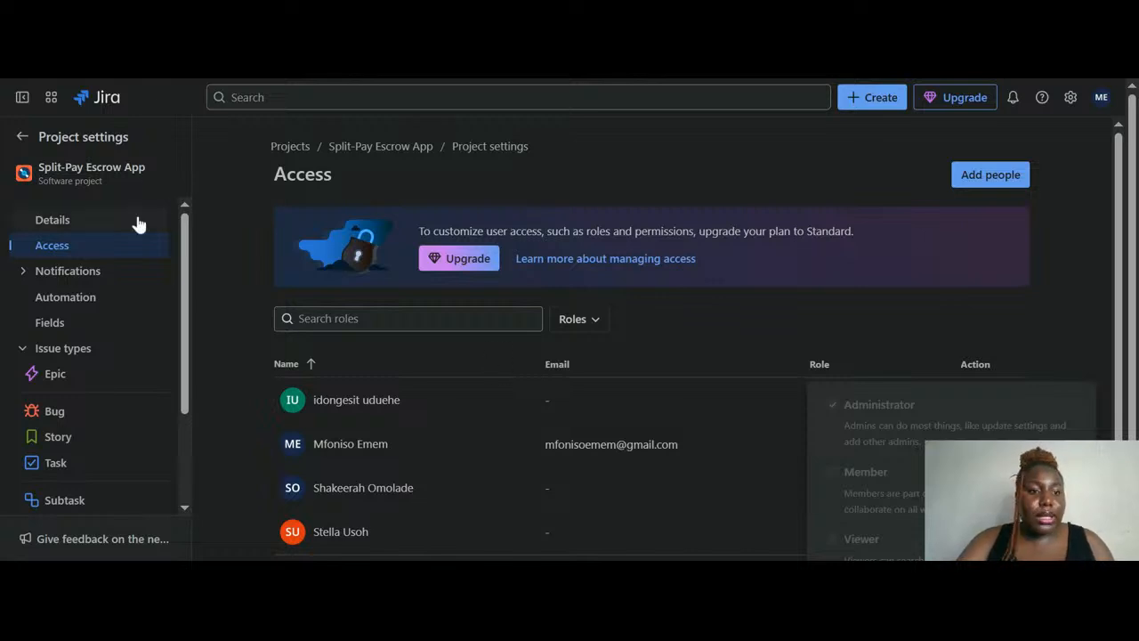
Leave project settings for the Split-Pay Escrow App backlog showing ESCW Sprint 1
left_click(22, 139)
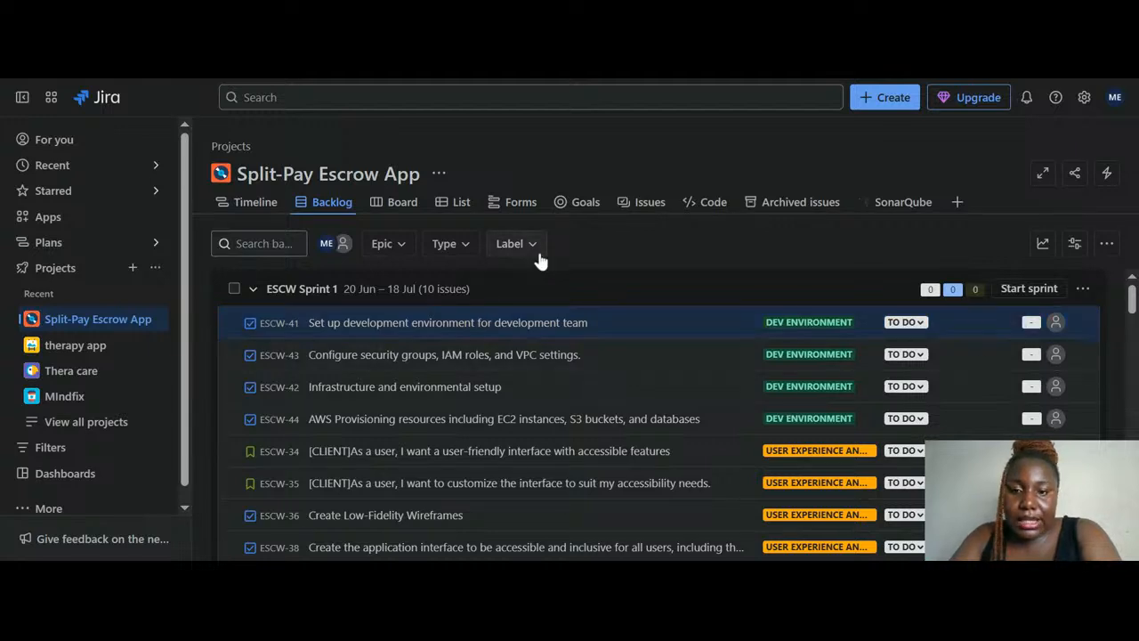
left_click(668, 324)
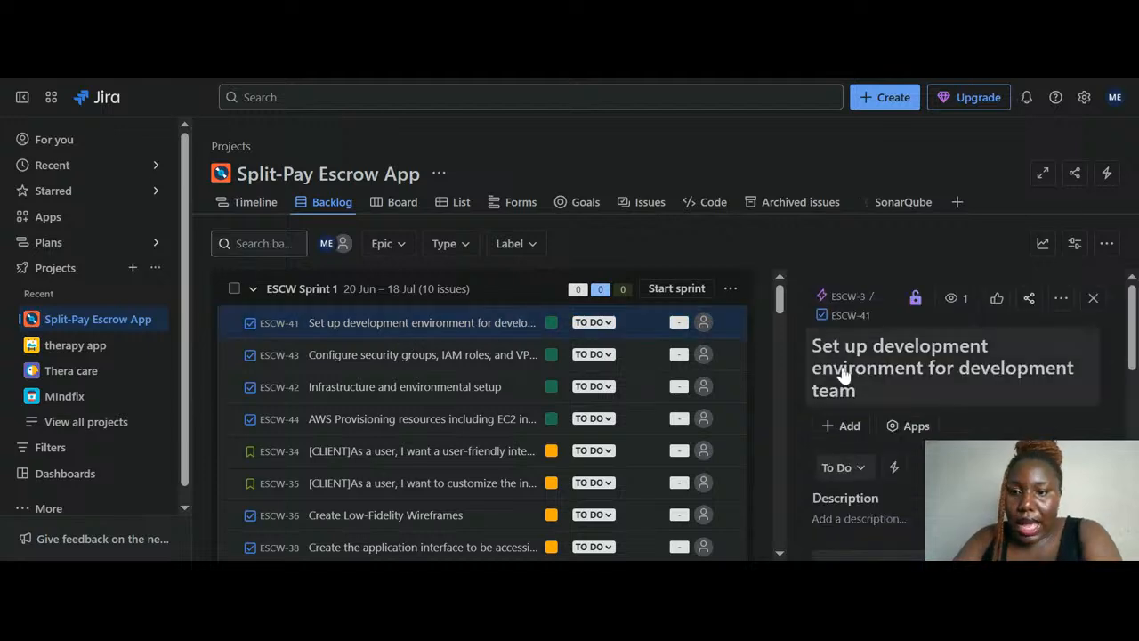
scroll(843, 373, "down", 6)
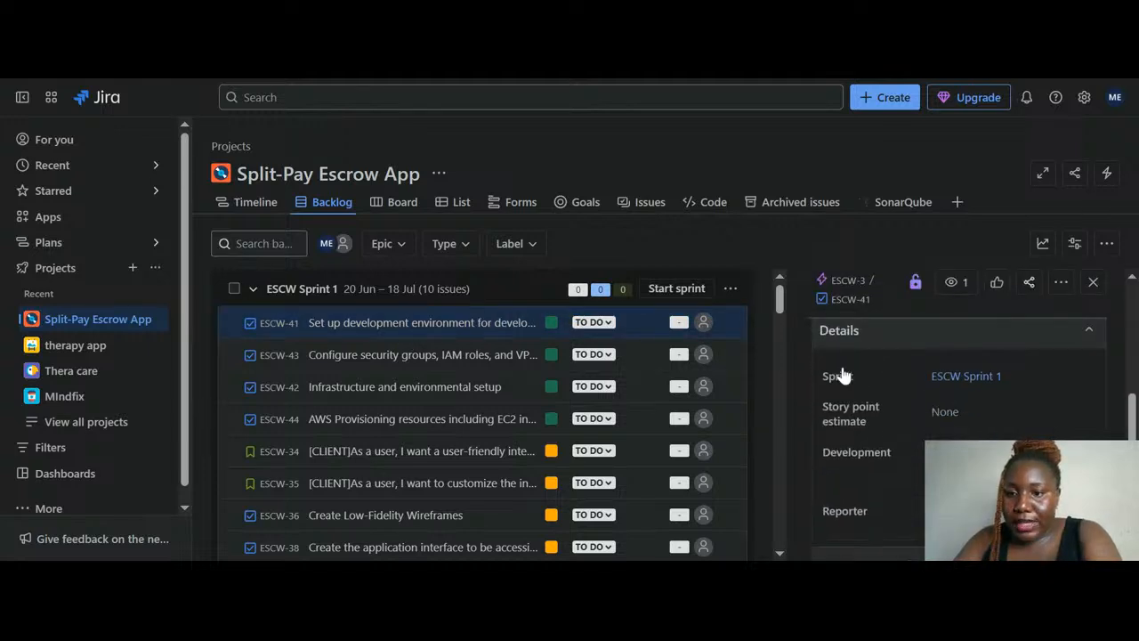
scroll(844, 374, "up", 6)
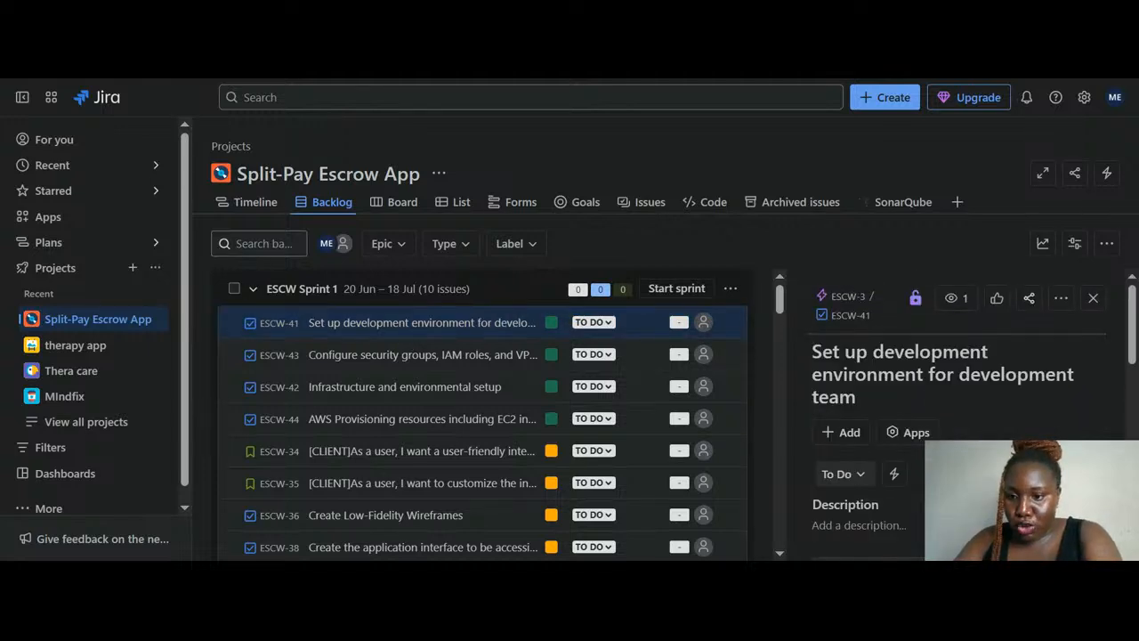
left_click(1093, 299)
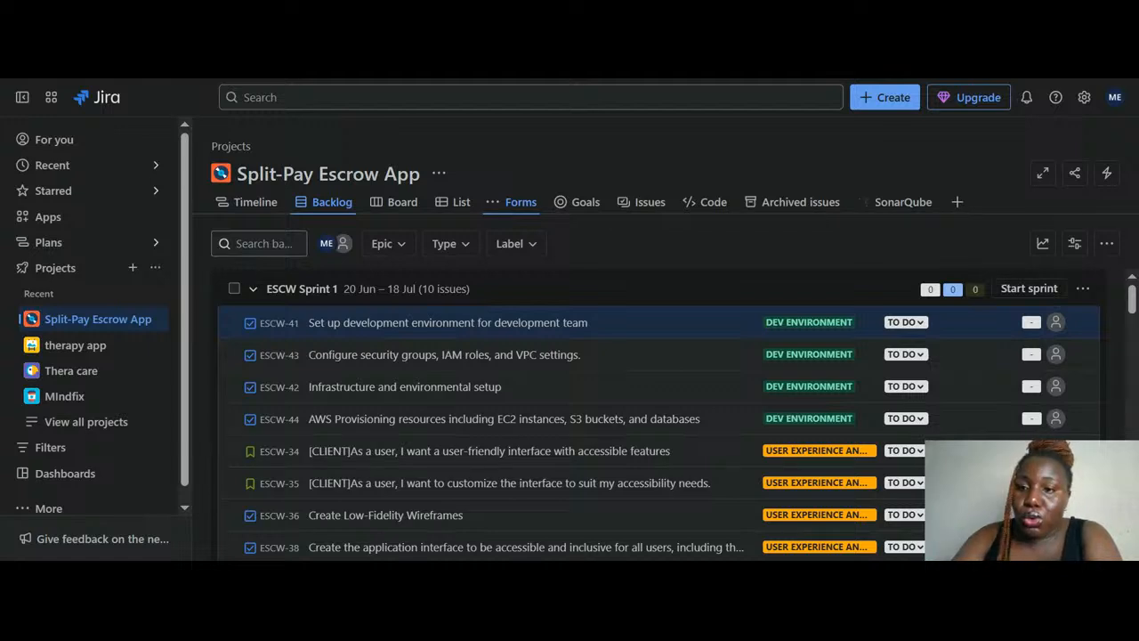
Create a new automation rule from the Split-Pay Escrow App's Automation menu
left_click(1106, 174)
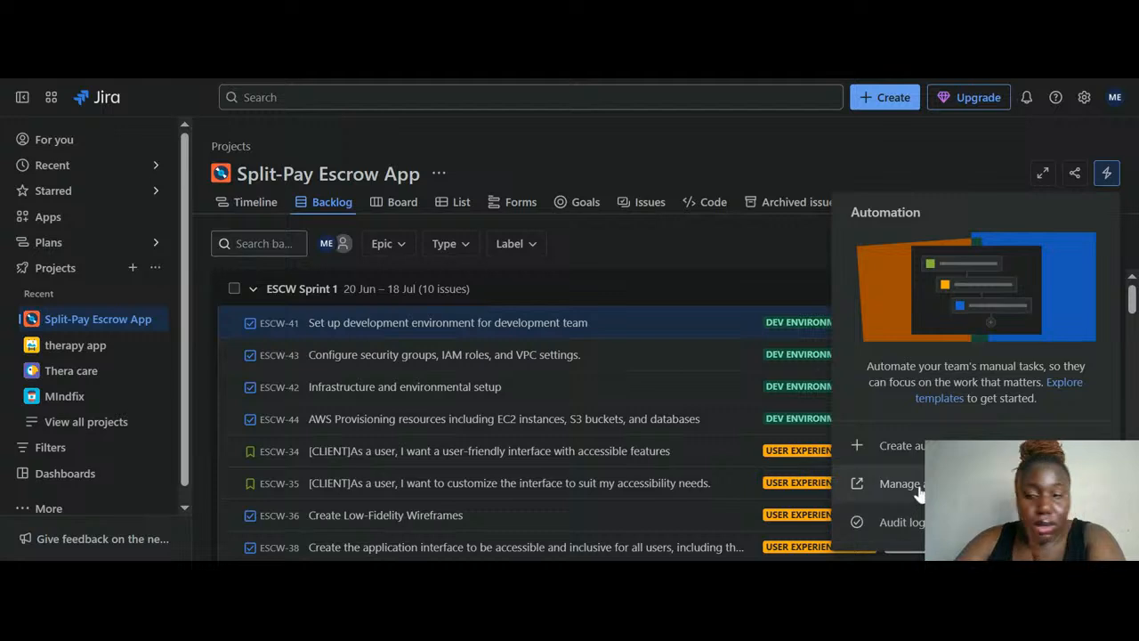
left_click(901, 446)
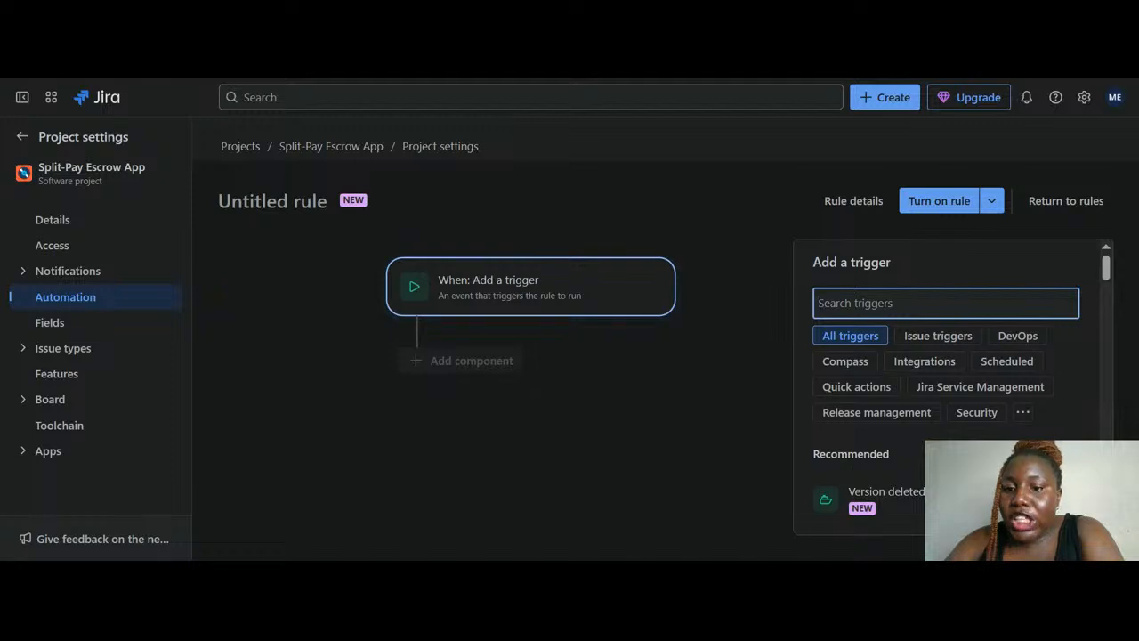
scroll(912, 366, "down", 1)
scroll(912, 367, "up", 1)
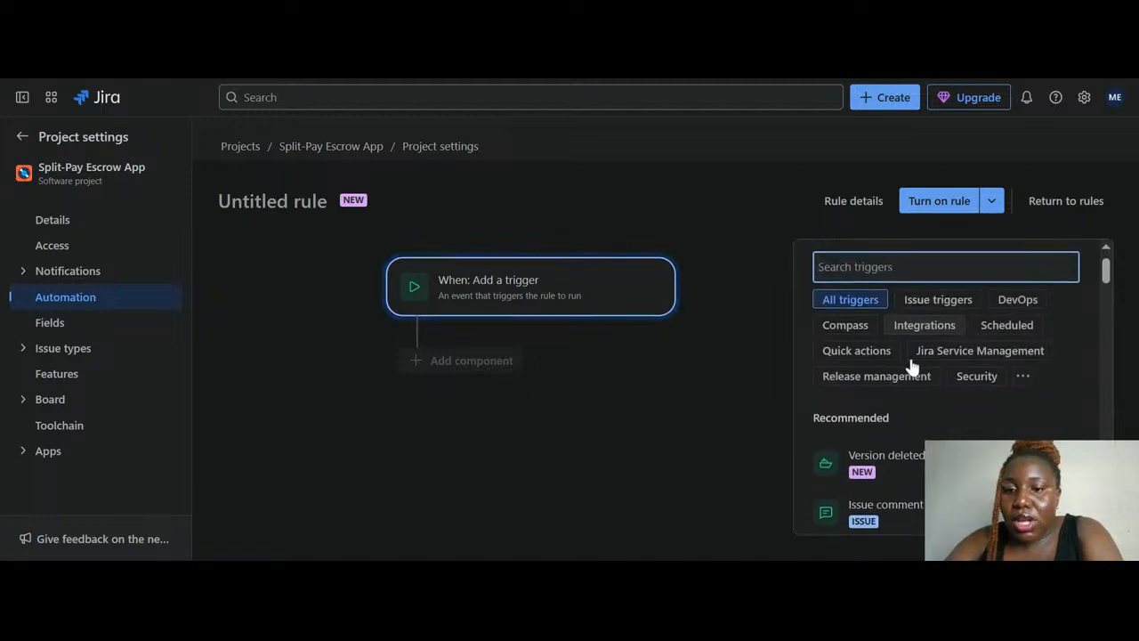
left_click(819, 76)
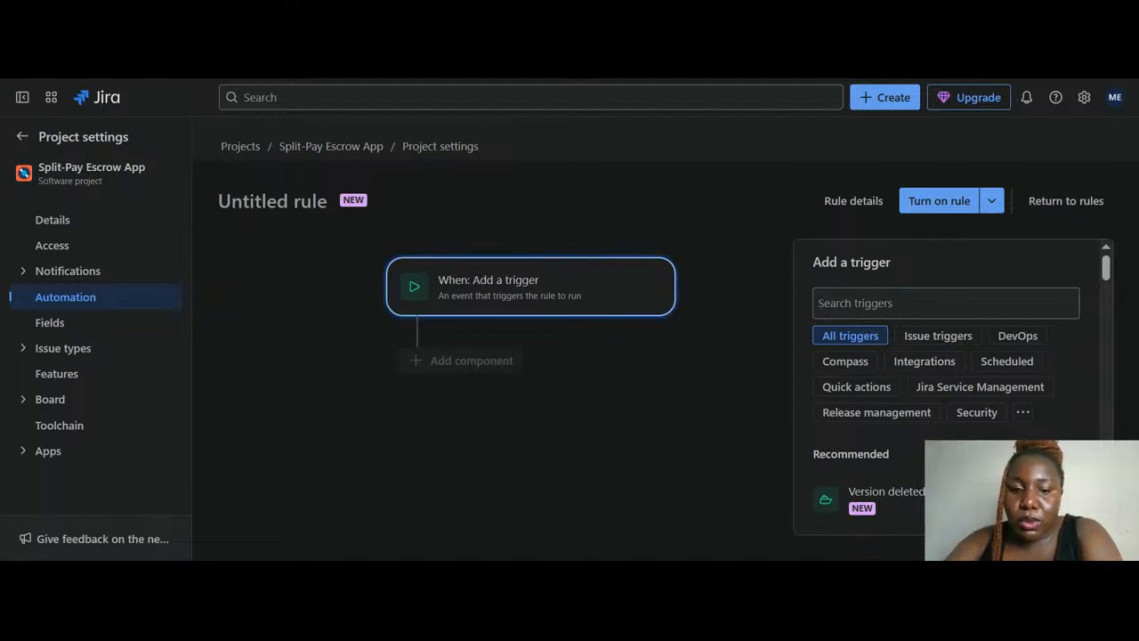
left_click(877, 304)
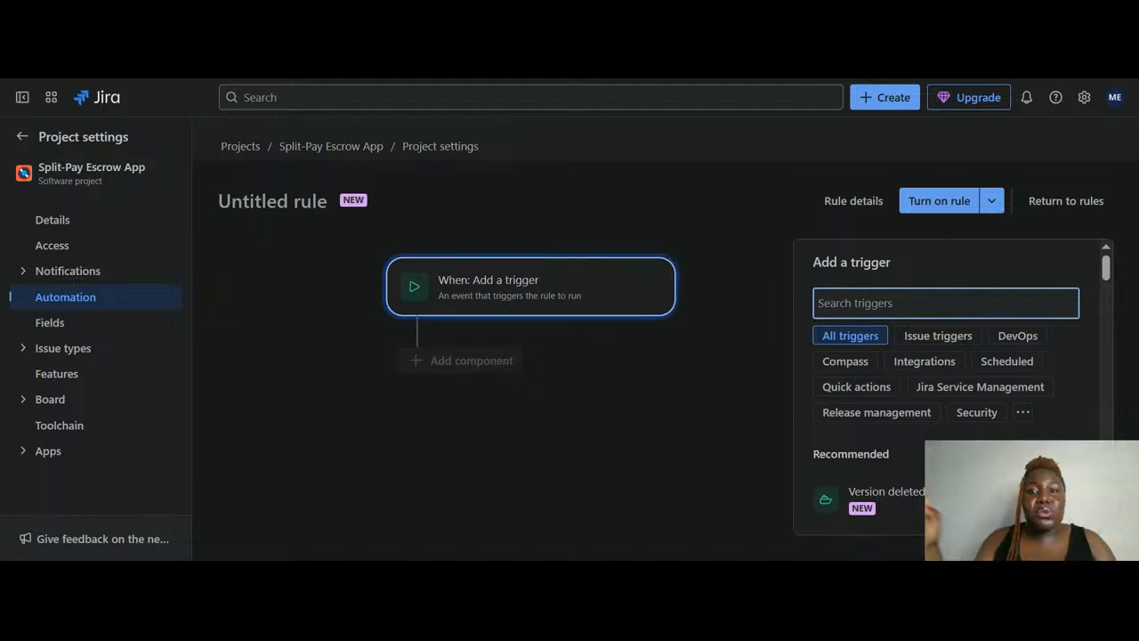
left_click(1066, 84)
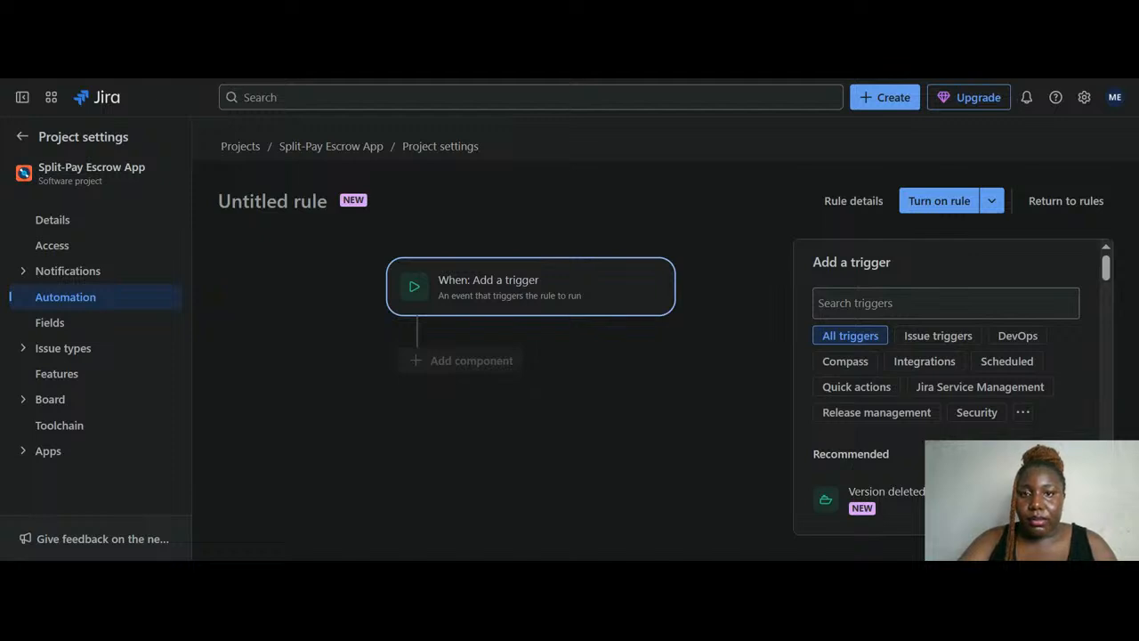
left_click(945, 303)
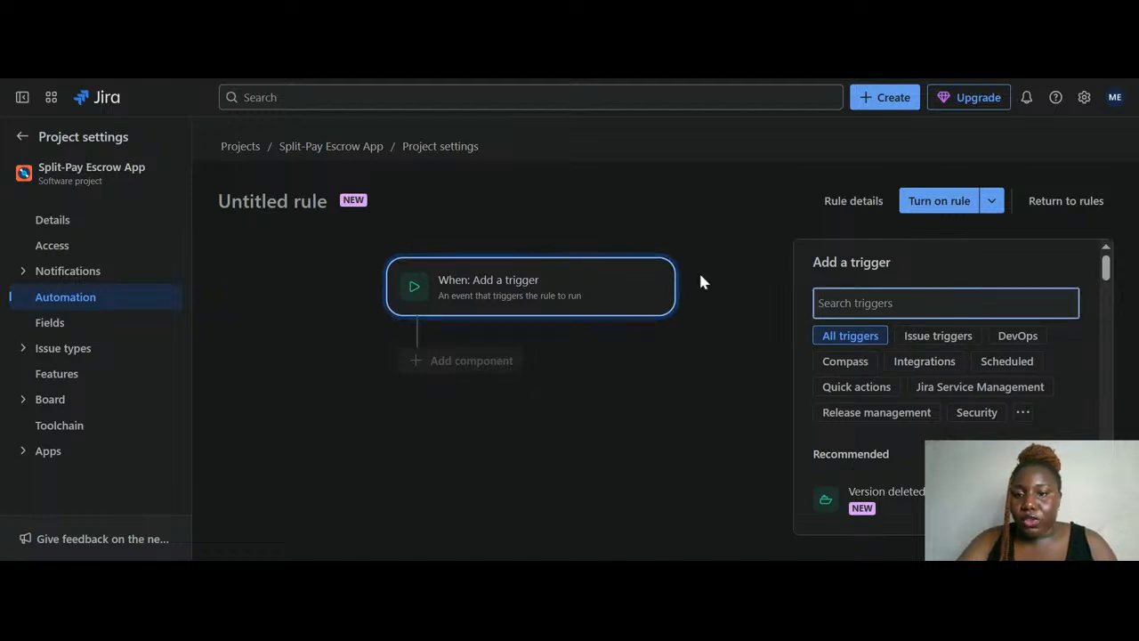
scroll(899, 391, "down", 1)
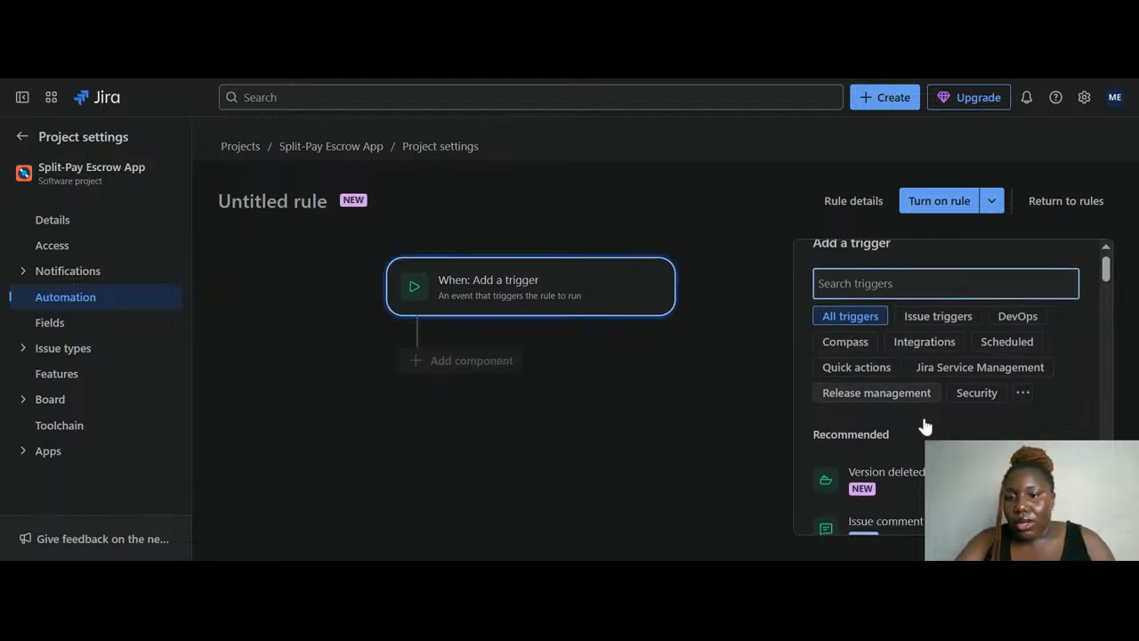
scroll(923, 427, "down", 3)
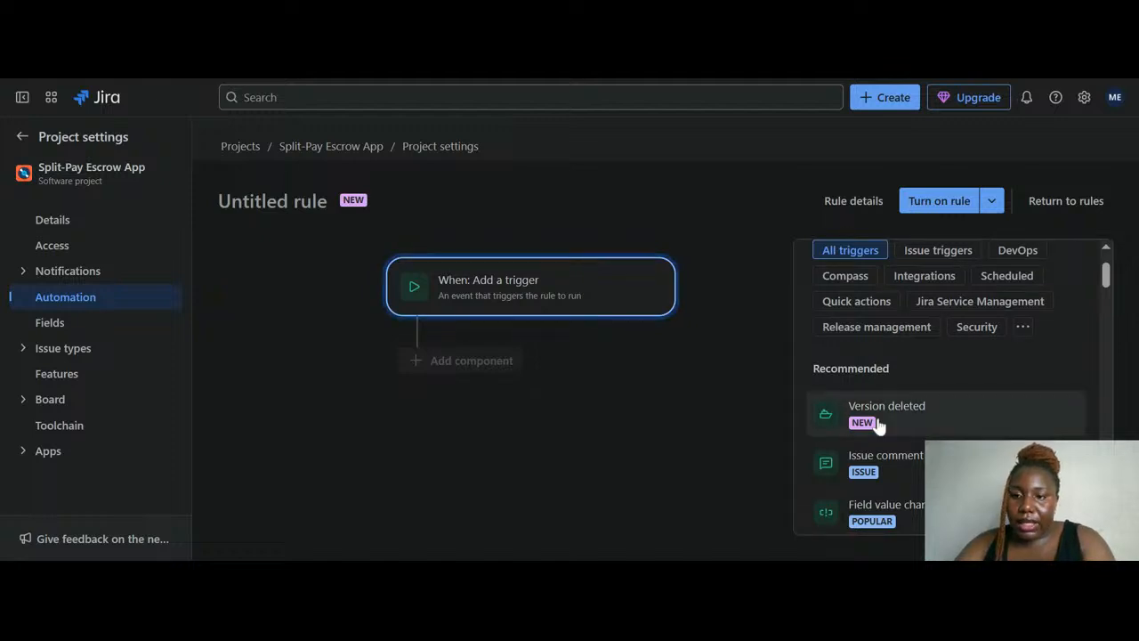
left_click(1023, 327)
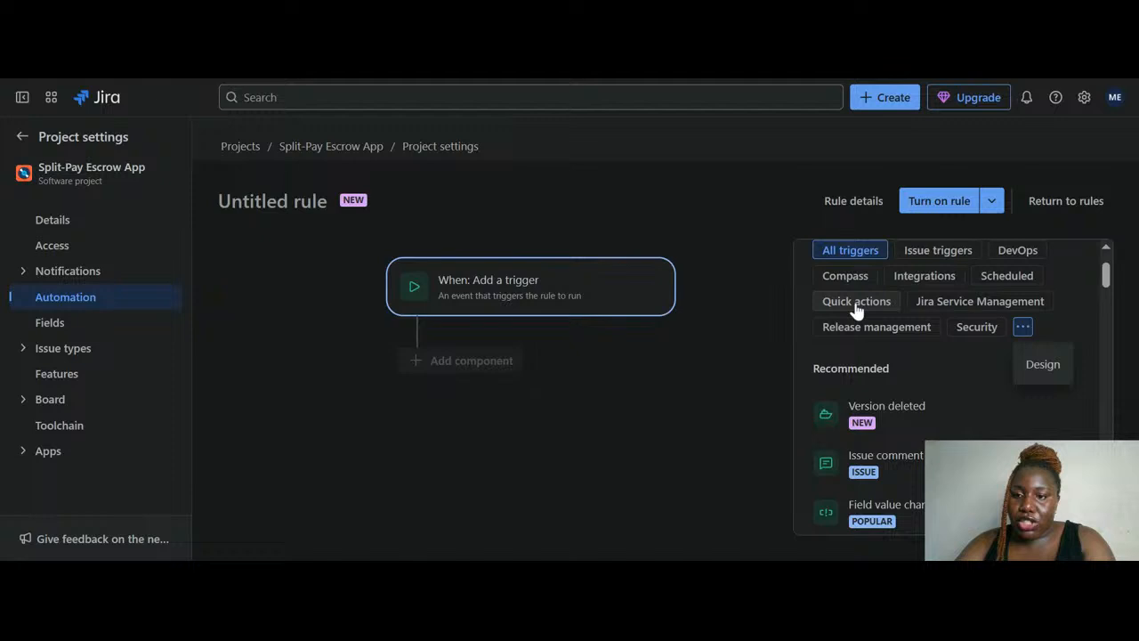
scroll(890, 303, "up", 1)
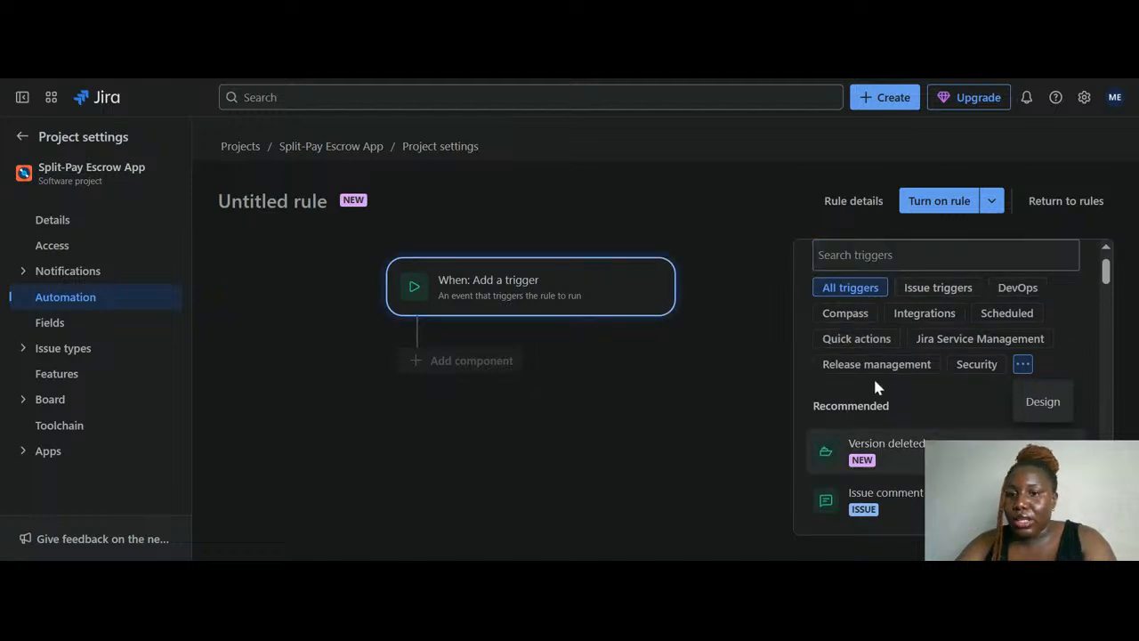
scroll(872, 407, "down", 2)
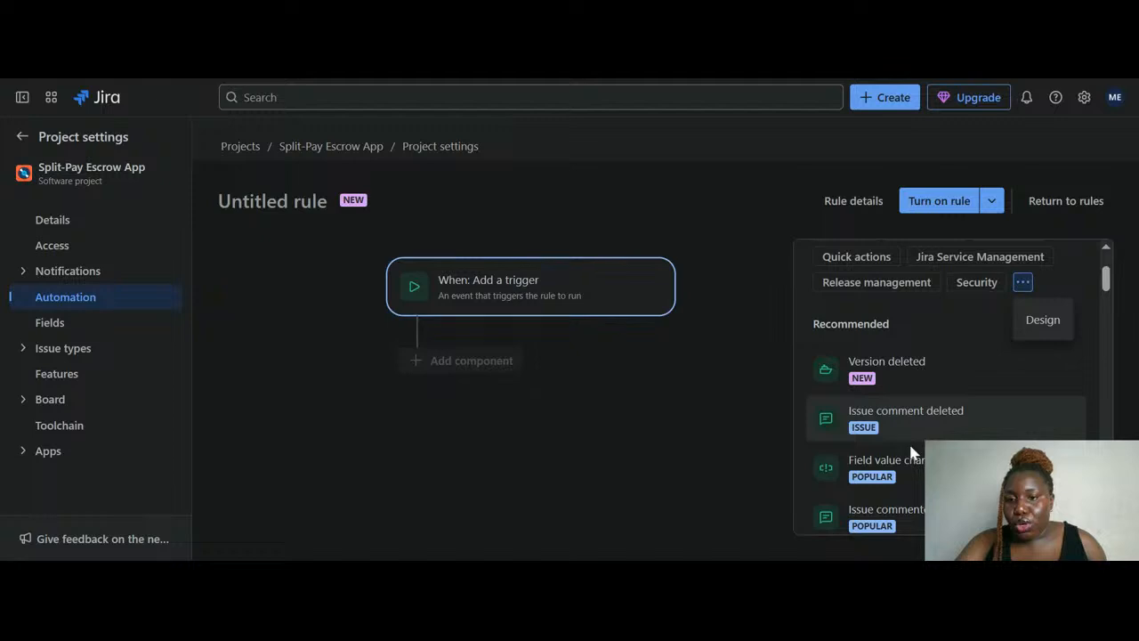
scroll(913, 472, "down", 3)
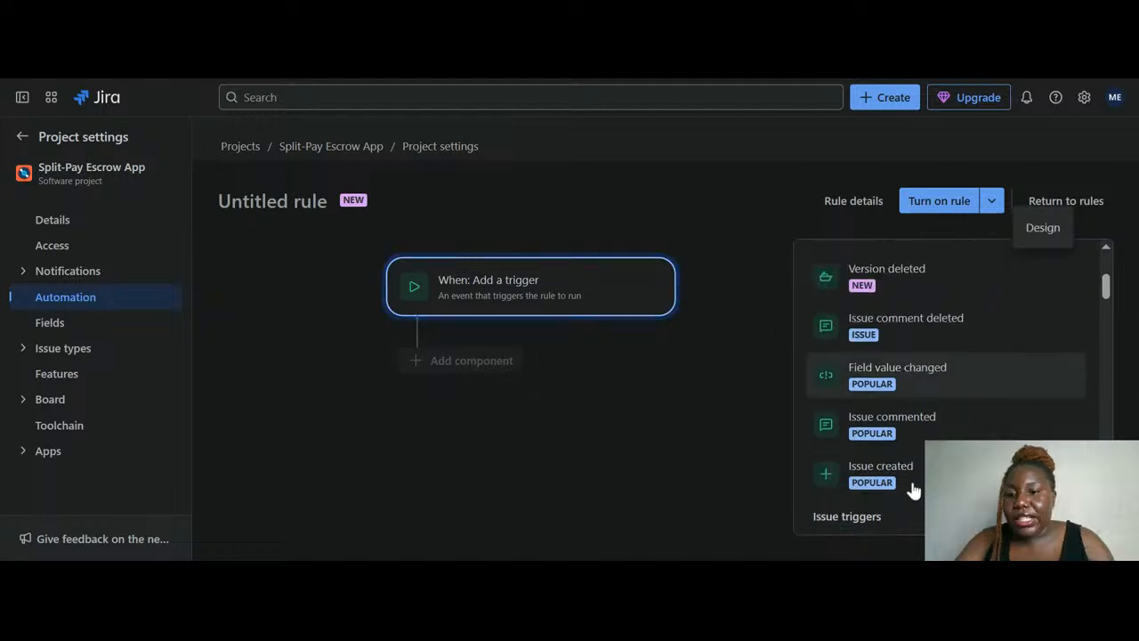
scroll(914, 489, "up", 1)
scroll(953, 363, "up", 1)
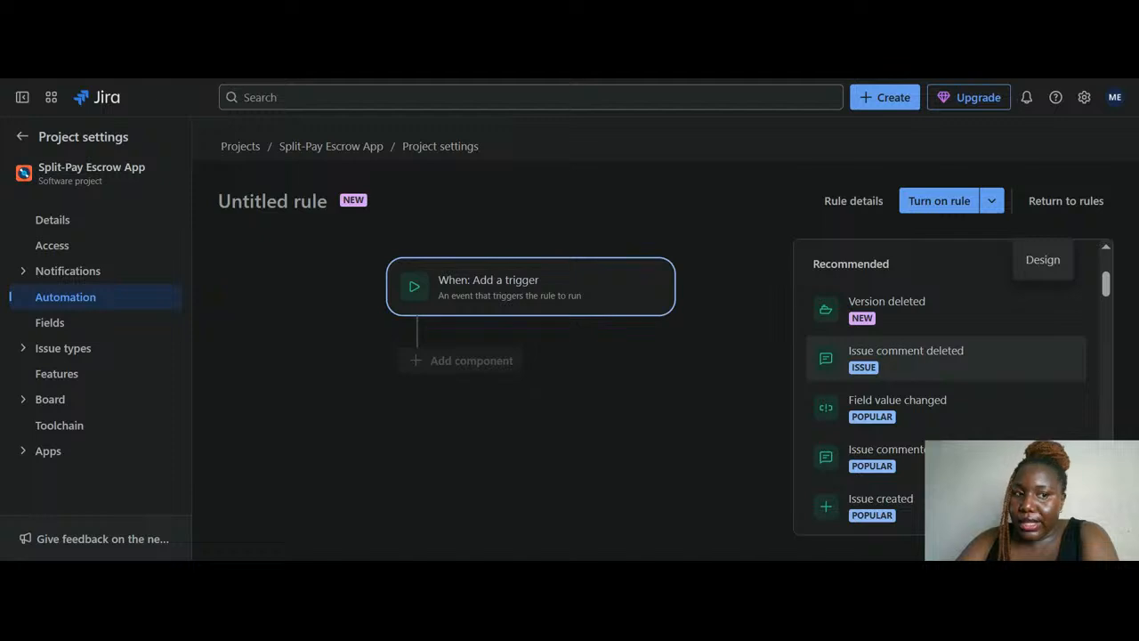
Expand the rule's trigger list and scroll through it to locate Issue created
left_click(27, 355)
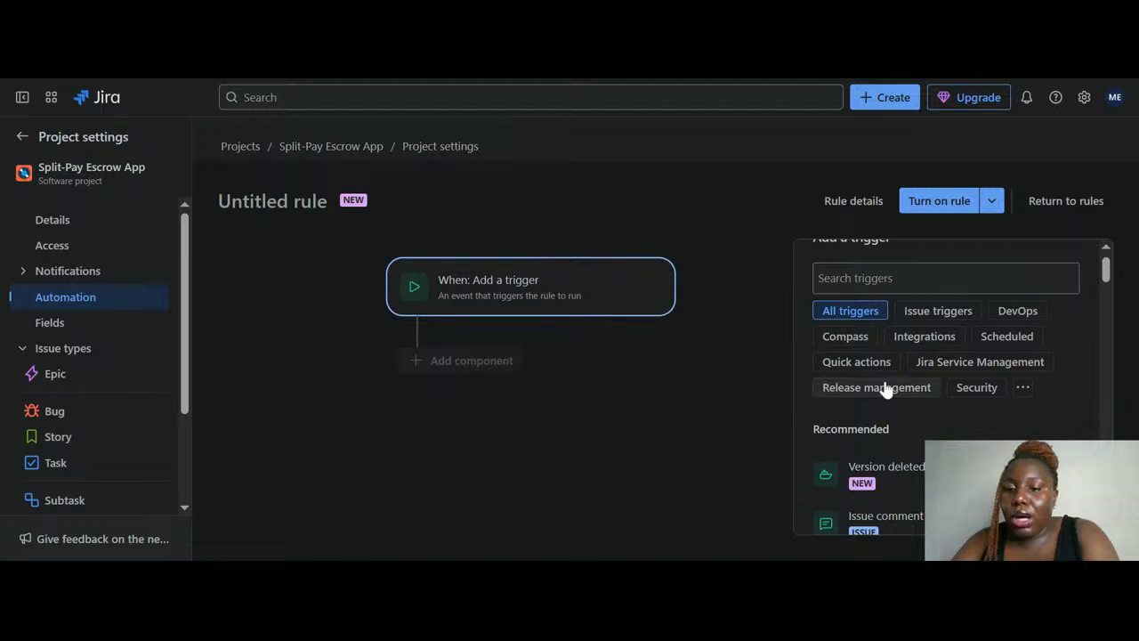
scroll(886, 389, "down", 1)
scroll(885, 388, "down", 1)
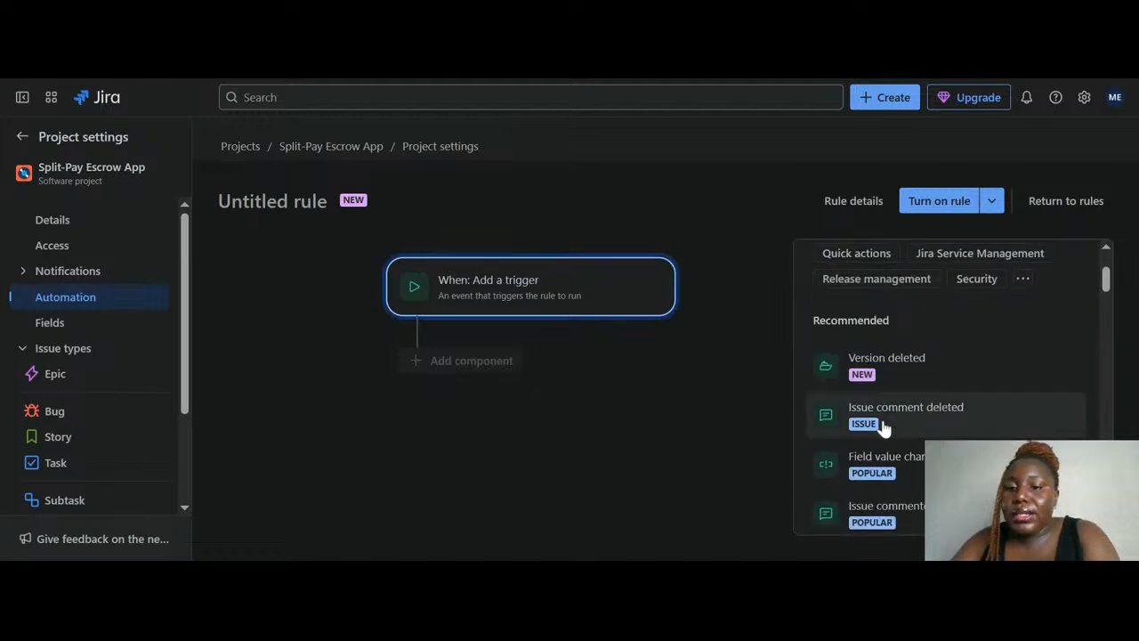
scroll(890, 418, "down", 1)
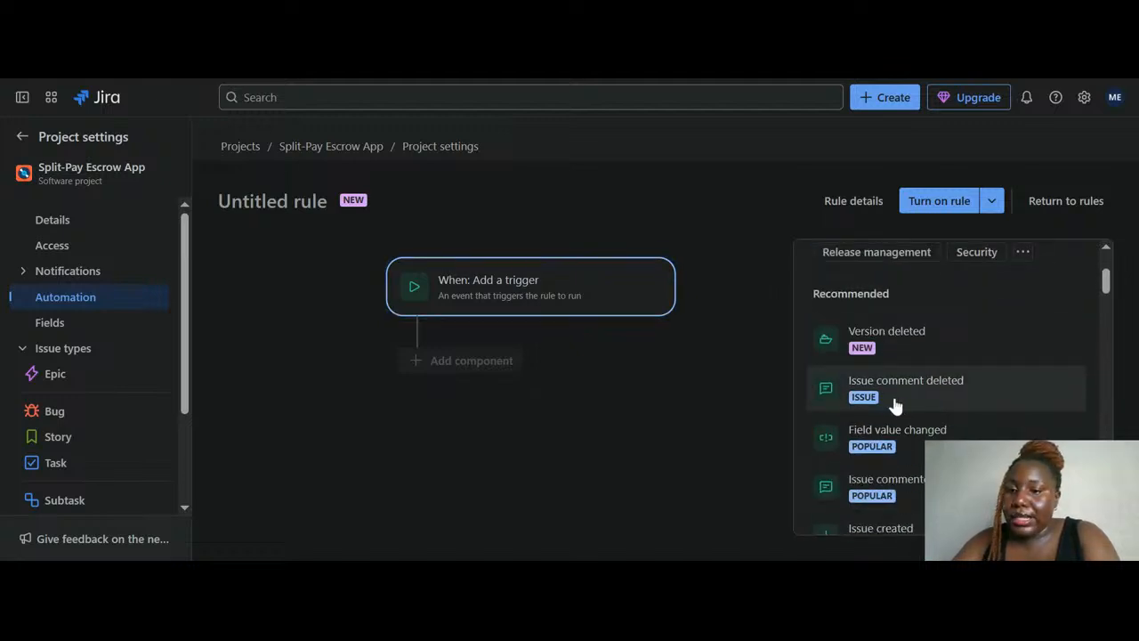
scroll(894, 404, "down", 1)
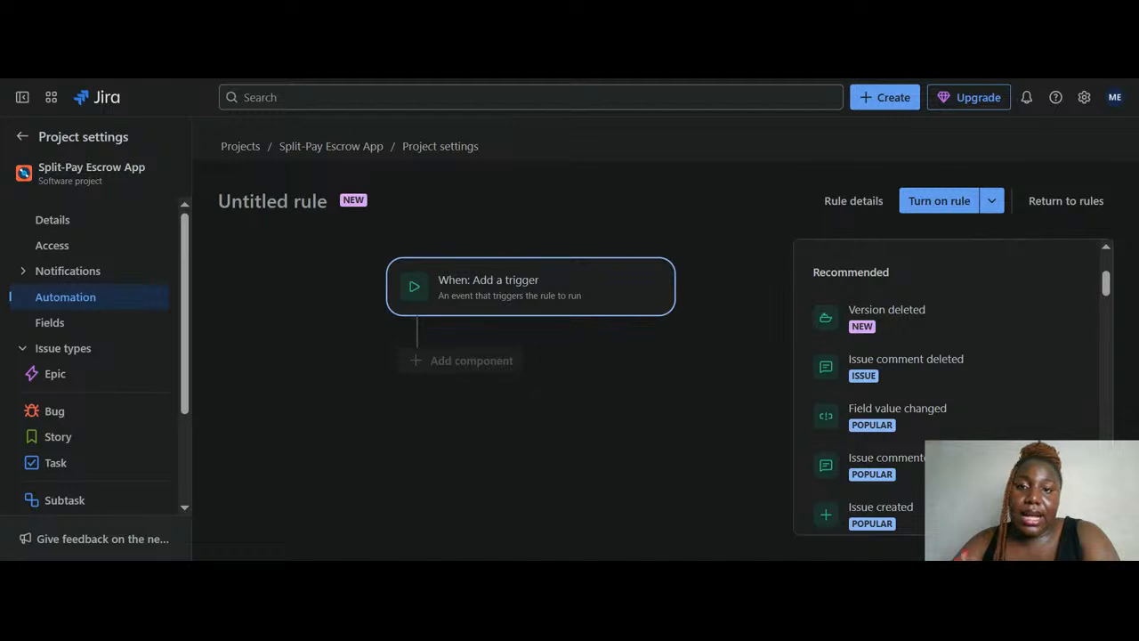
scroll(832, 335, "down", 2)
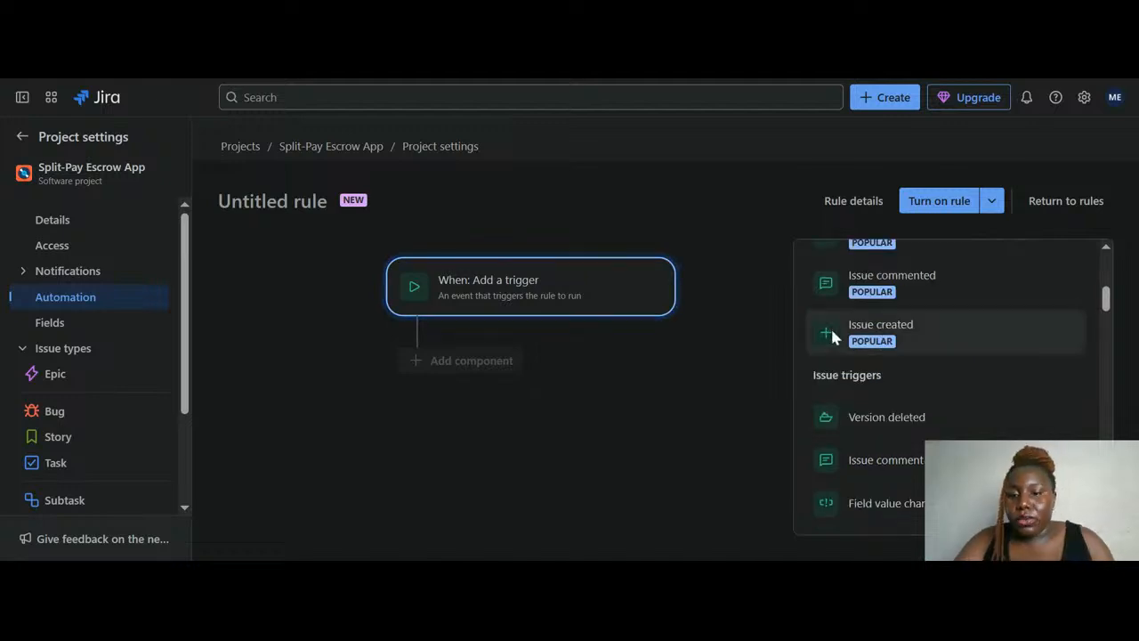
scroll(832, 335, "down", 1)
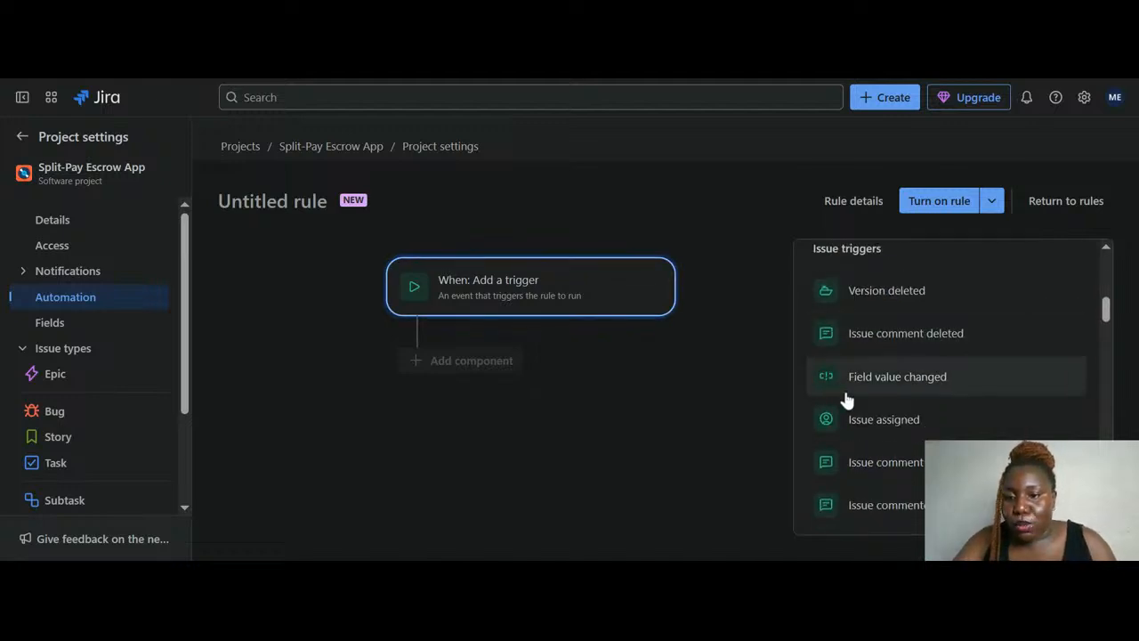
scroll(846, 399, "down", 1)
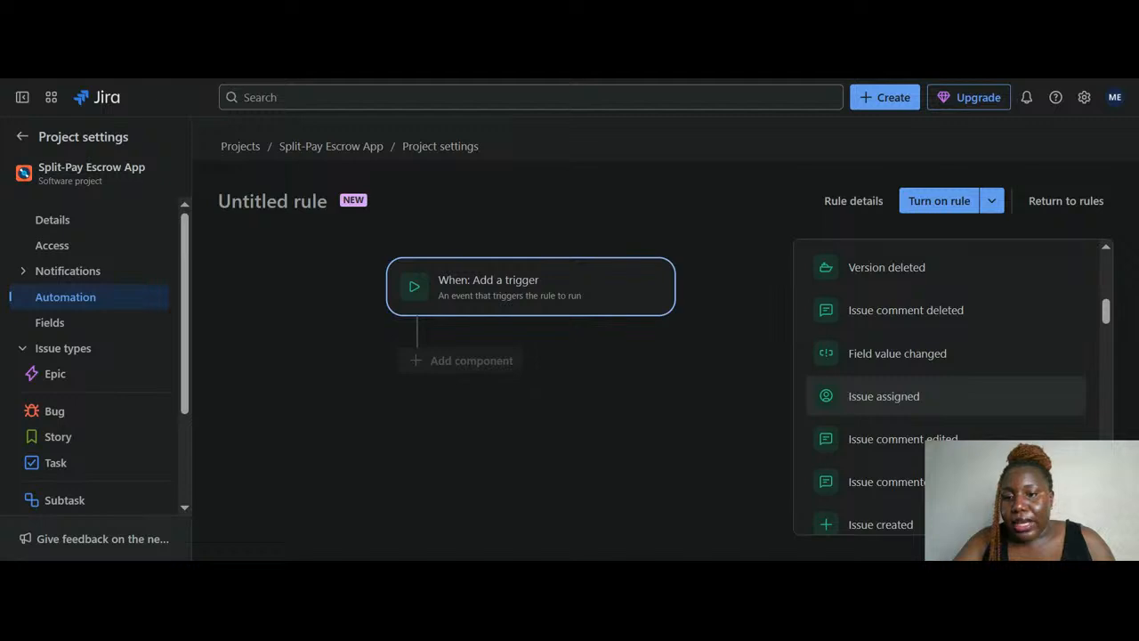
scroll(846, 399, "down", 1)
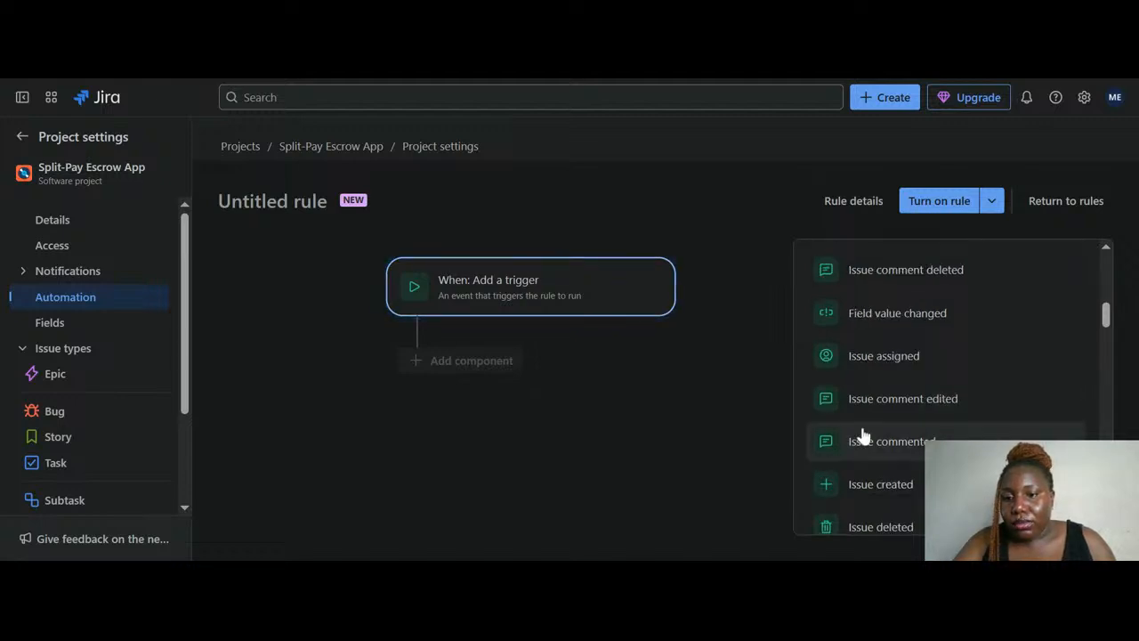
scroll(861, 436, "down", 1)
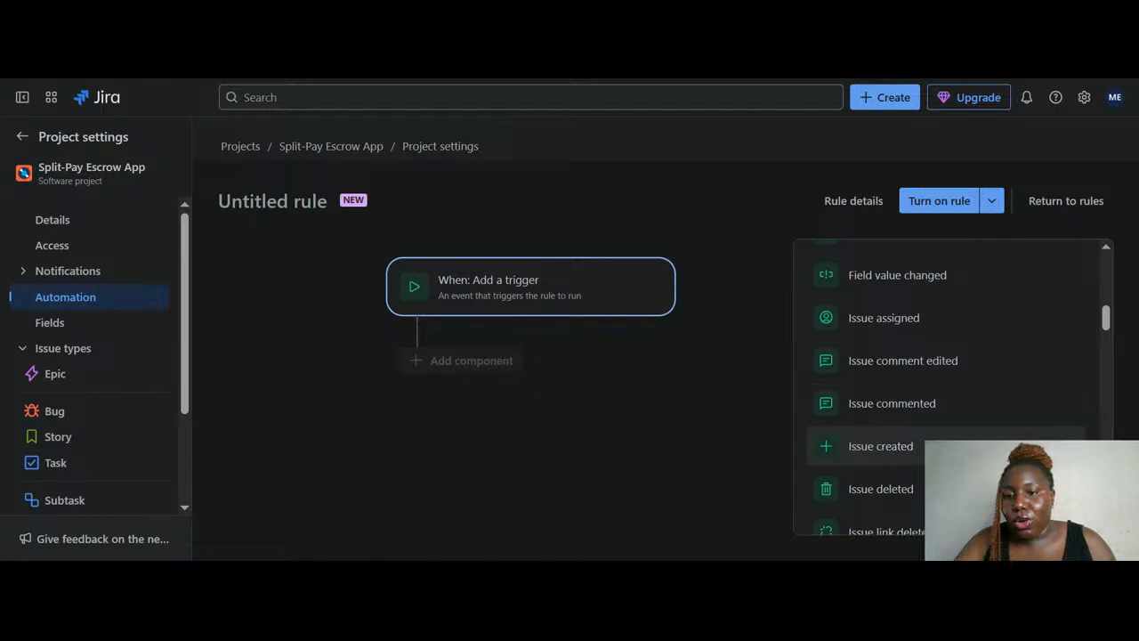
scroll(861, 454, "down", 3)
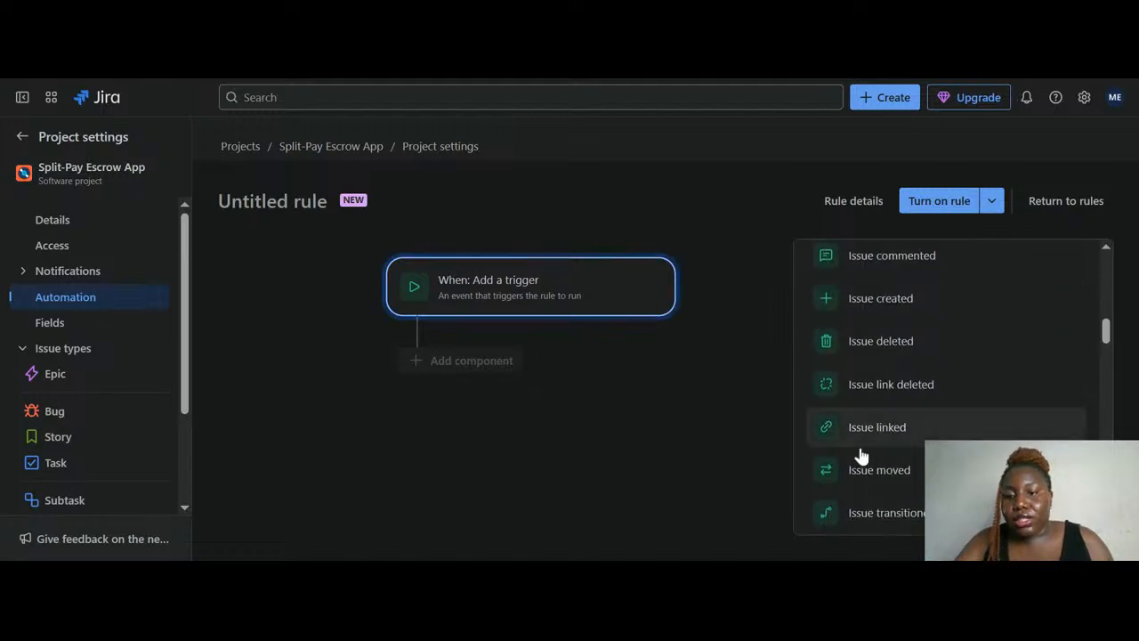
scroll(862, 454, "up", 2)
Set Issue created as the trigger and review the actions, conditions and branches available next
left_click(887, 366)
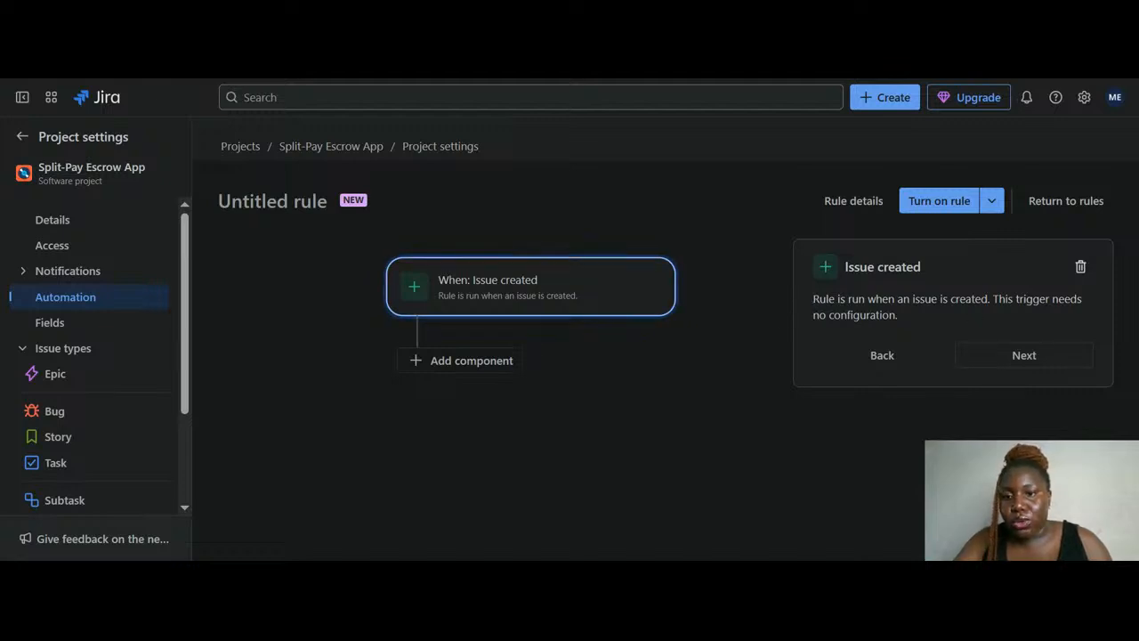
left_click(999, 358)
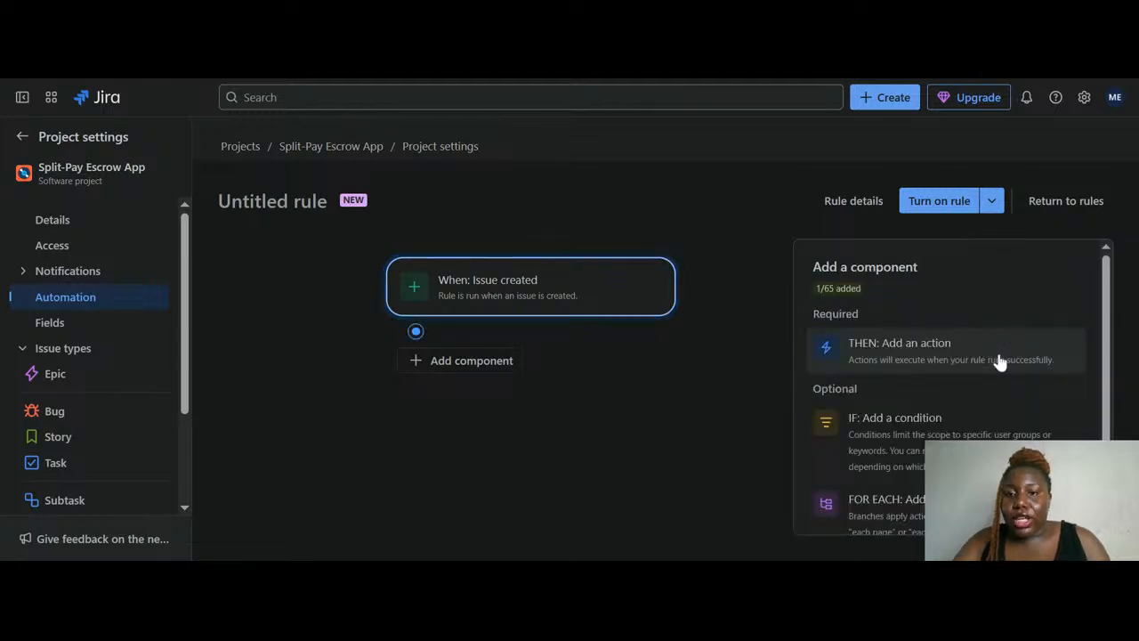
scroll(948, 351, "down", 1)
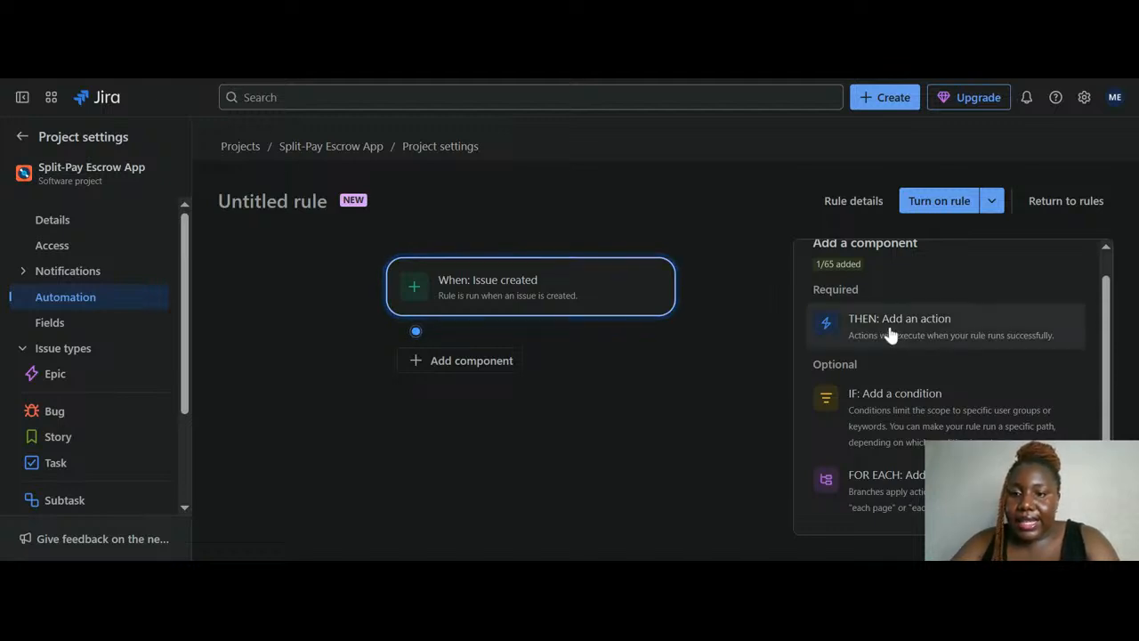
scroll(909, 347, "up", 1)
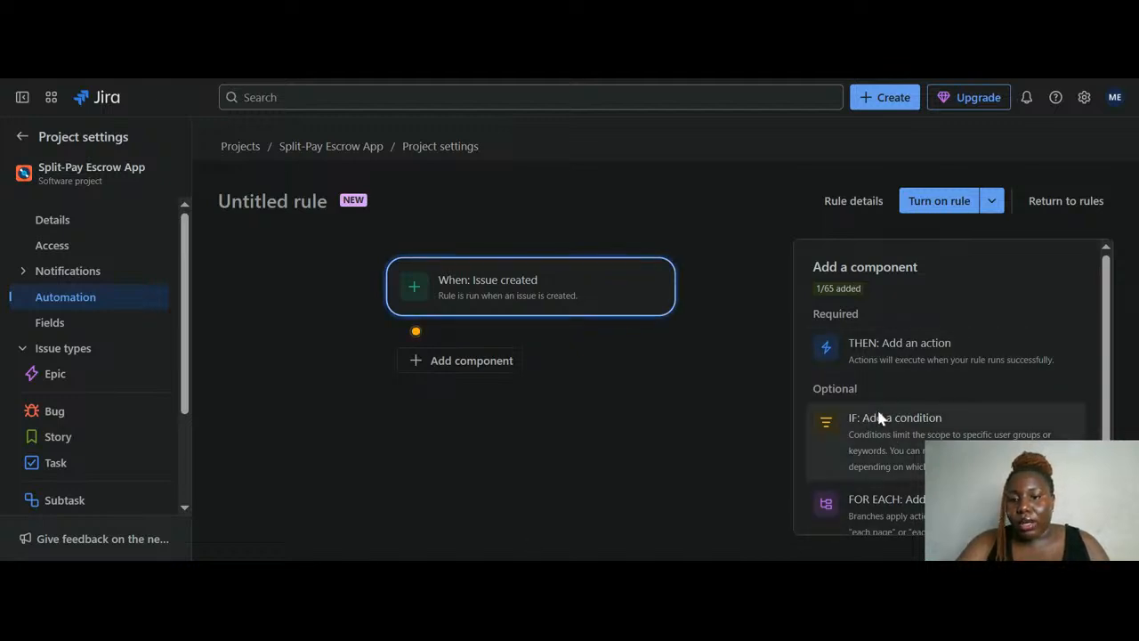
scroll(877, 415, "down", 1)
scroll(879, 416, "up", 1)
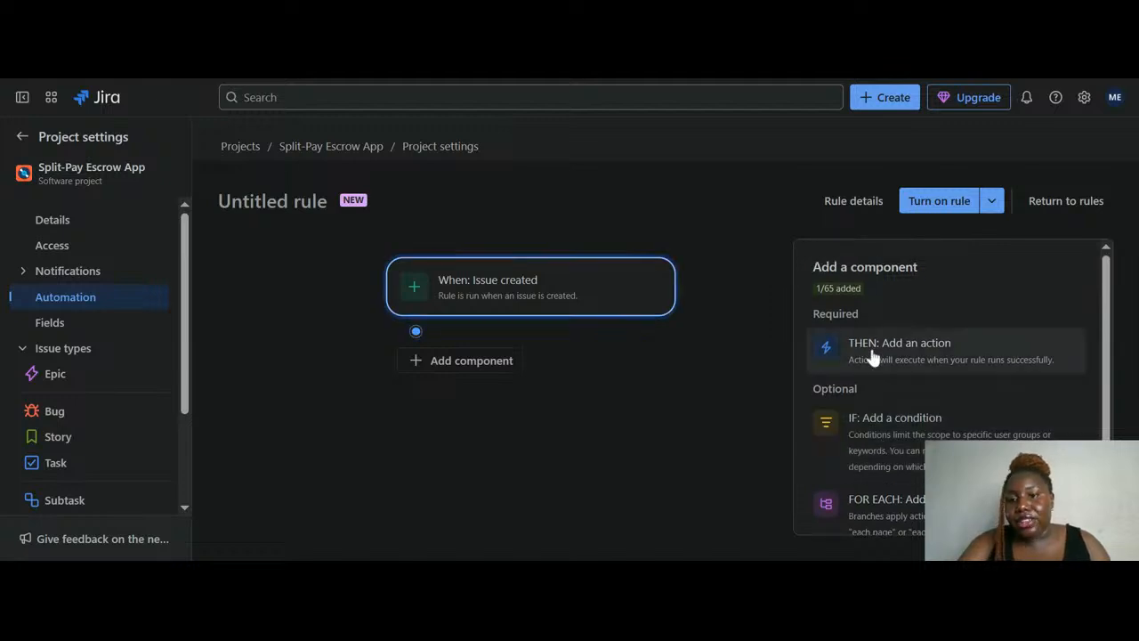
scroll(872, 356, "down", 1)
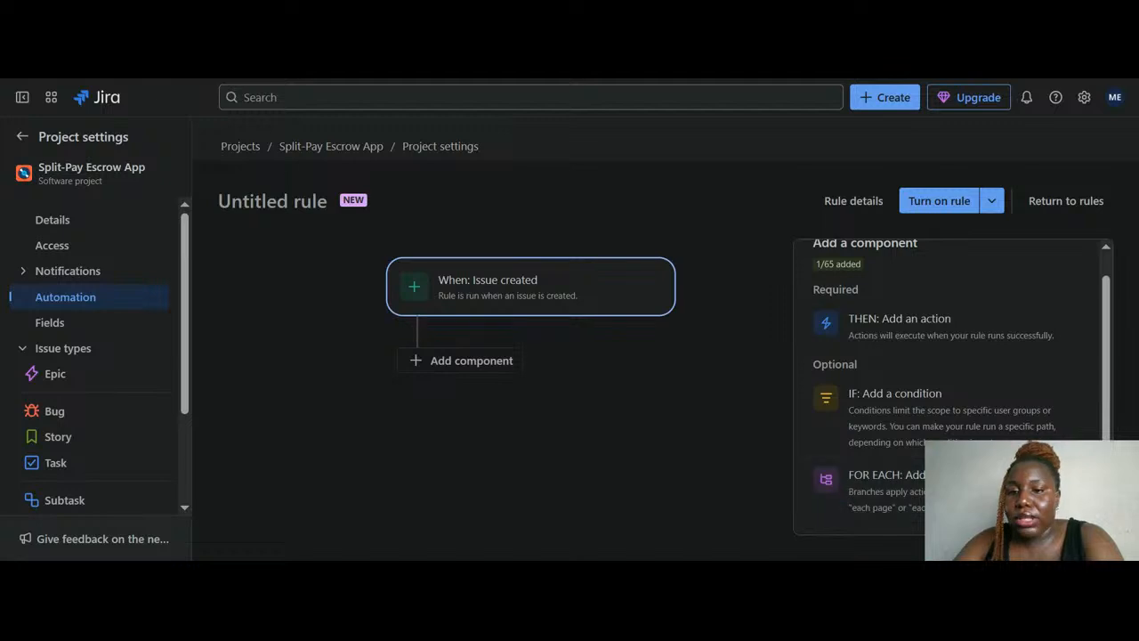
scroll(965, 462, "up", 1)
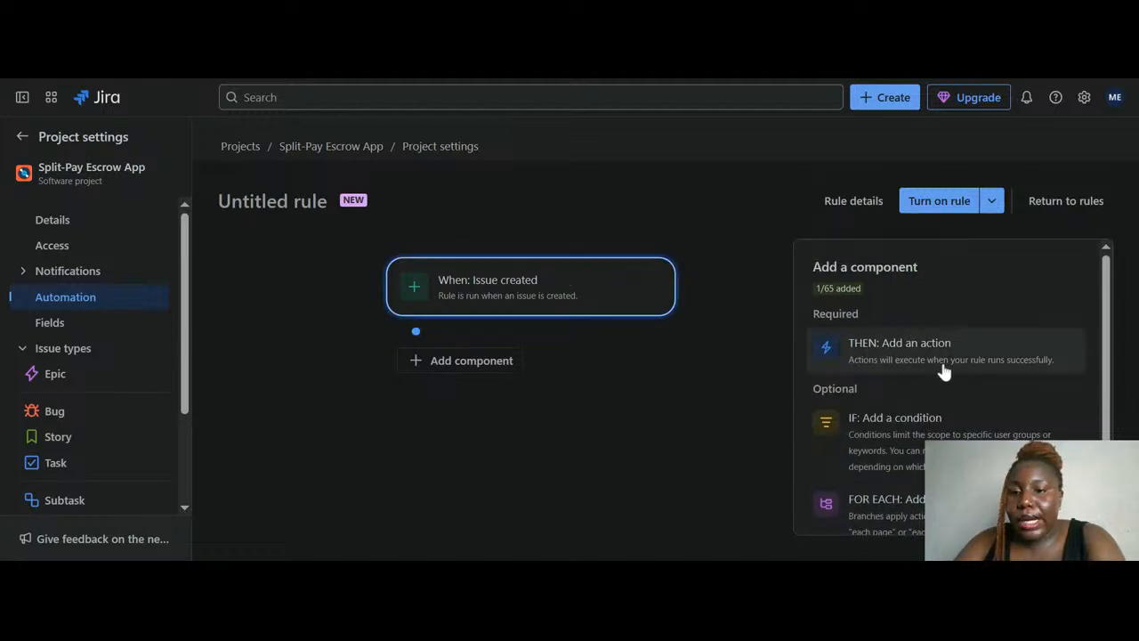
Add a THEN action step under the Issue created trigger and search the actions
left_click(939, 357)
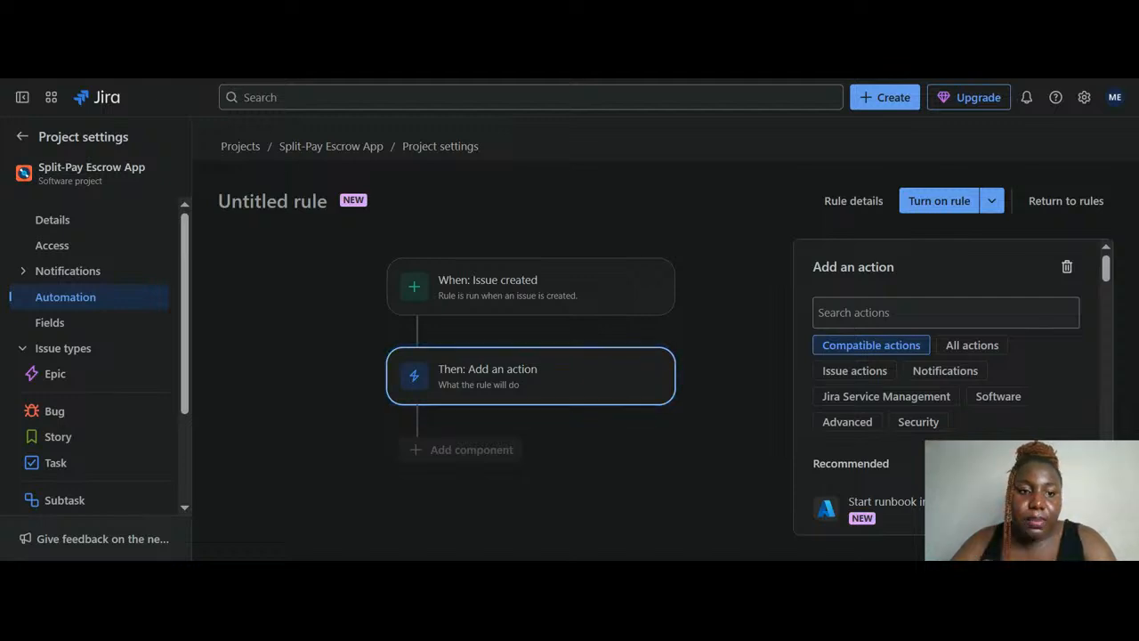
left_click(945, 312)
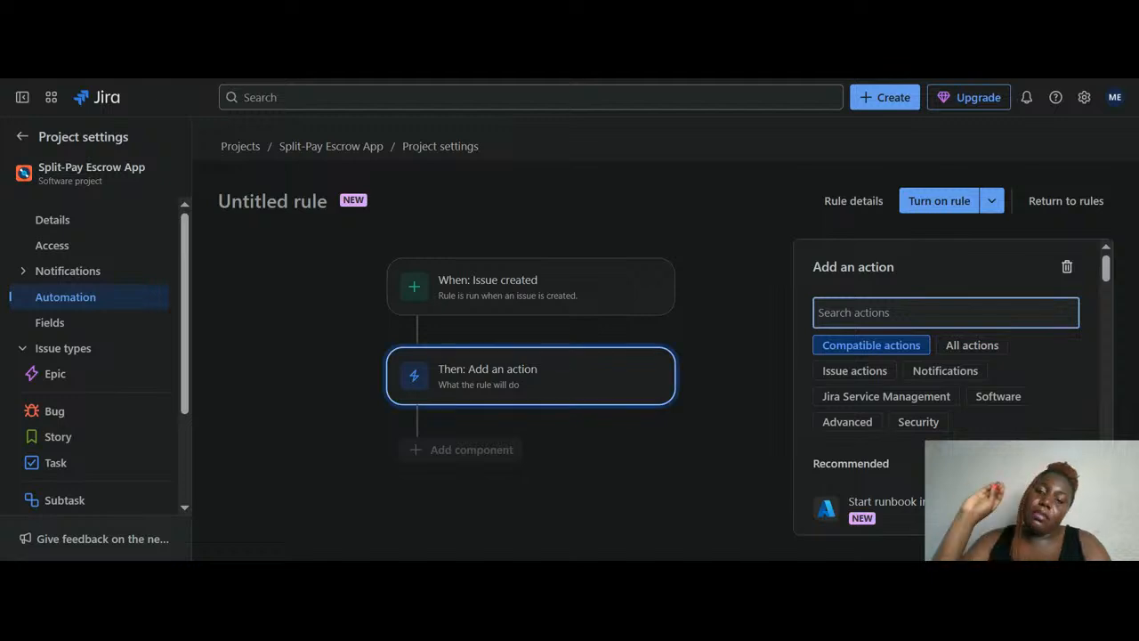
left_click(975, 79)
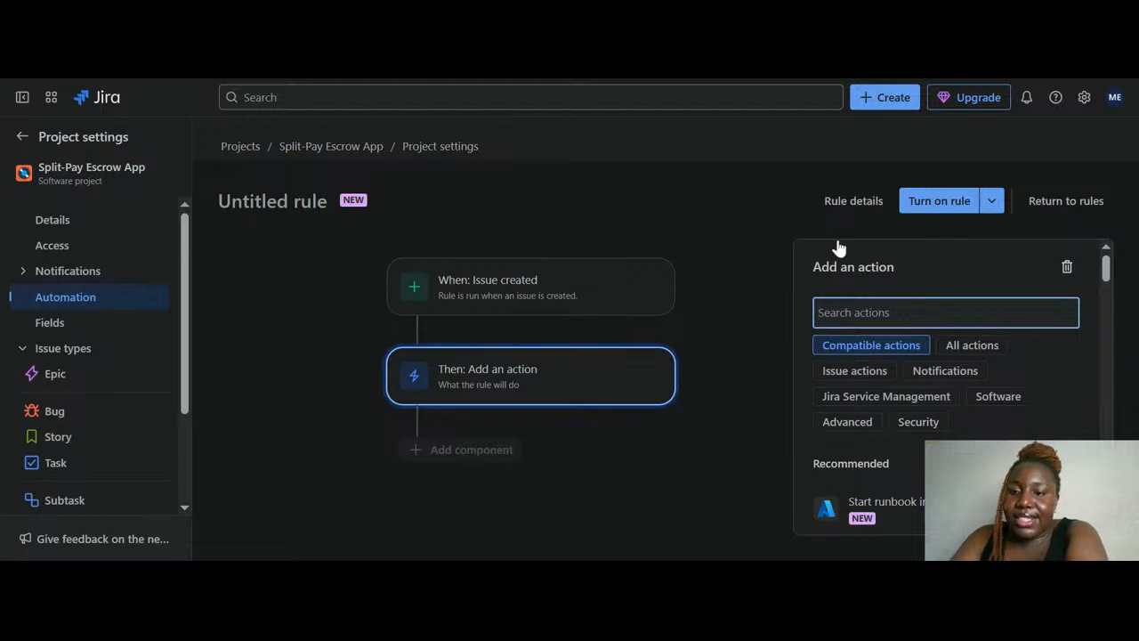
Pick Send email from the Notifications actions
left_click(965, 373)
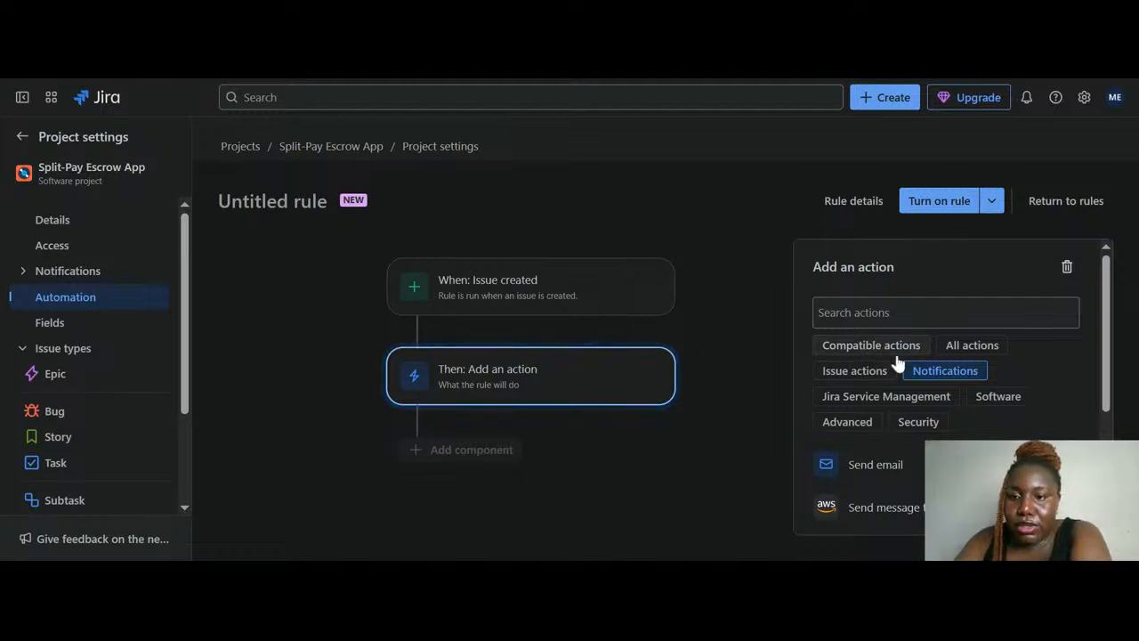
left_click(877, 465)
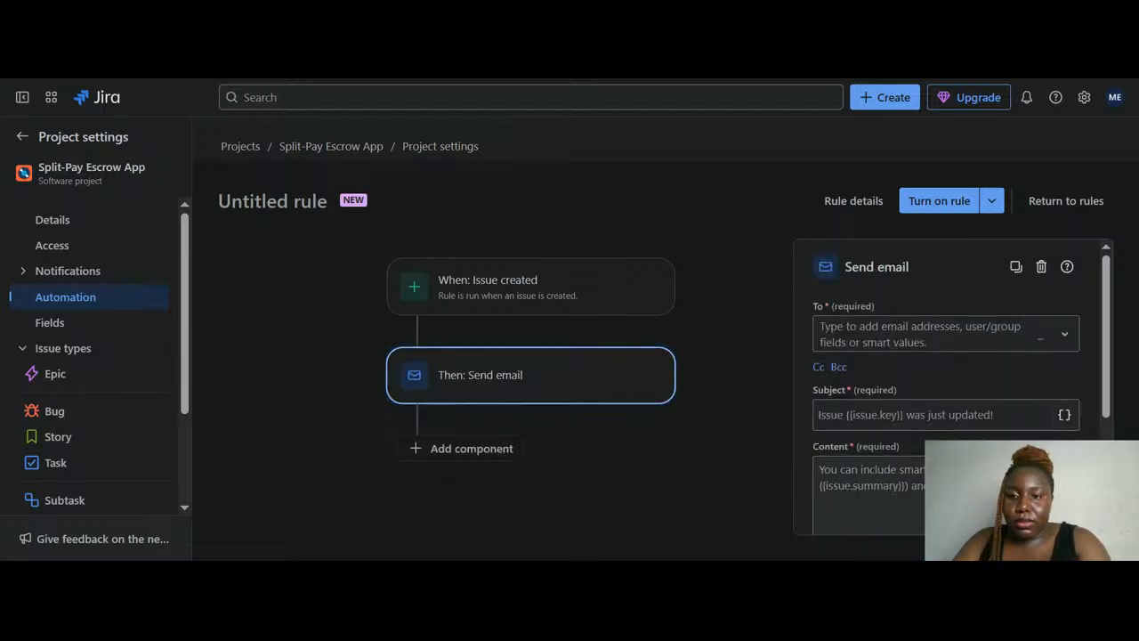
Enter the recipient's Gmail address in the To field and add it as recipient
left_click(894, 331)
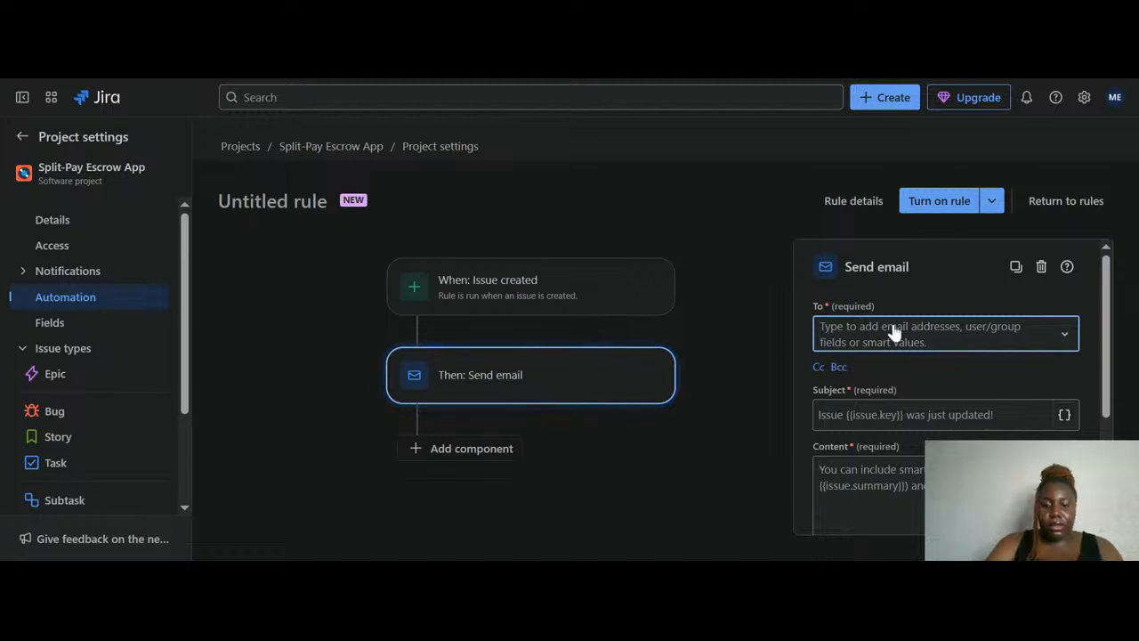
type("M")
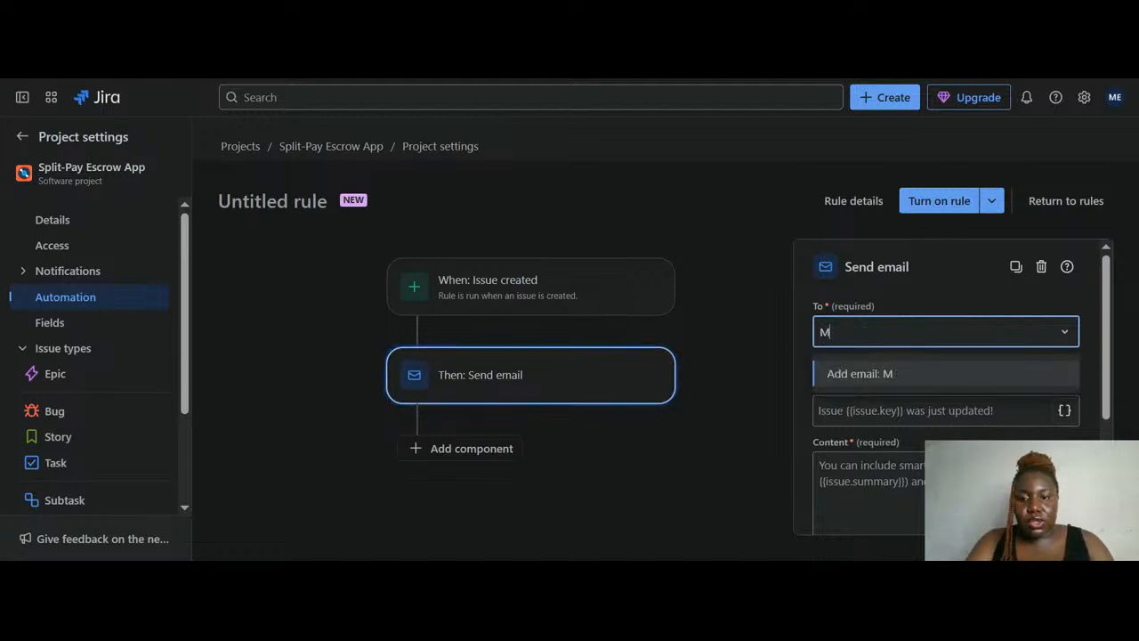
type("foni")
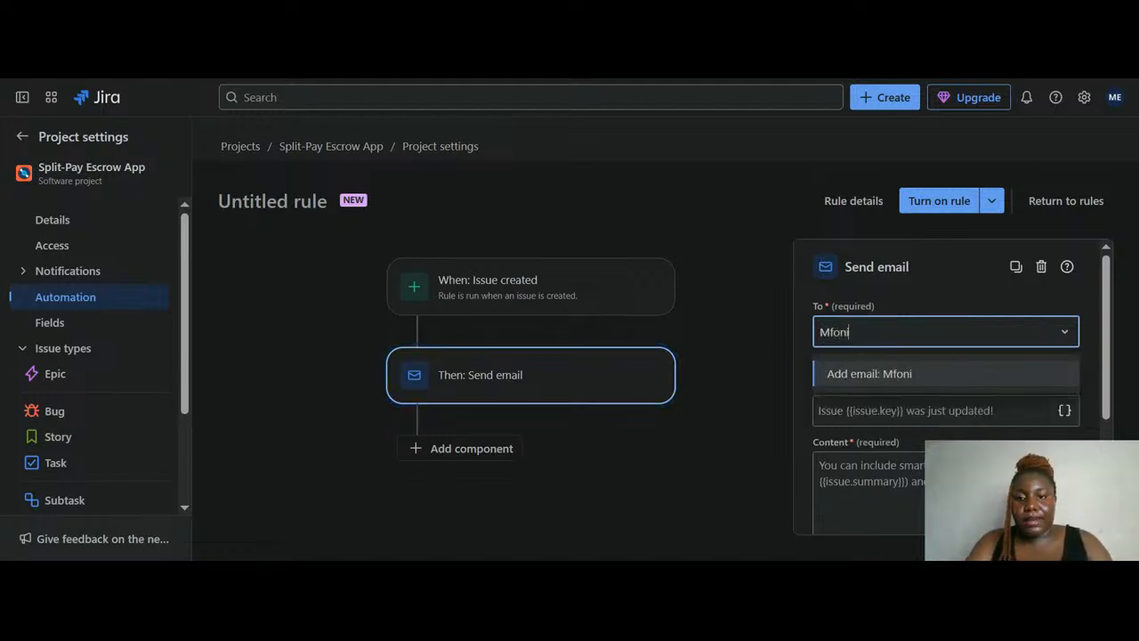
key("BackSpace")
key("BackSpace")
key("BackSpace")
key("BackSpace")
key("BackSpace")
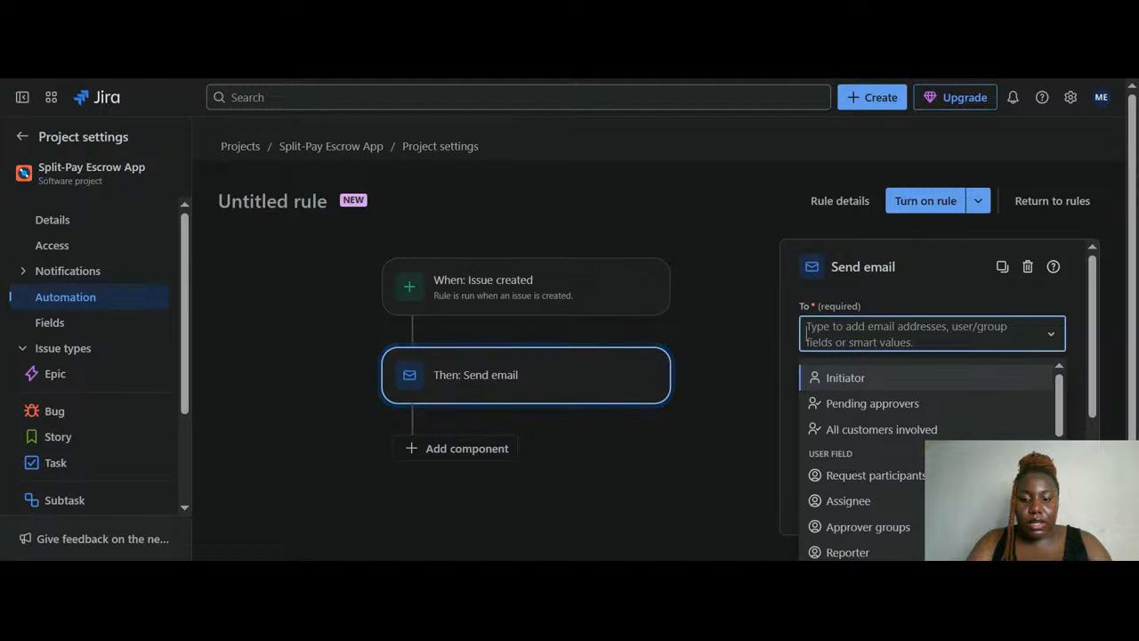
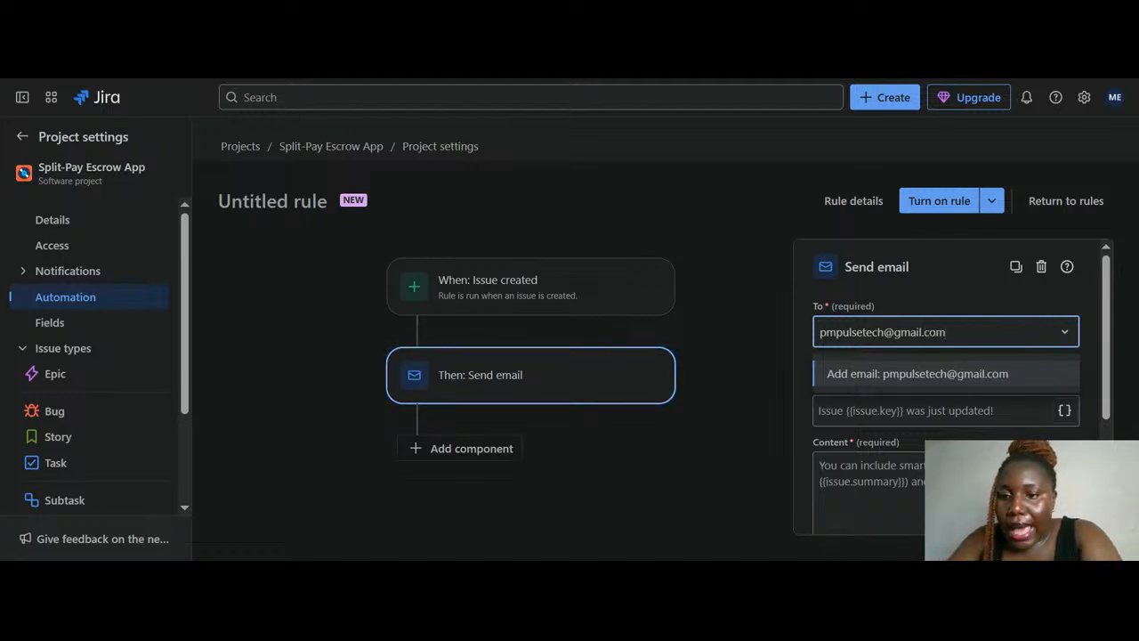
left_click(907, 374)
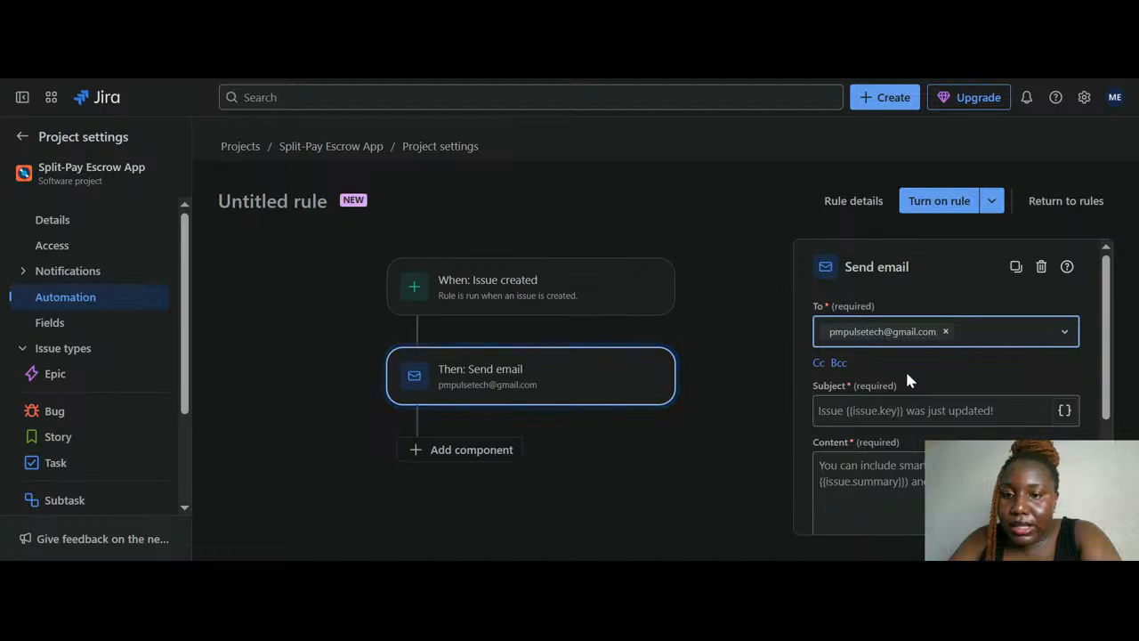
scroll(908, 375, "down", 1)
left_click(908, 389)
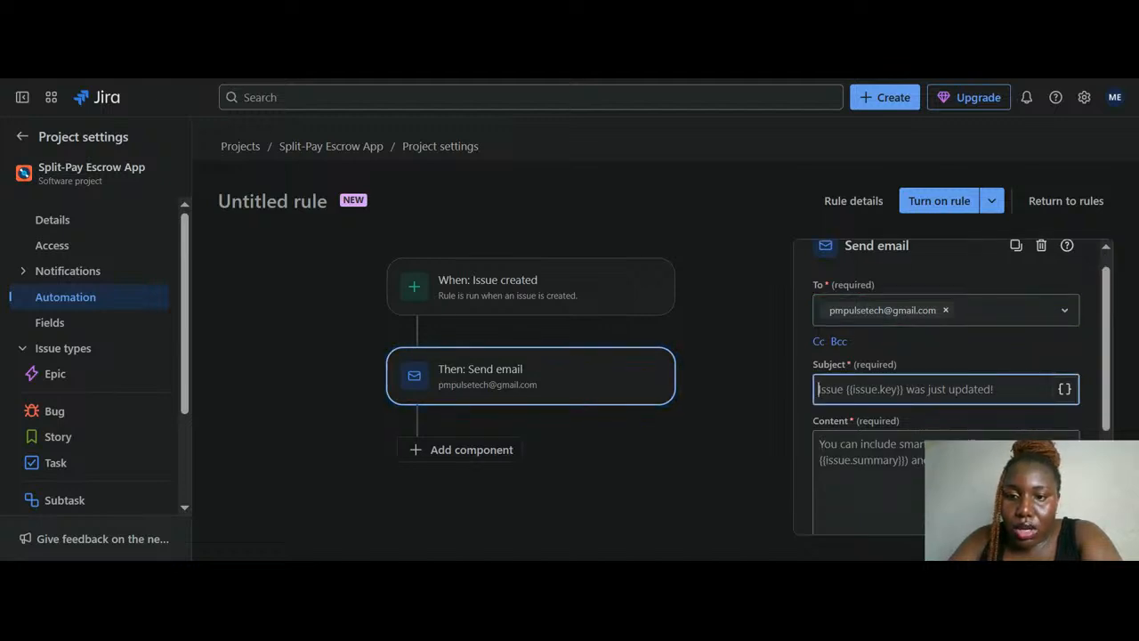
Replace the email subject with 'New Tasks update', leaving the content empty
scroll(947, 387, "up", 1)
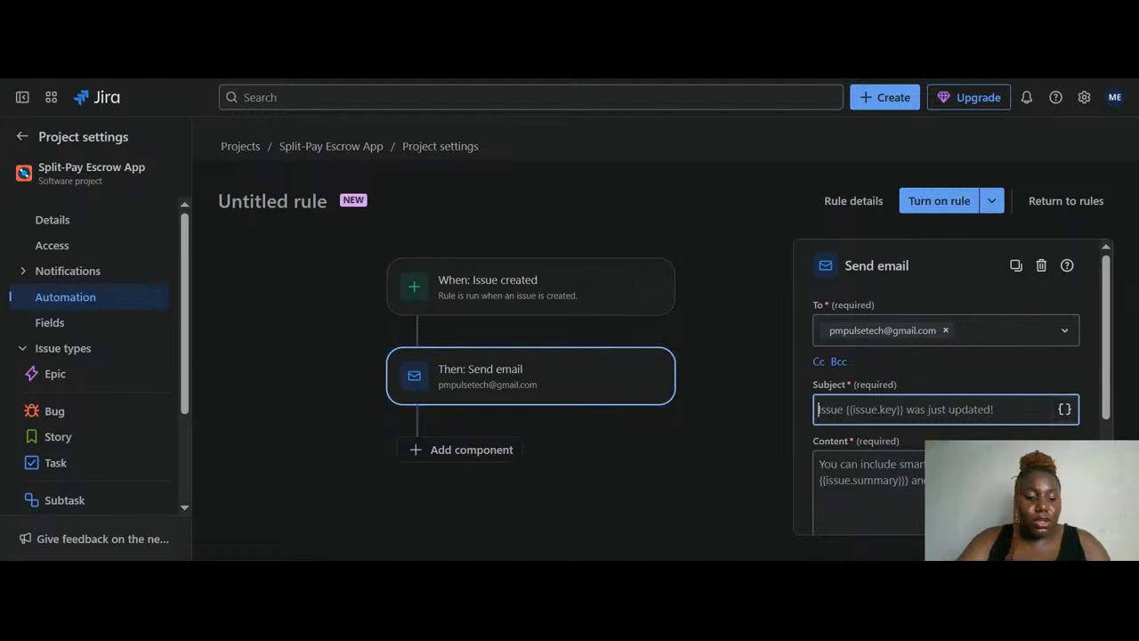
type("Issue ")
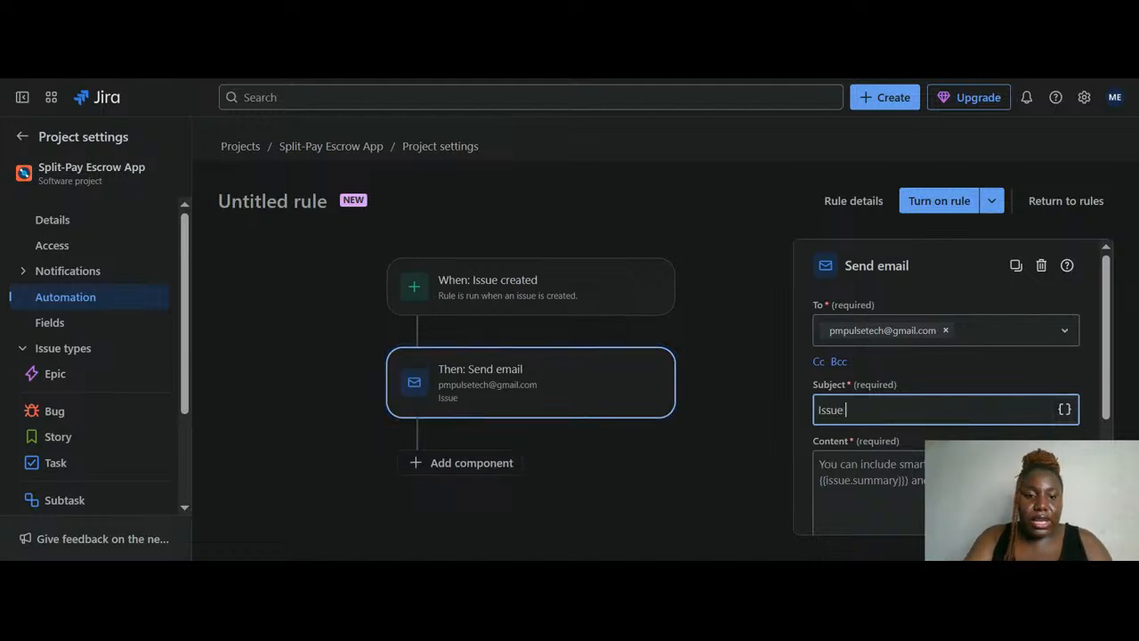
type("Creat\\")
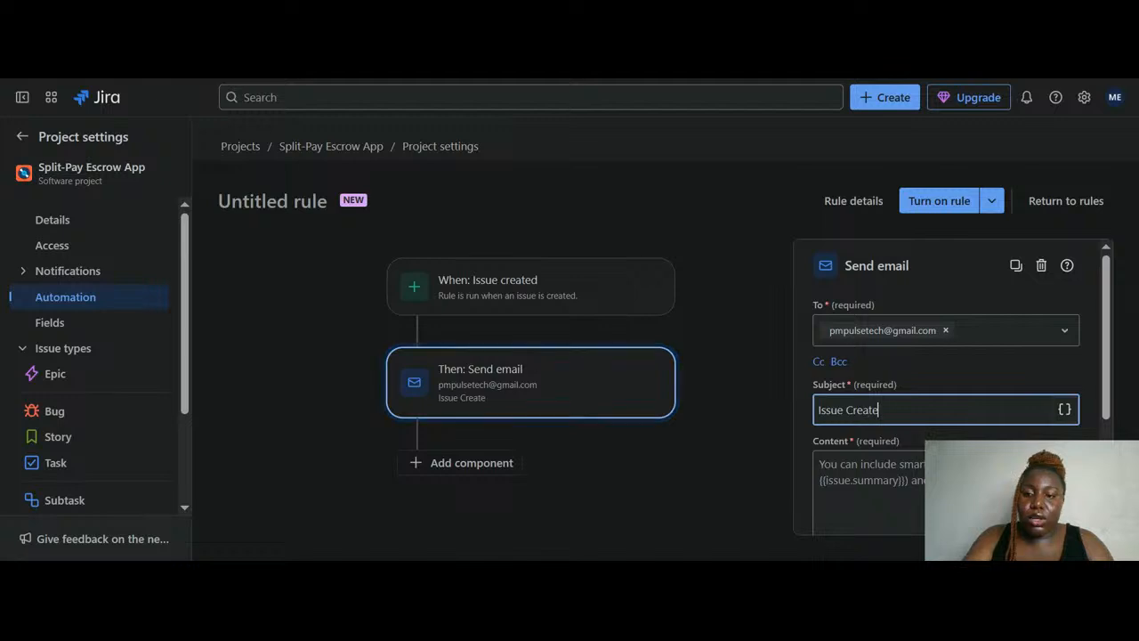
key("BackSpace")
key("BackSpace")
key("BackSpace")
key("BackSpace")
key("BackSpace")
key("BackSpace")
key("BackSpace")
key("BackSpace")
key("BackSpace")
key("BackSpace")
key("BackSpace")
key("BackSpace")
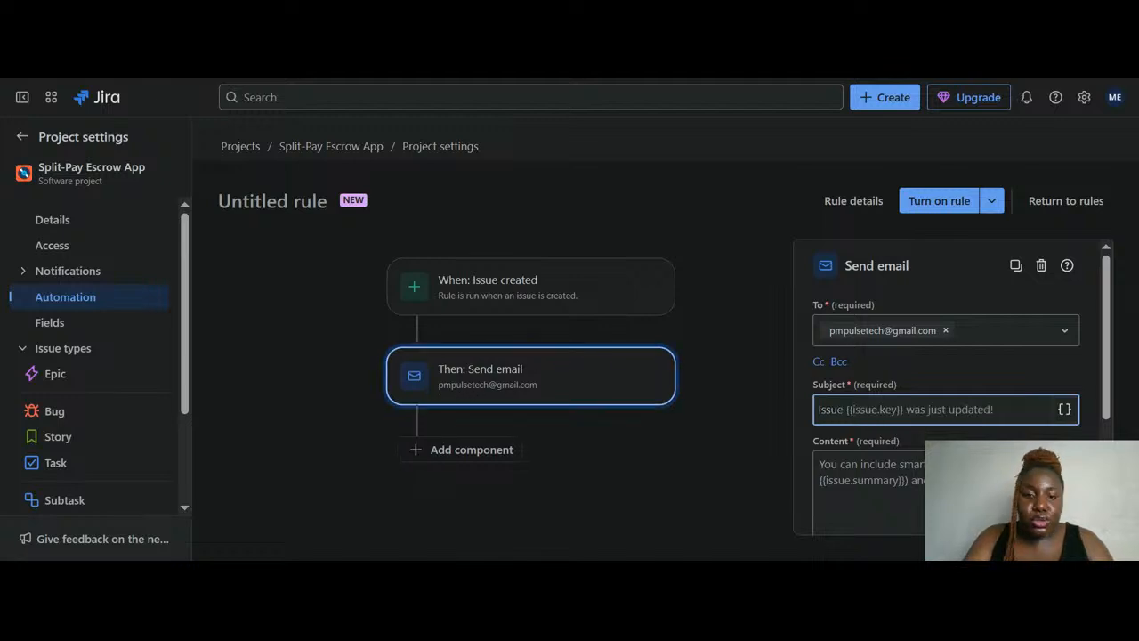
type("New Ta")
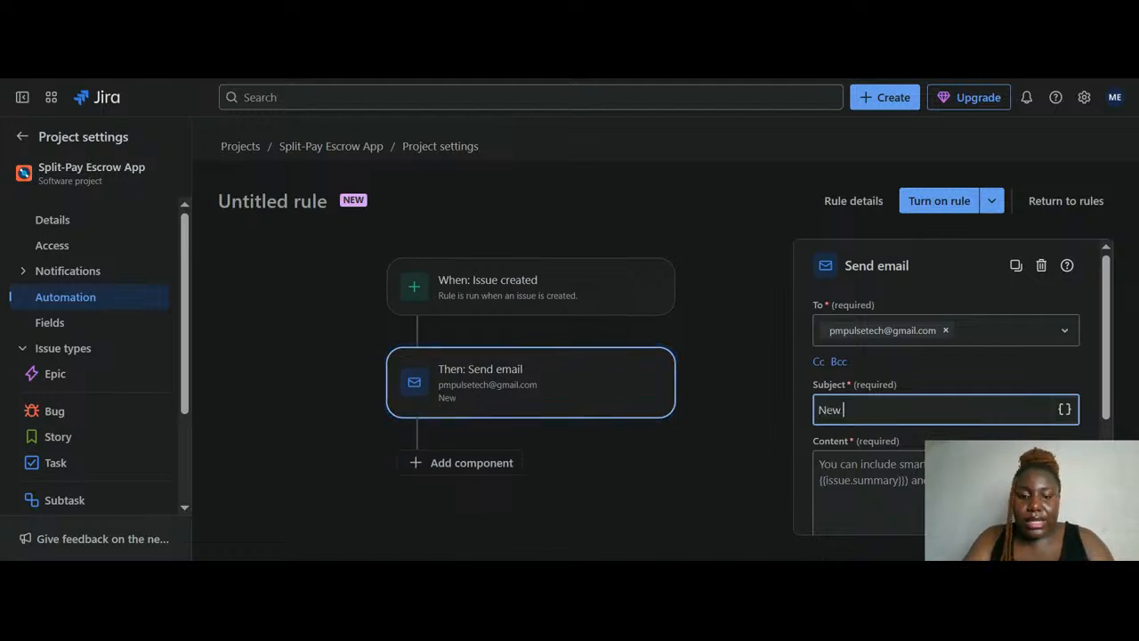
type("ks update")
left_click(868, 481)
type("PM")
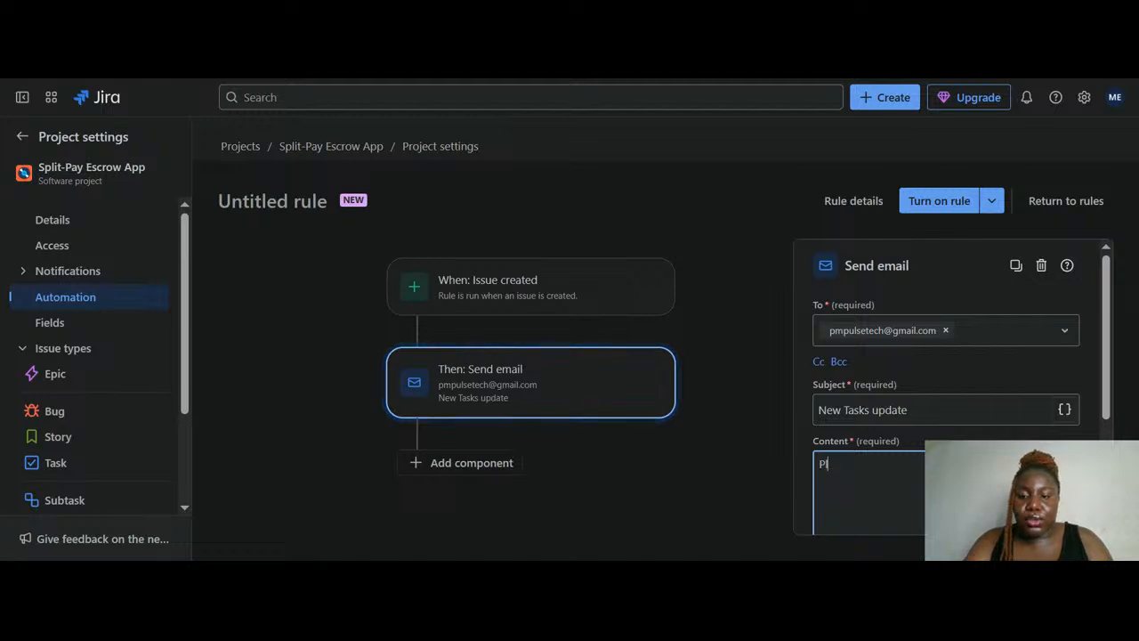
key("BackSpace")
key("BackSpace")
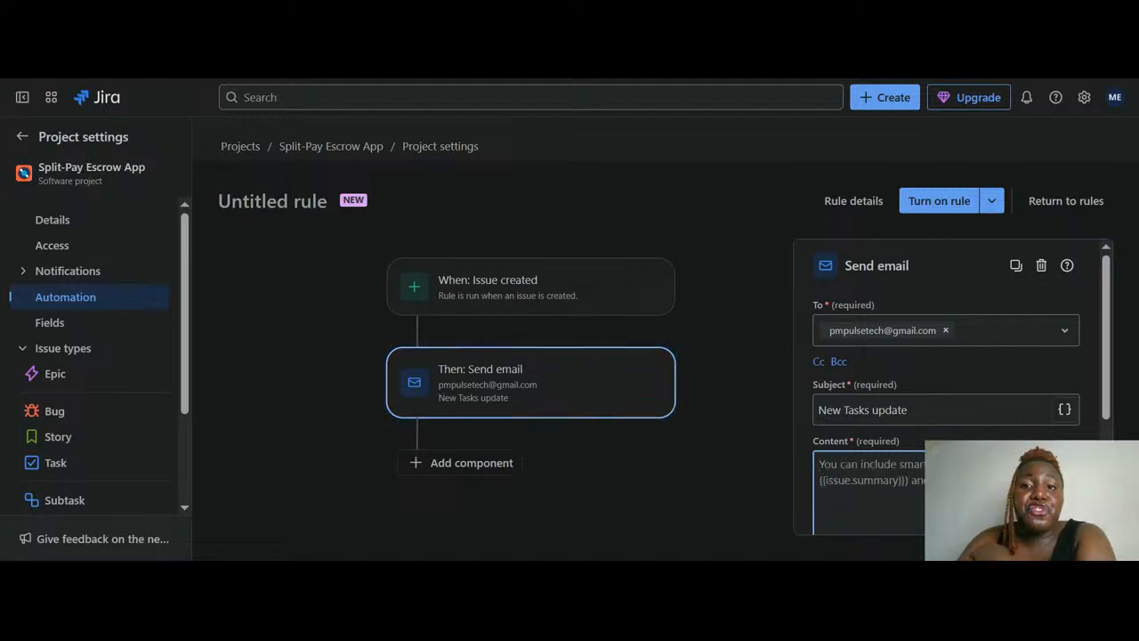
left_click(530, 383)
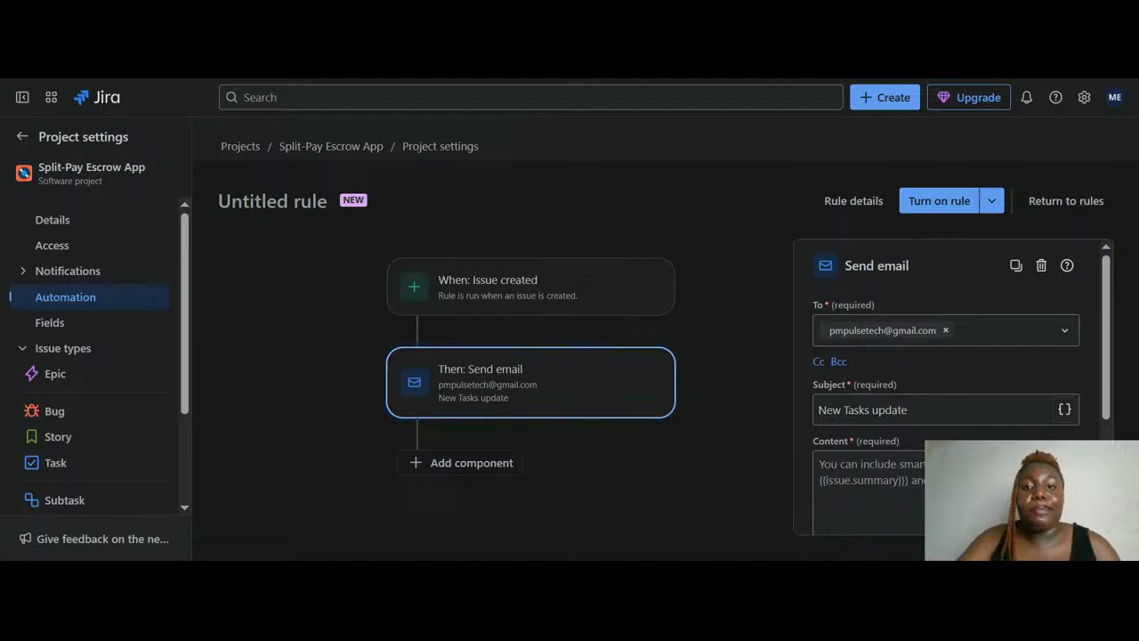
left_click(945, 489)
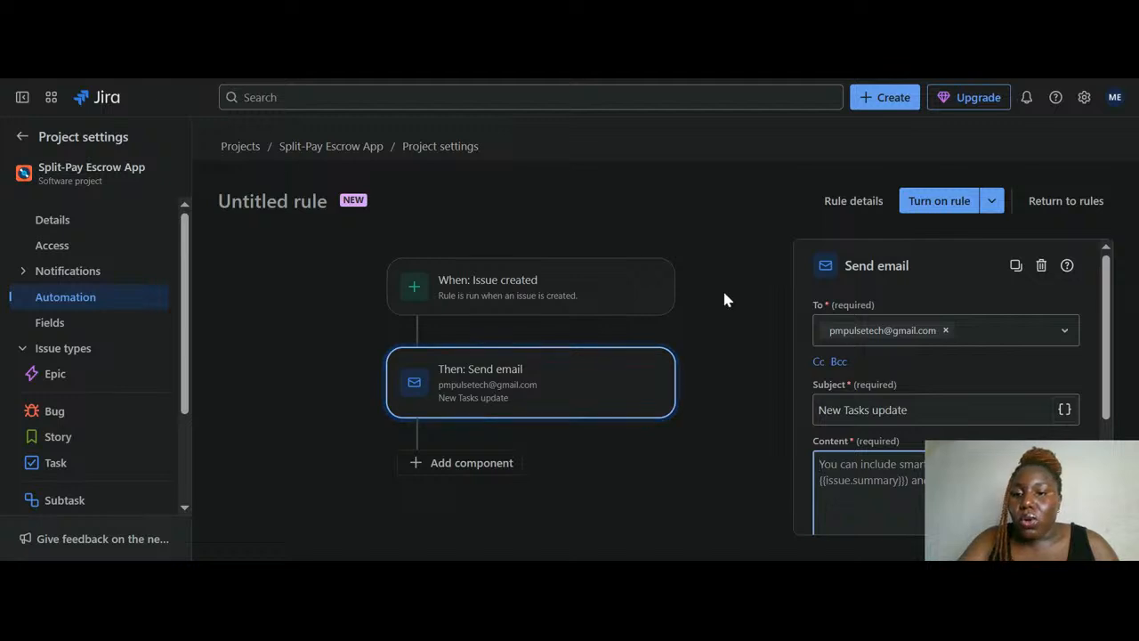
left_click(926, 410)
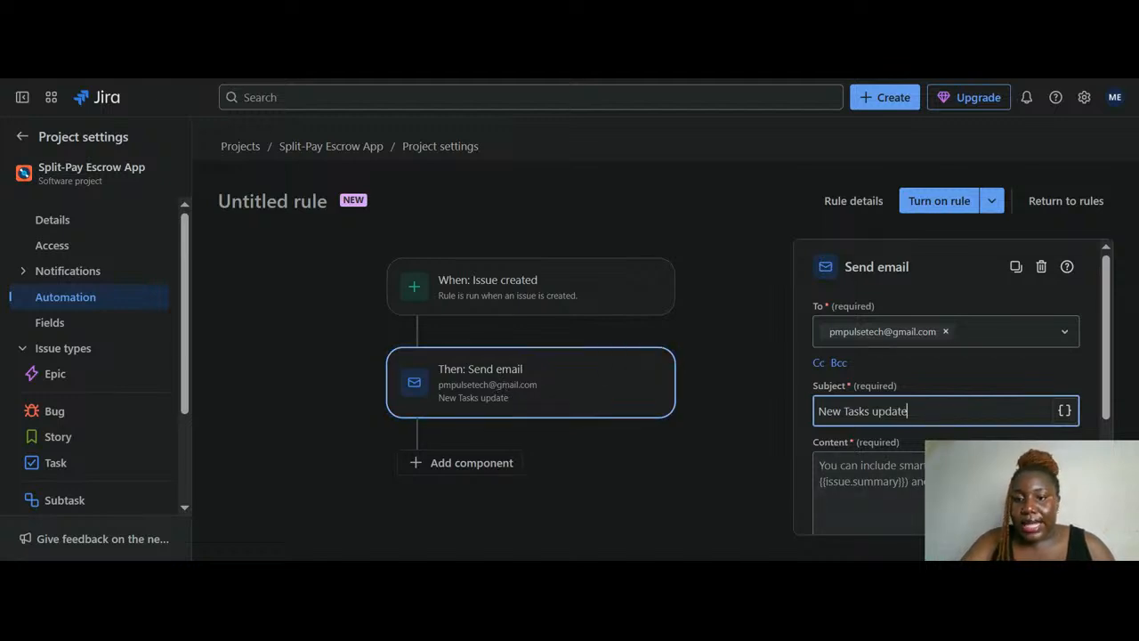
left_click(945, 492)
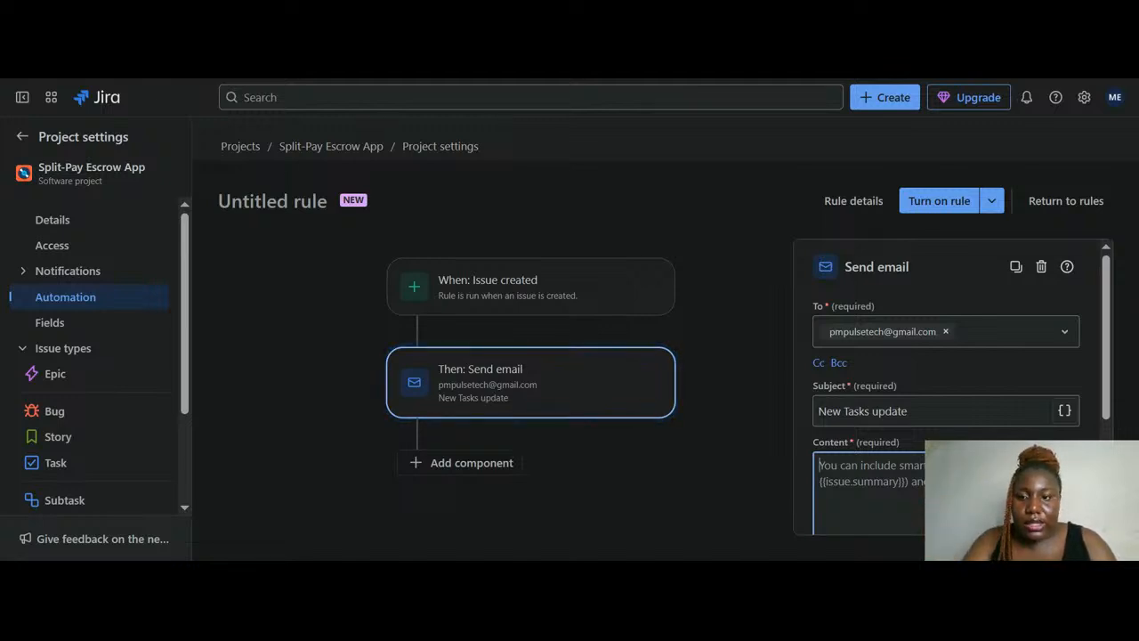
Swap the To recipient for a different Gmail address
left_click(945, 331)
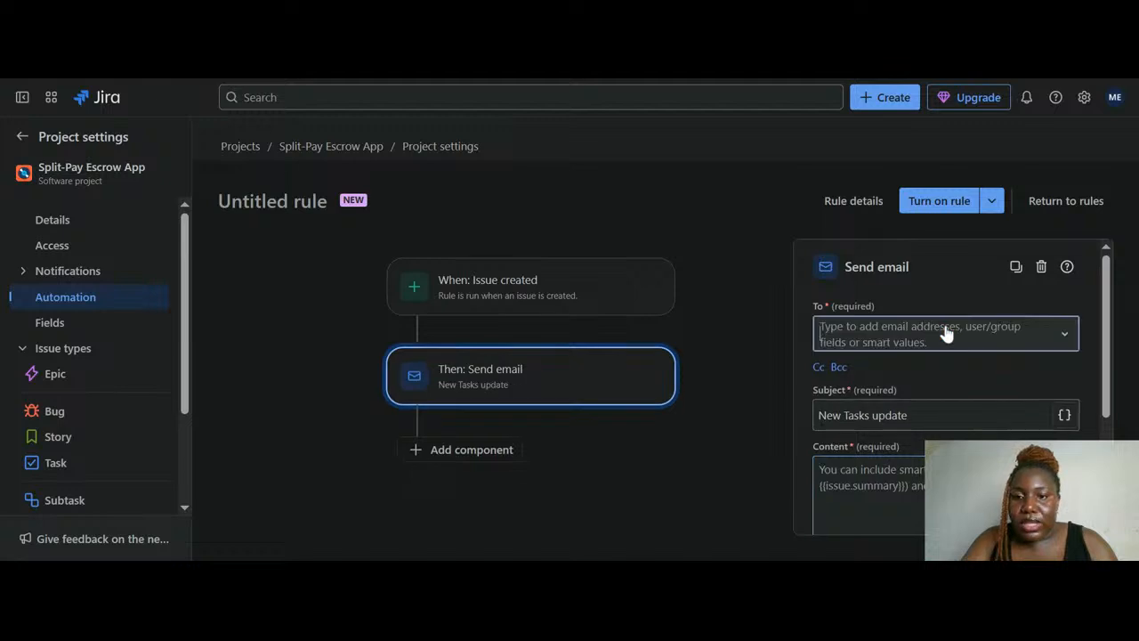
type("MFO")
key("BackSpace")
key("BackSpace")
key("BackSpace")
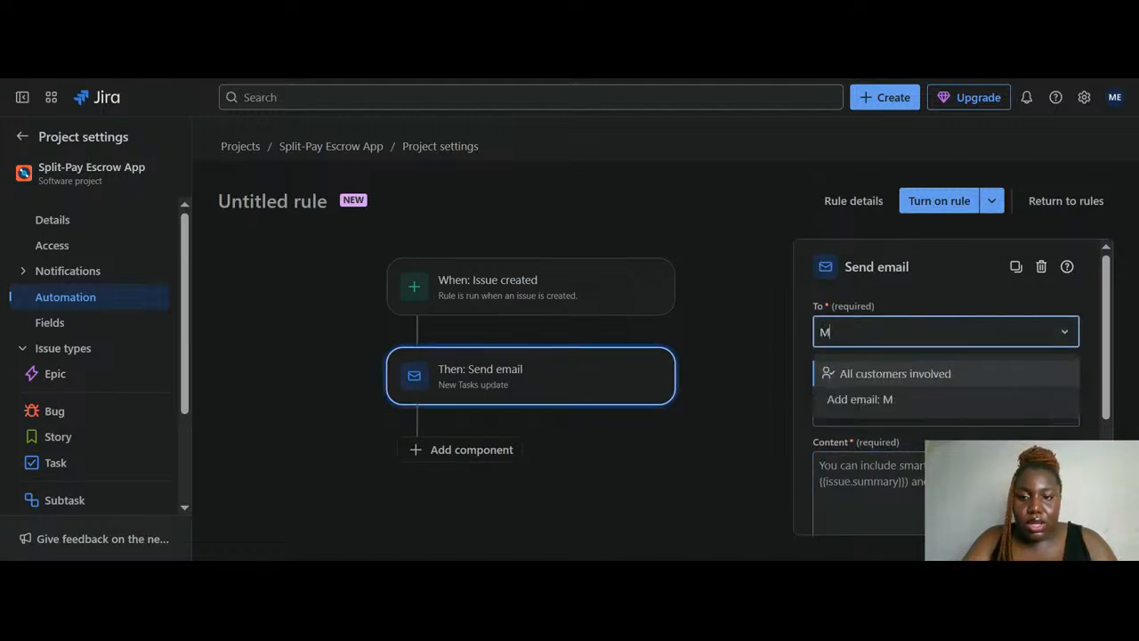
type("M")
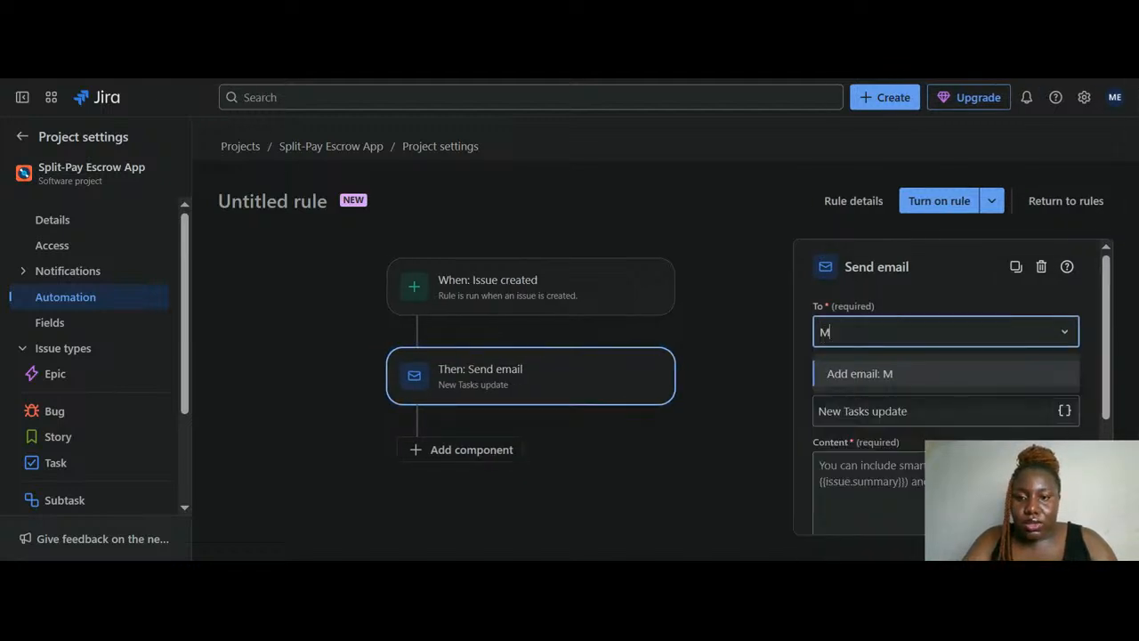
key("BackSpace")
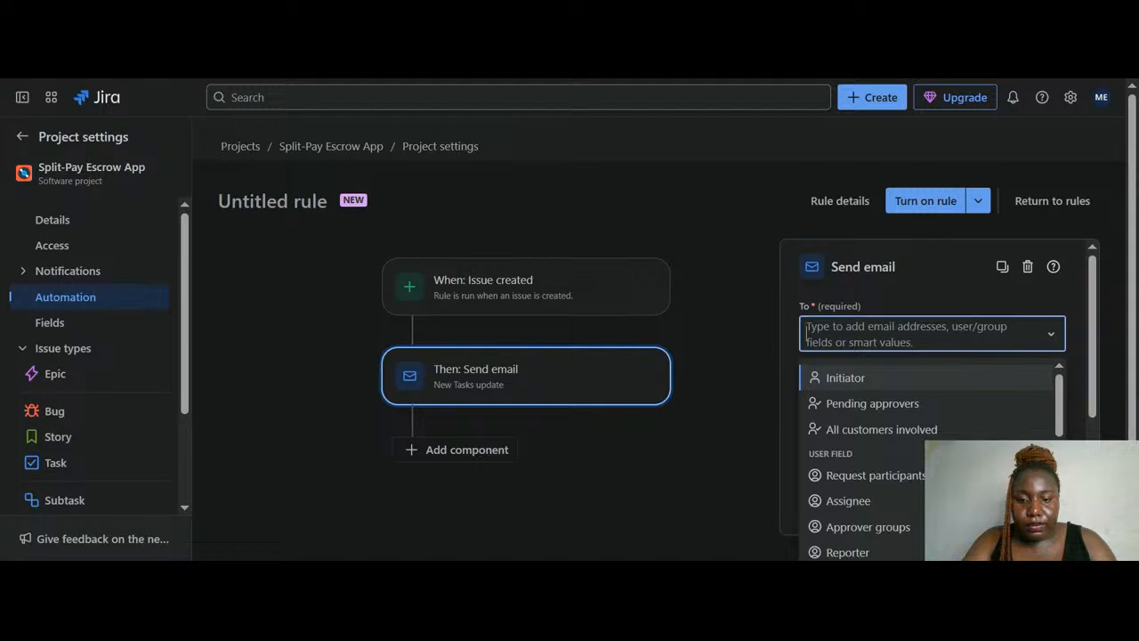
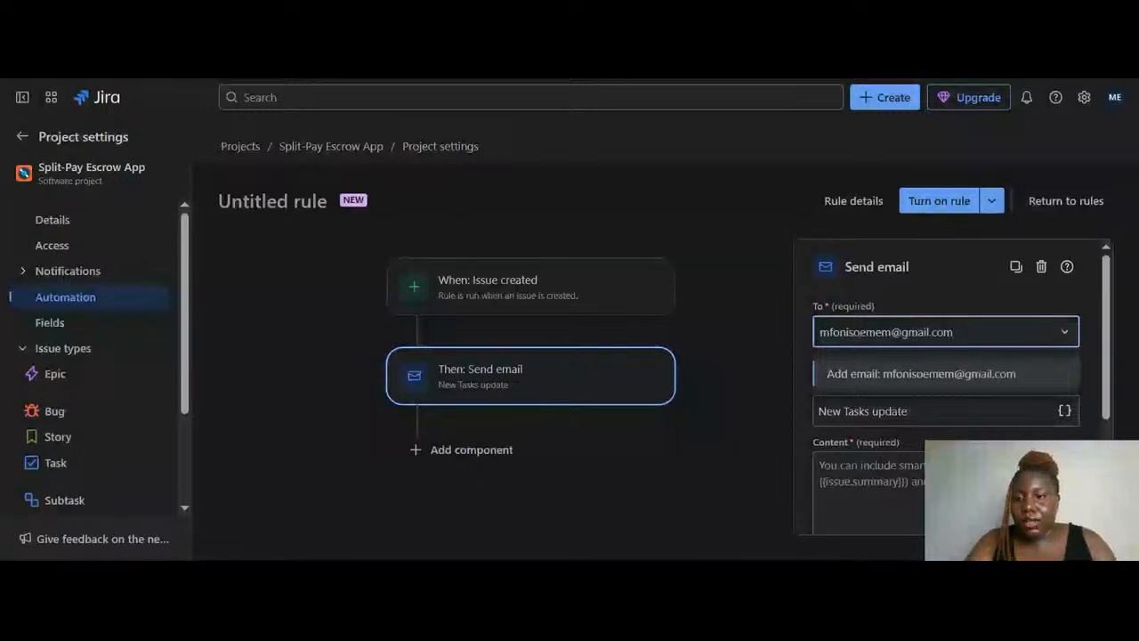
left_click(939, 378)
scroll(938, 379, "down", 2)
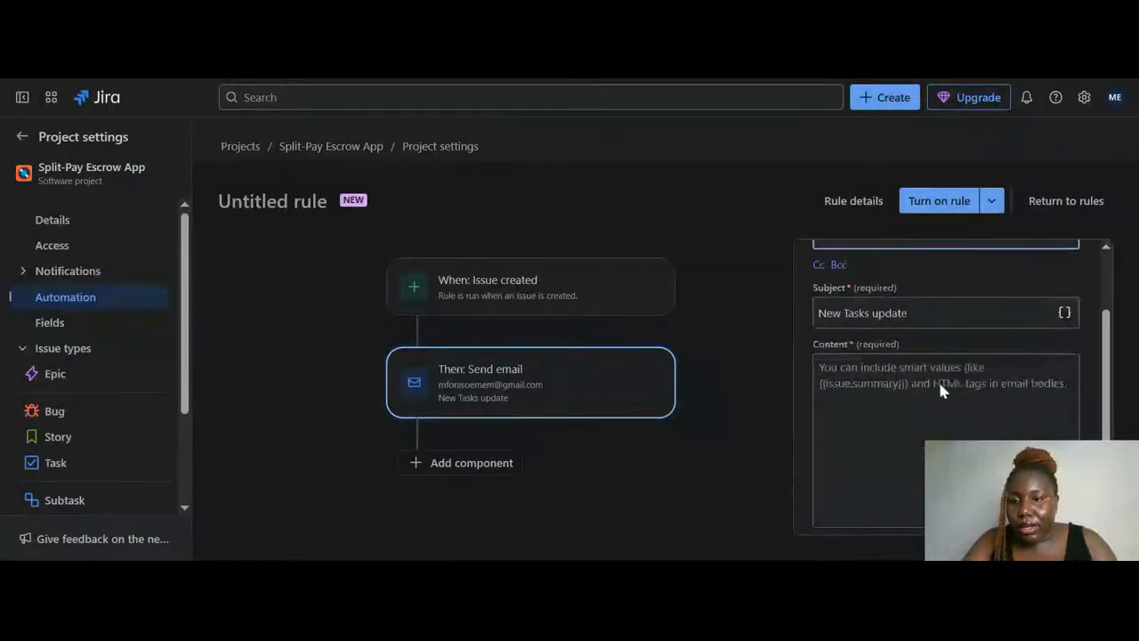
Write a greeting plus 'We have created a new issue and we want you to take a look at it'
left_click(937, 379)
type("Hell")
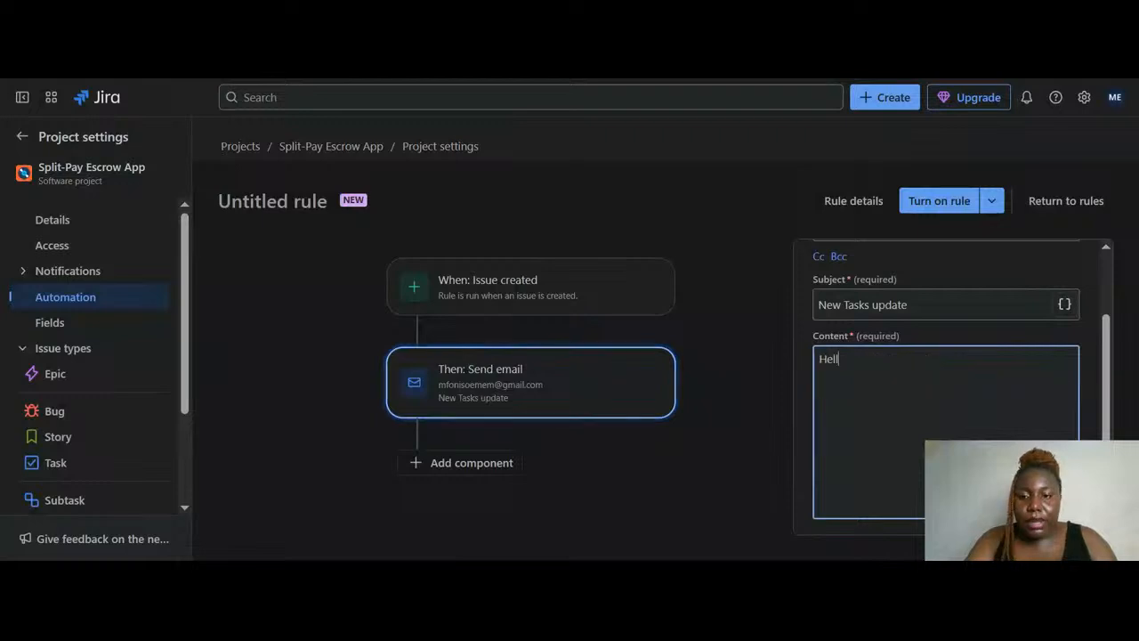
type("o Eme")
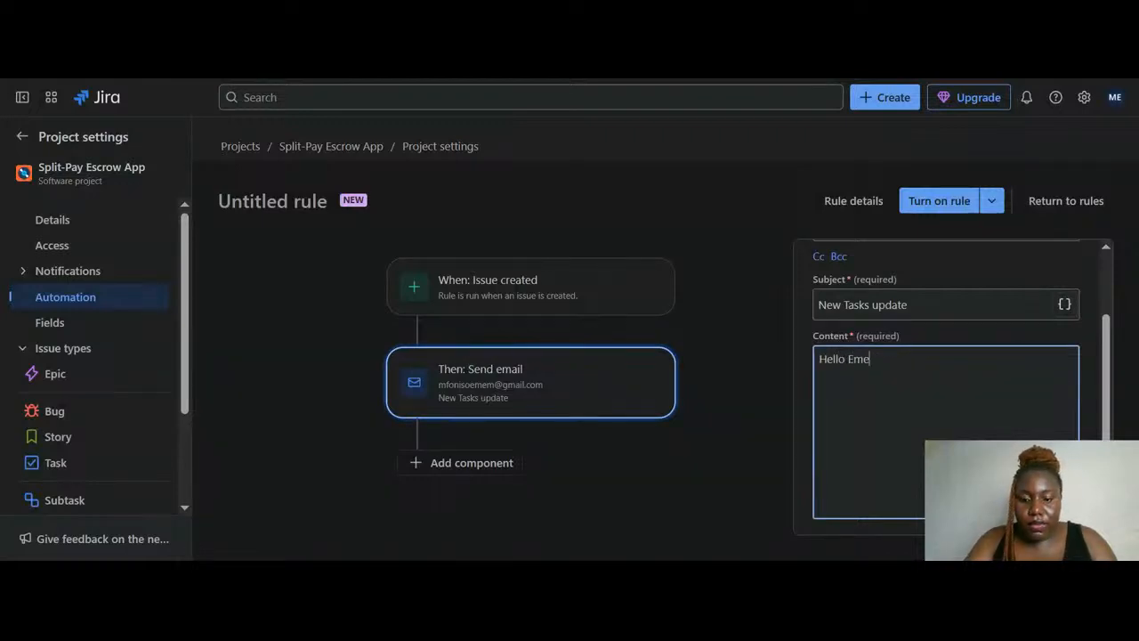
type("m,")
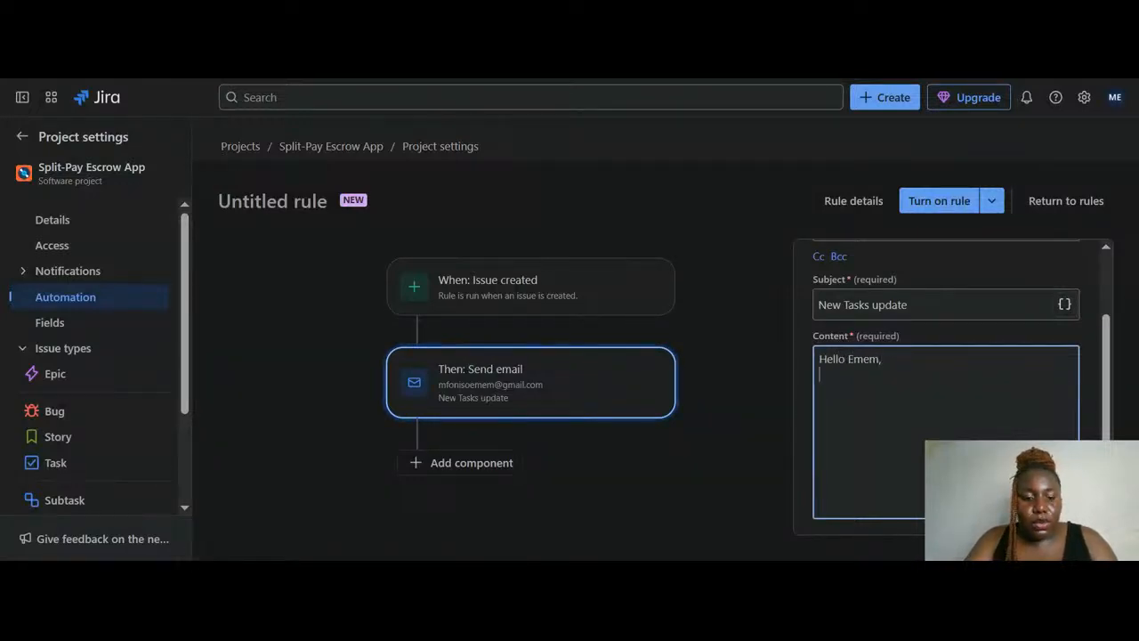
key("Return")
type("w")
key("BackSpace")
type("We ")
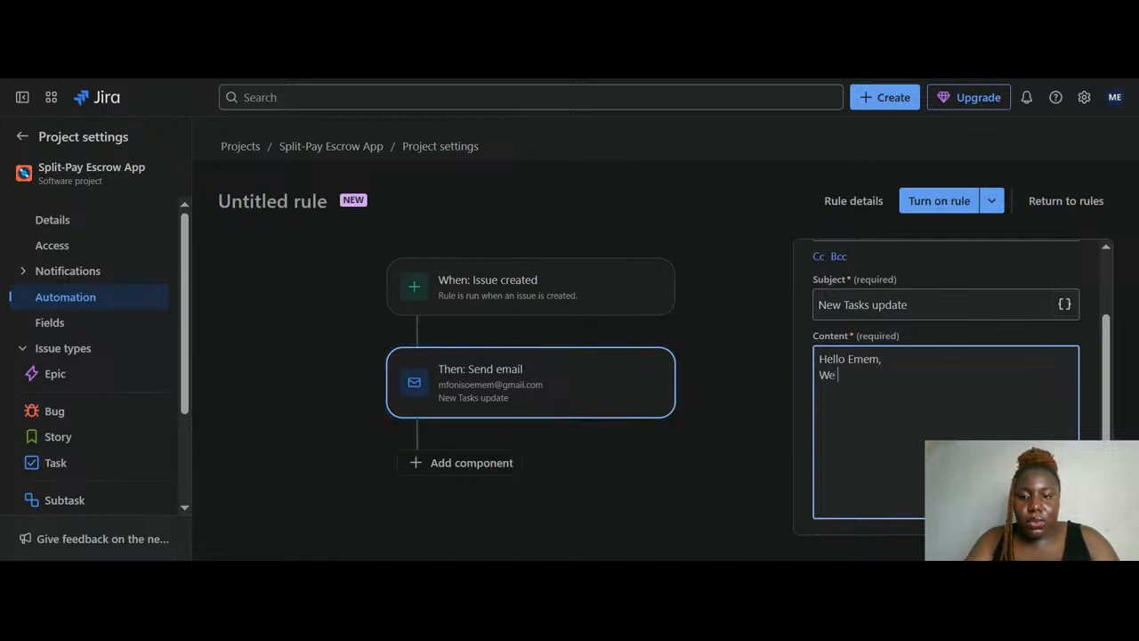
type("have create")
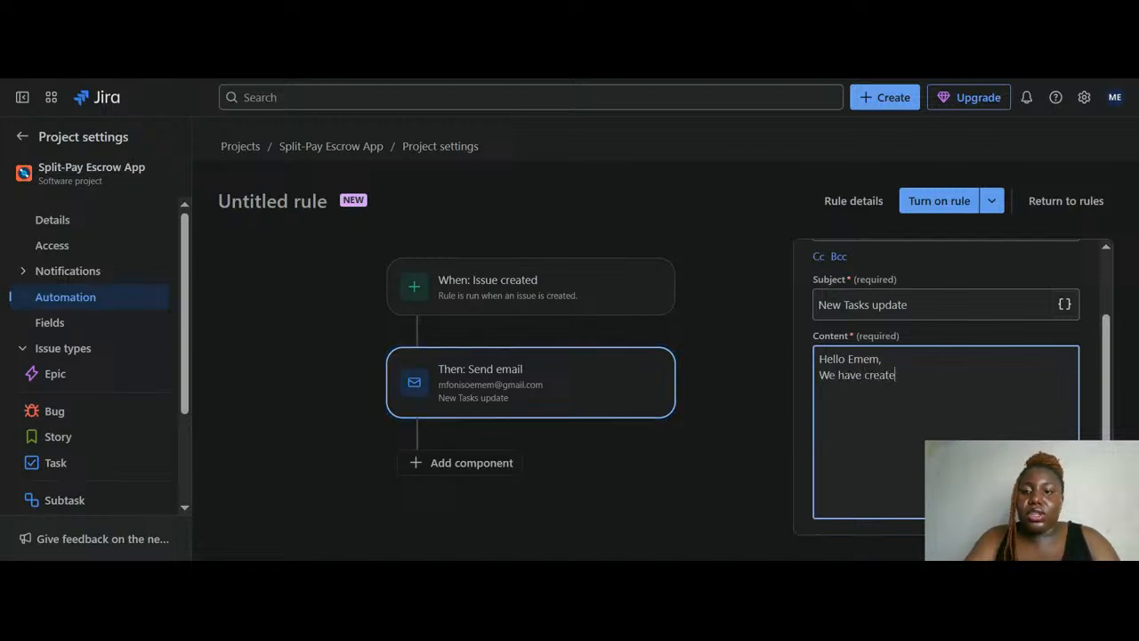
type("d")
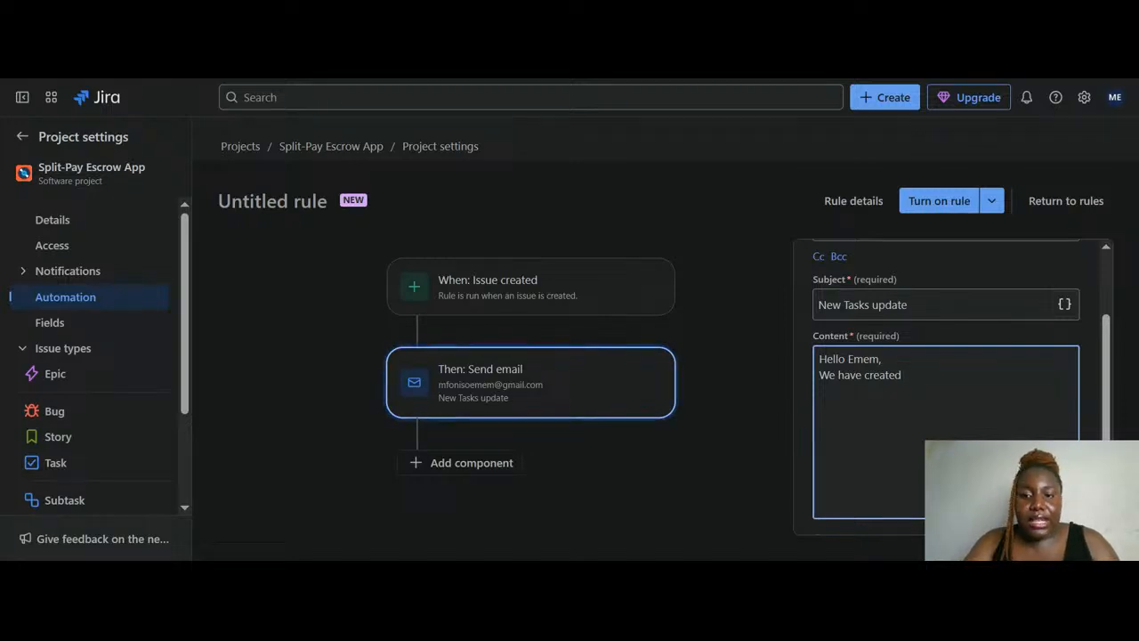
type(" a new iss")
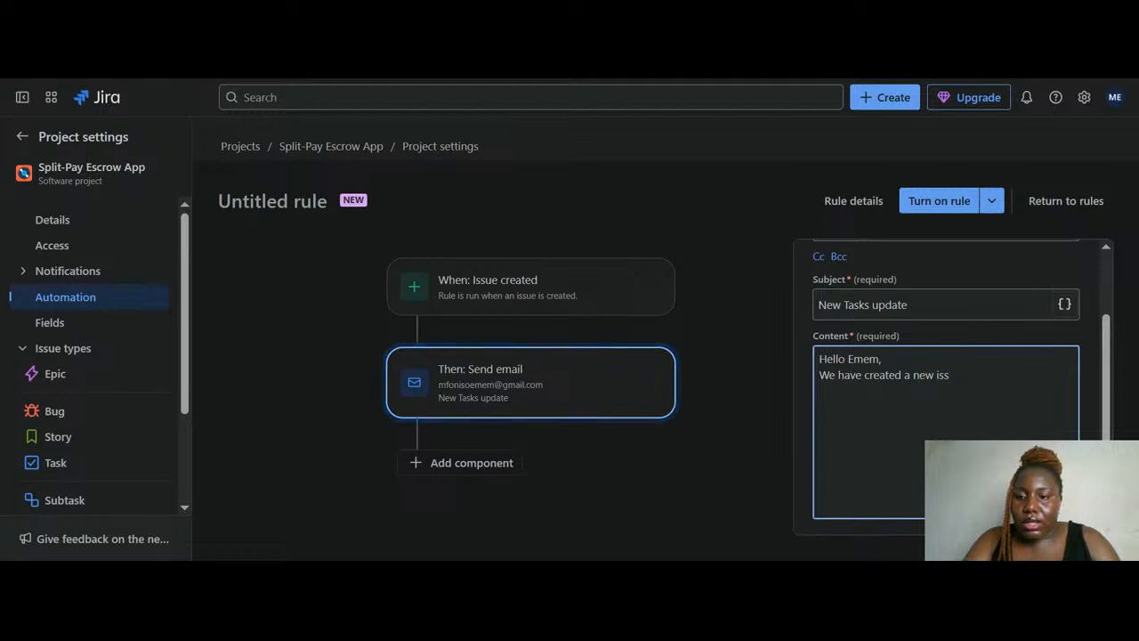
type("ue and")
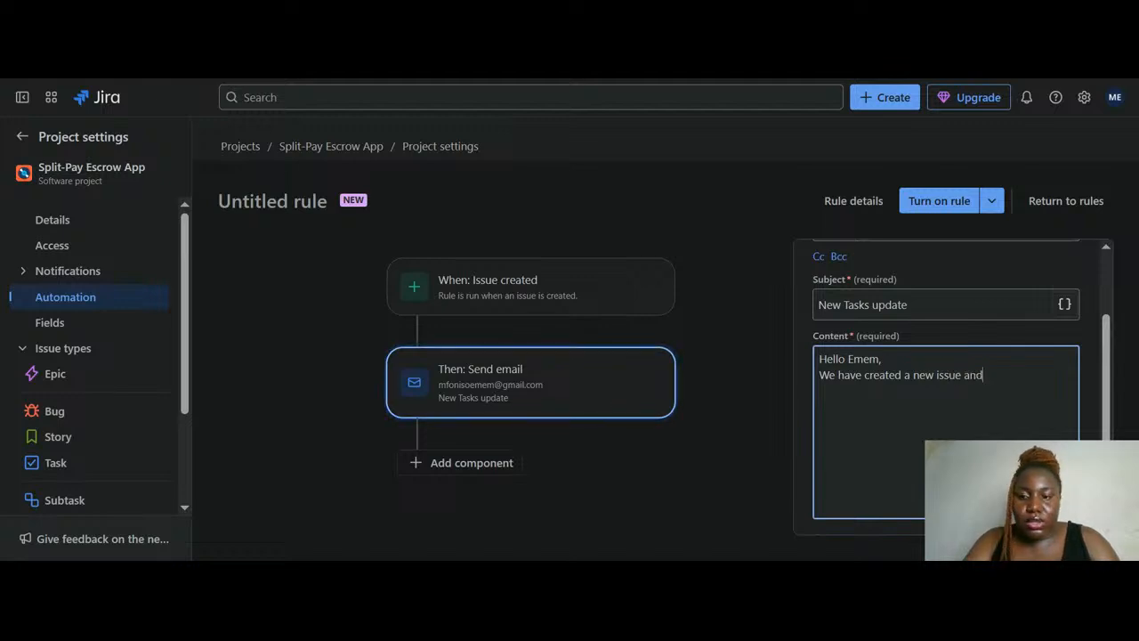
type(" we want you to")
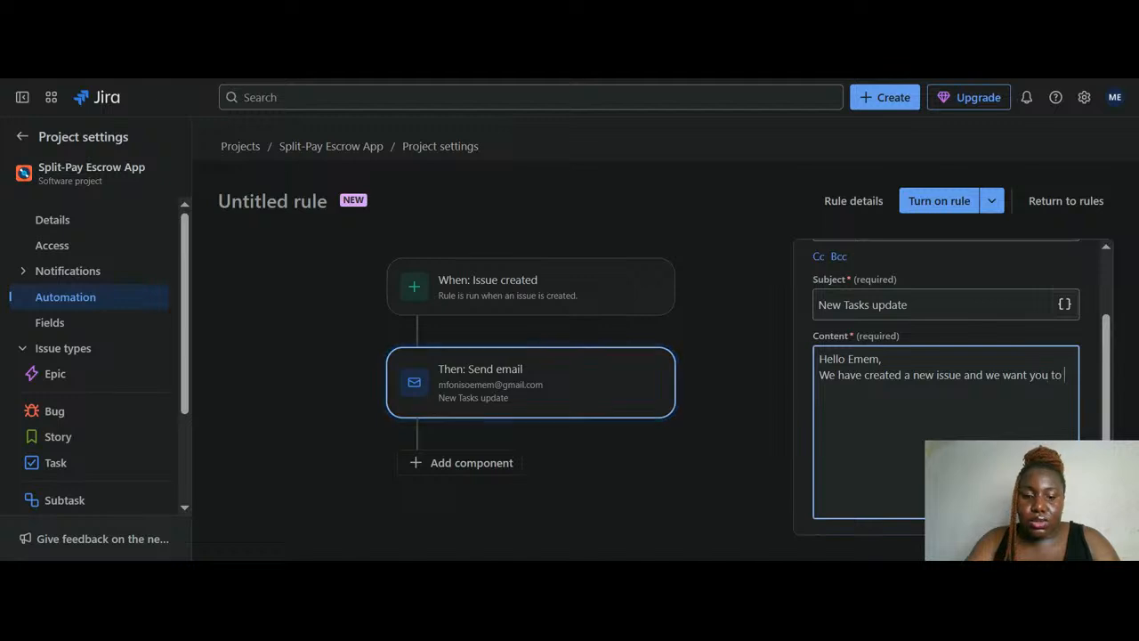
type(" take a look a")
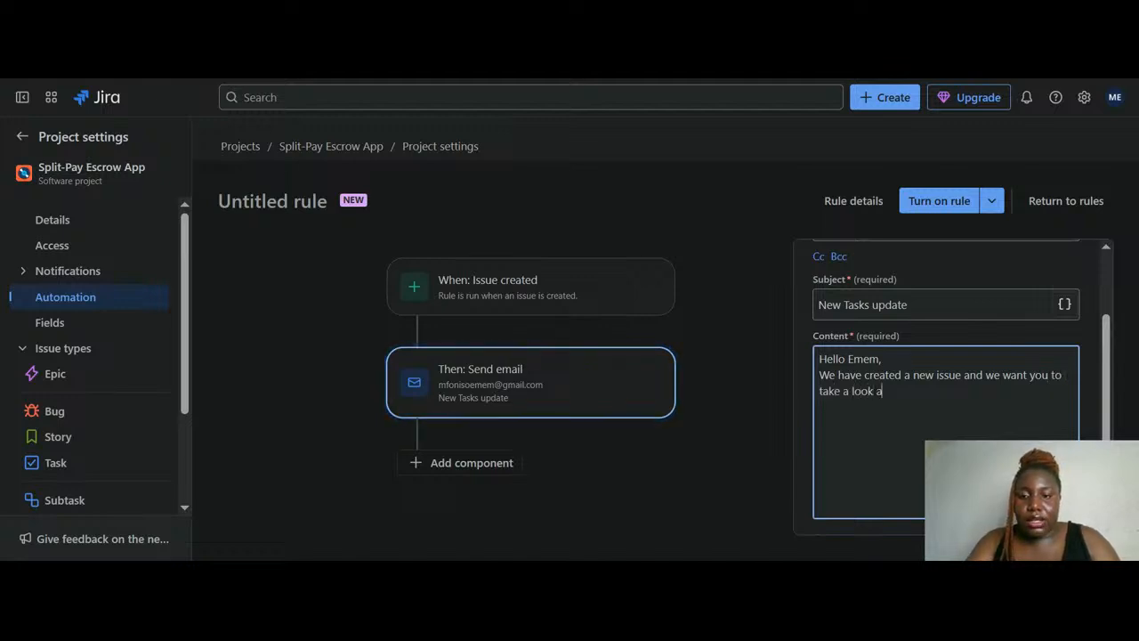
type("t it")
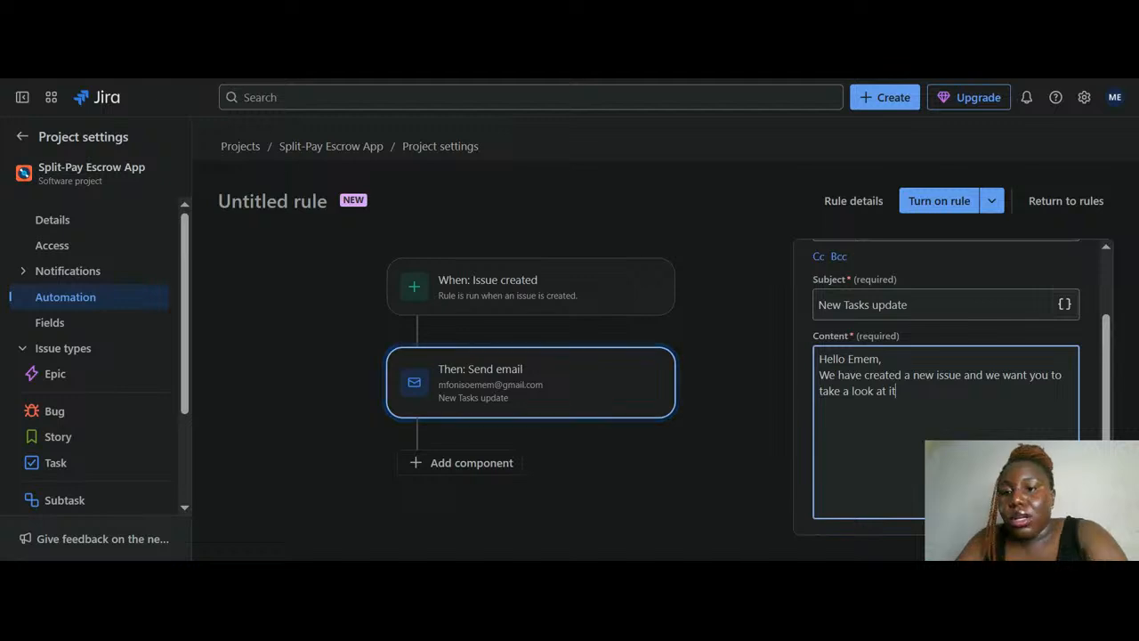
scroll(945, 383, "down", 1)
scroll(1066, 436, "down", 1)
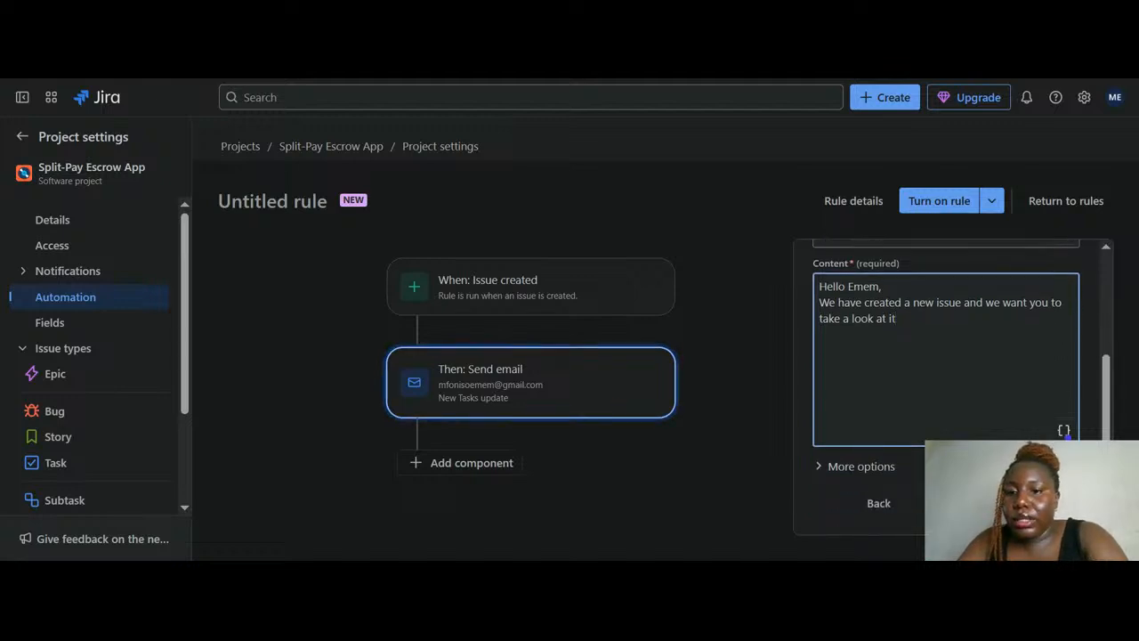
scroll(1067, 436, "up", 2)
scroll(1067, 436, "down", 2)
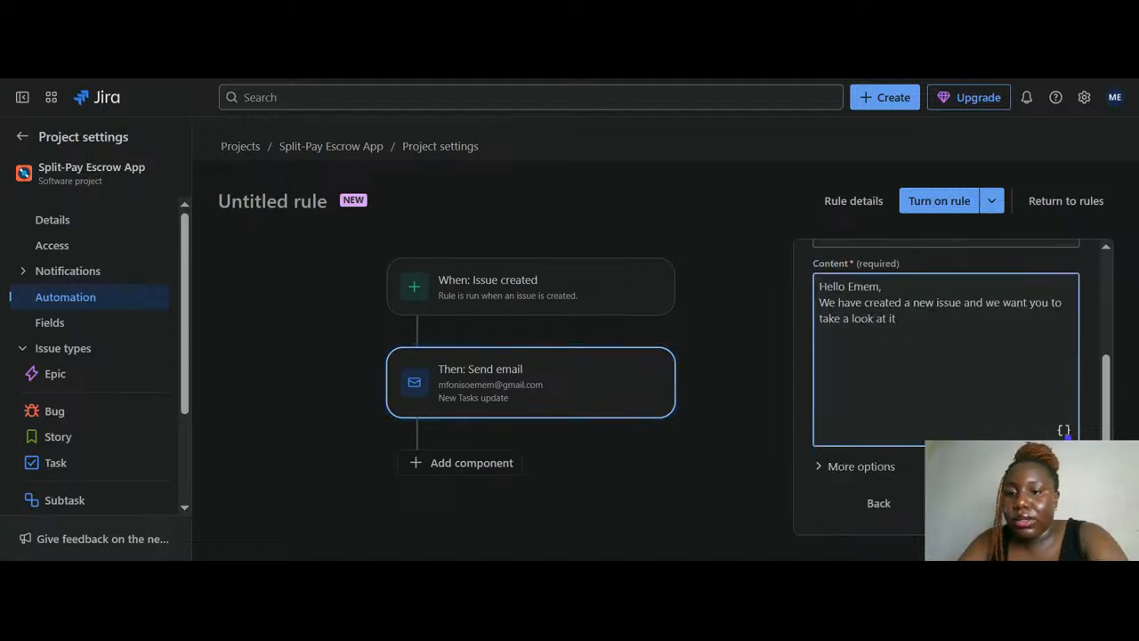
Under More options, enter a From name for the email sender and save the Send email action
left_click(823, 469)
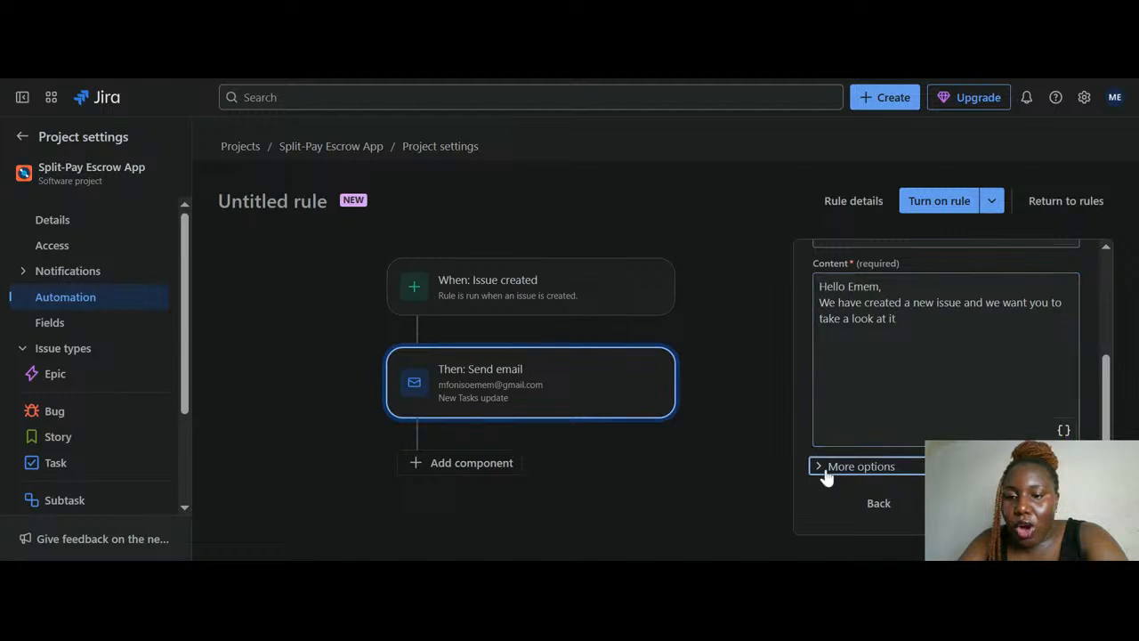
scroll(835, 454, "down", 1)
scroll(835, 454, "down", 4)
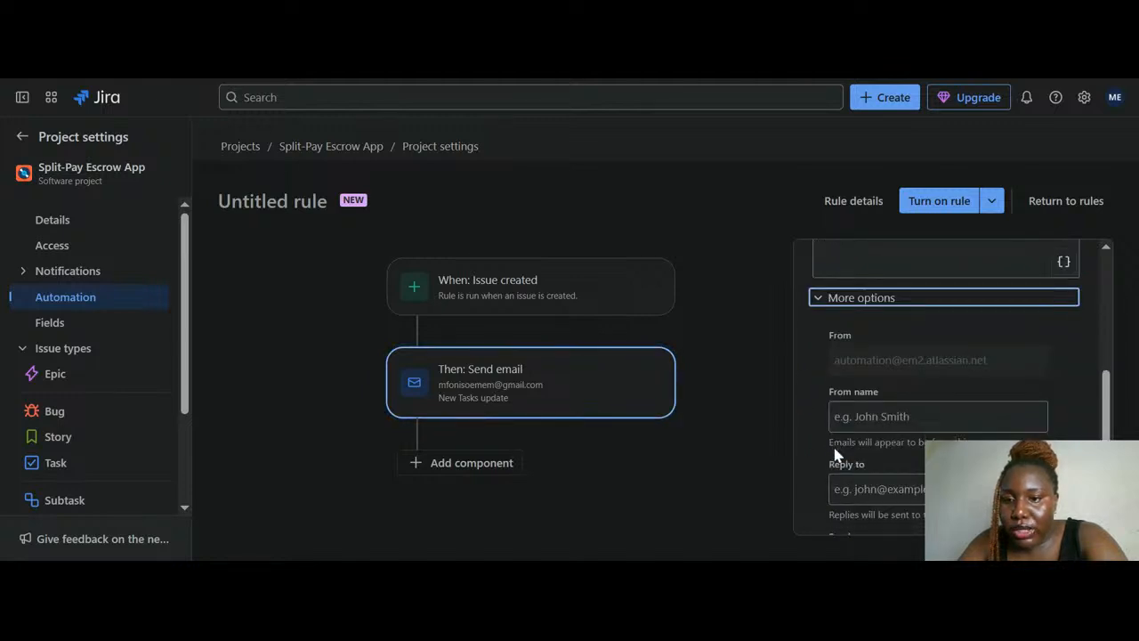
scroll(890, 345, "up", 1)
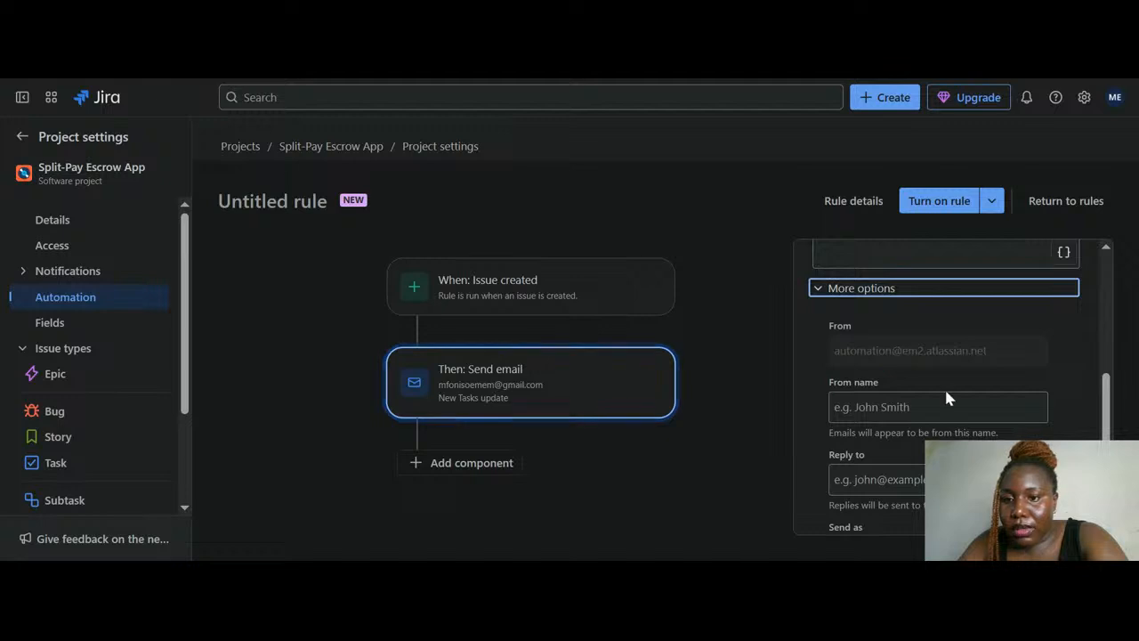
scroll(938, 381, "down", 3)
left_click(926, 323)
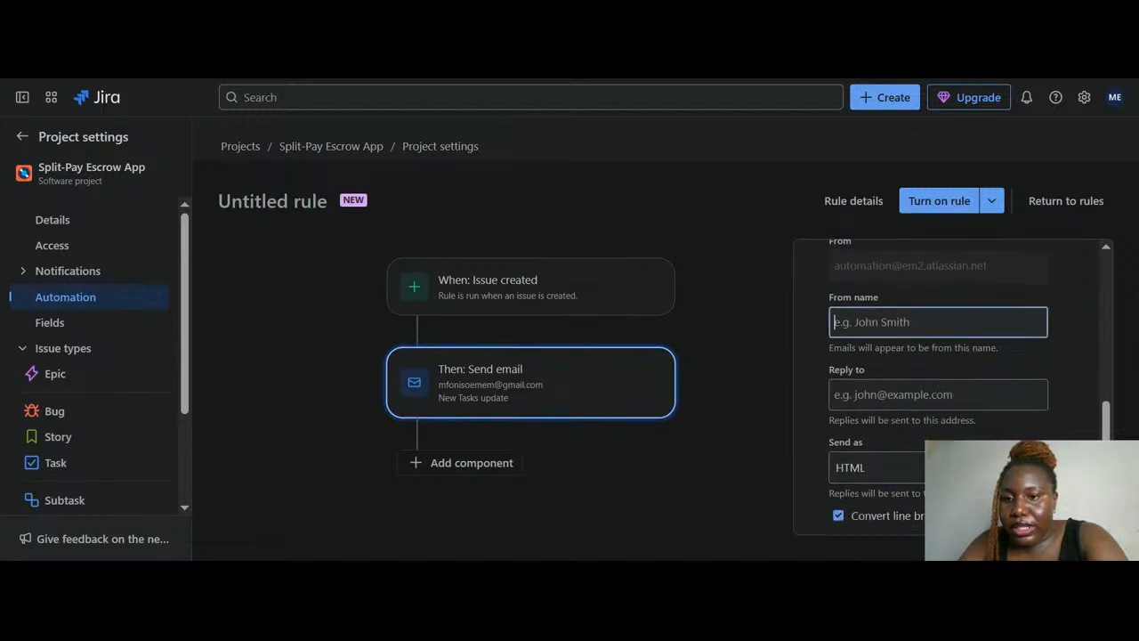
type("J")
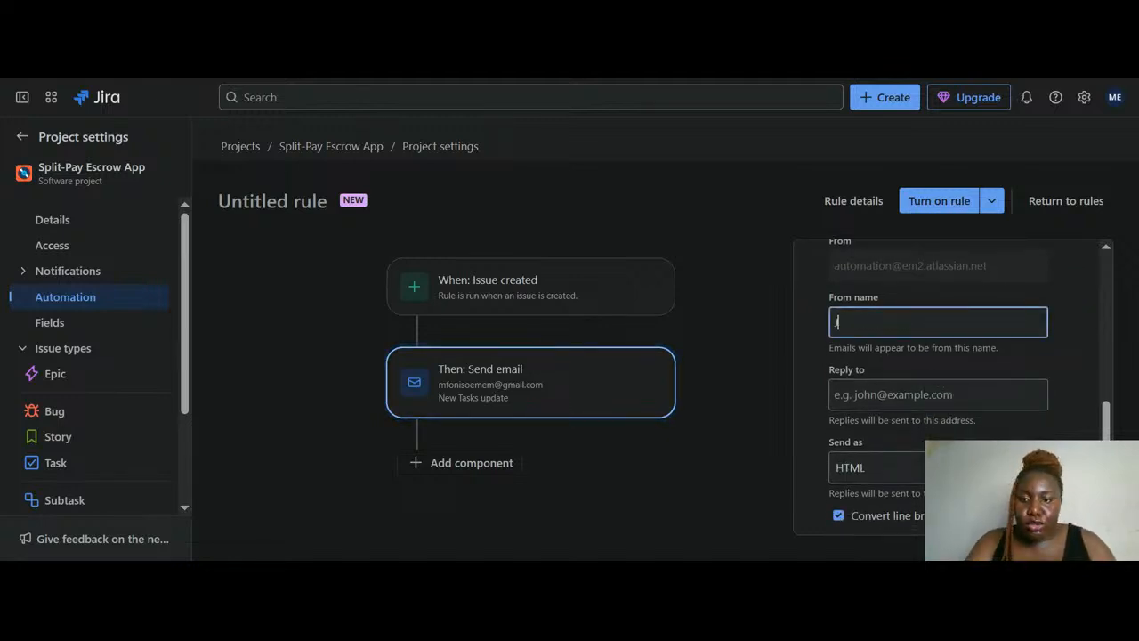
type("oy")
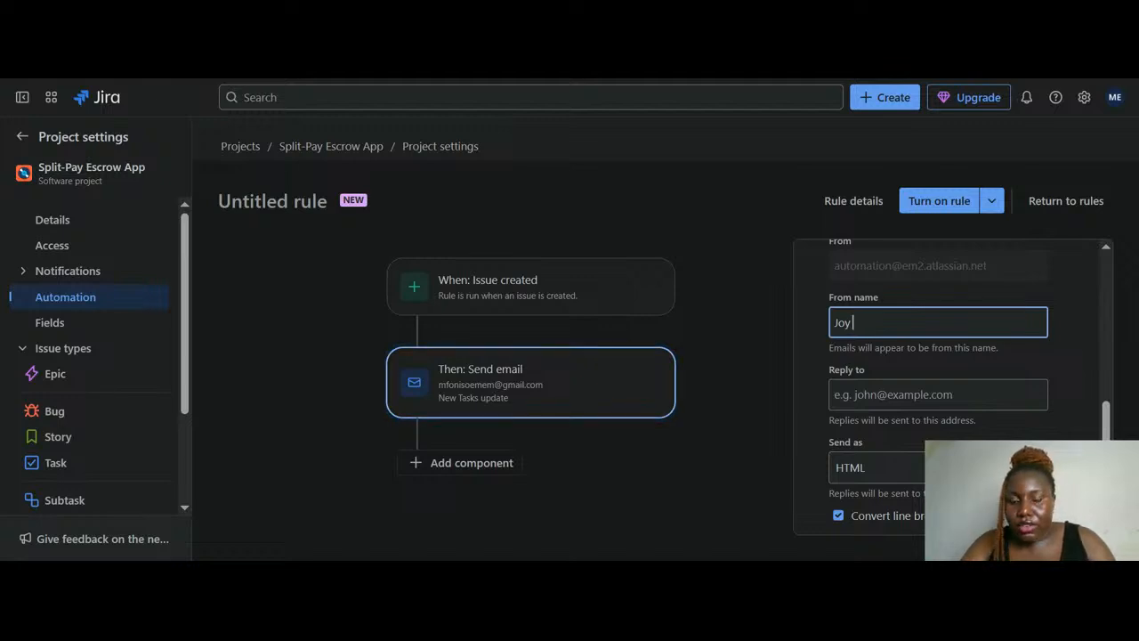
scroll(948, 382, "down", 1)
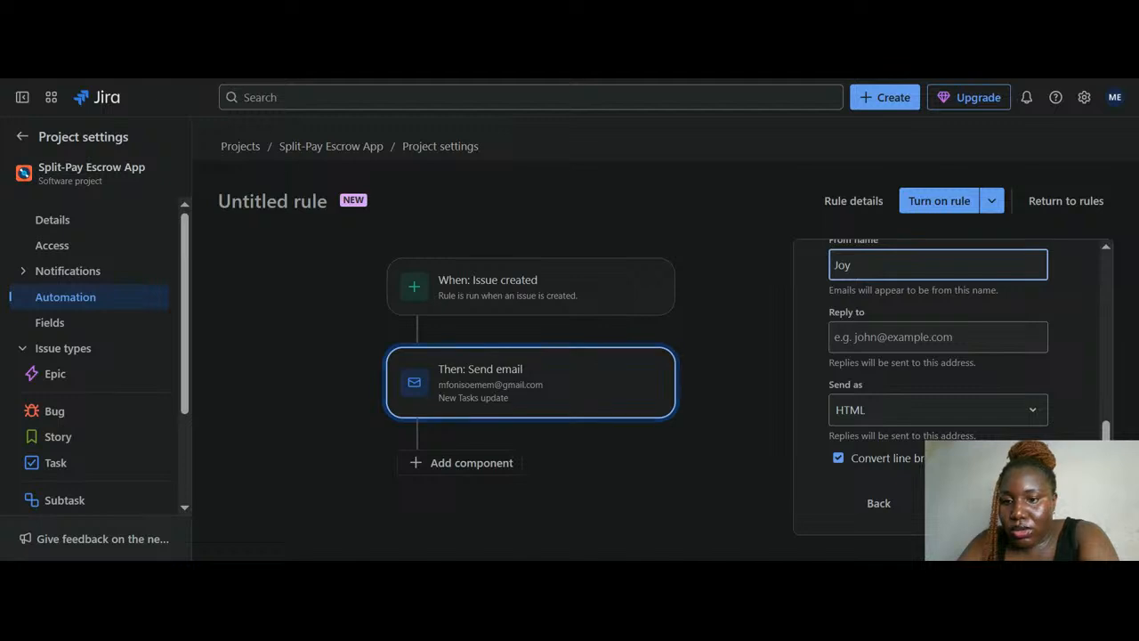
left_click(997, 503)
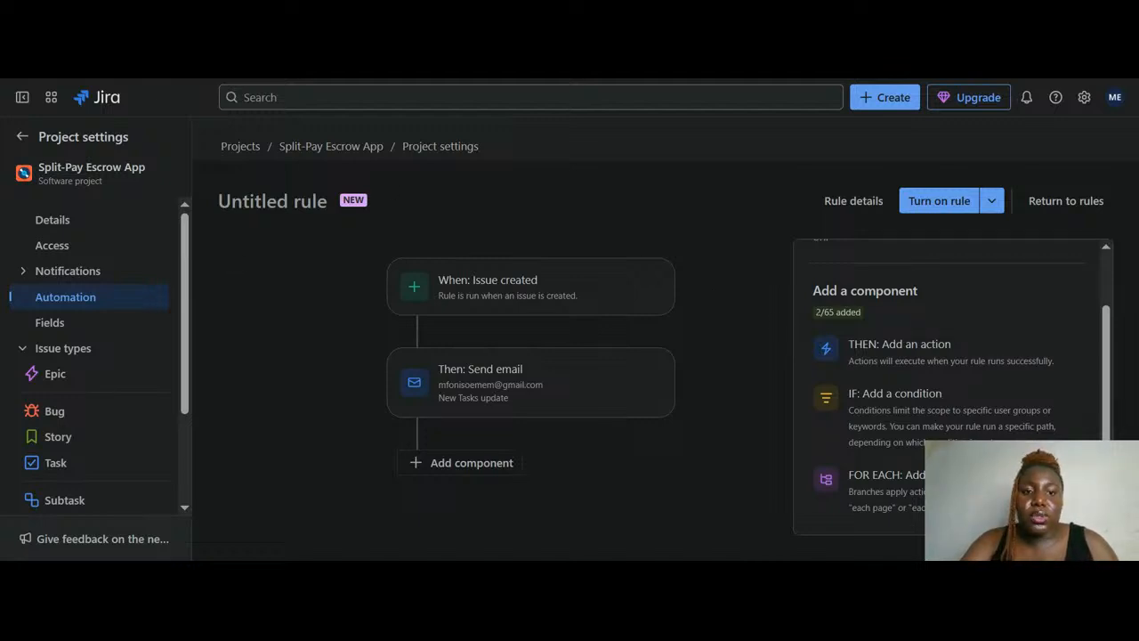
Name the rule 'New Tasks', keep All admins, and turn it on
left_click(945, 203)
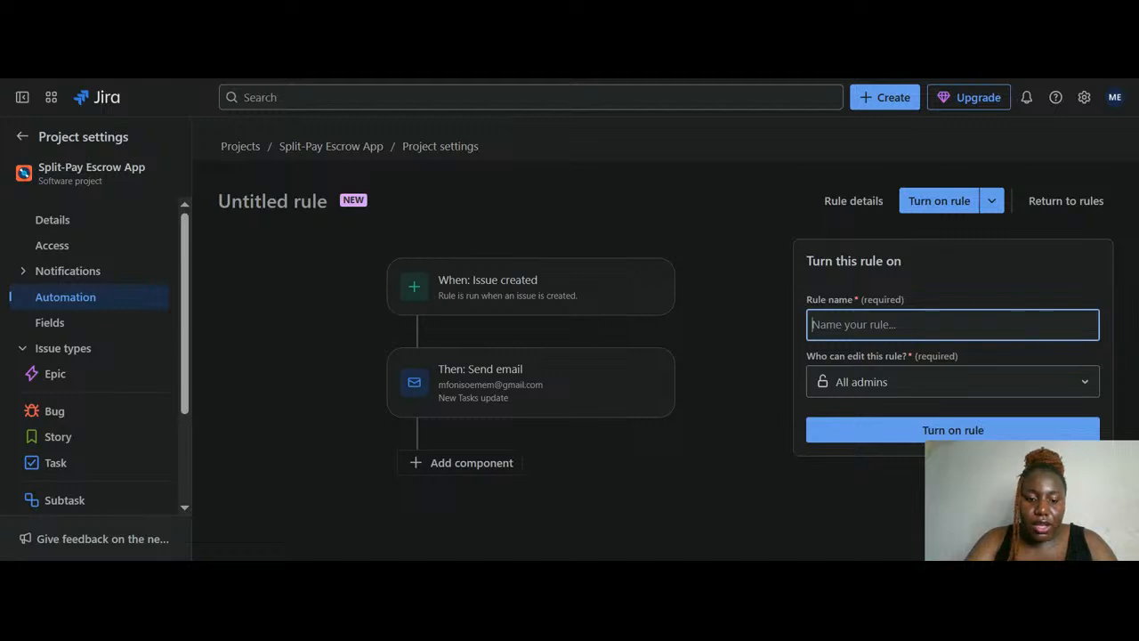
type("NE")
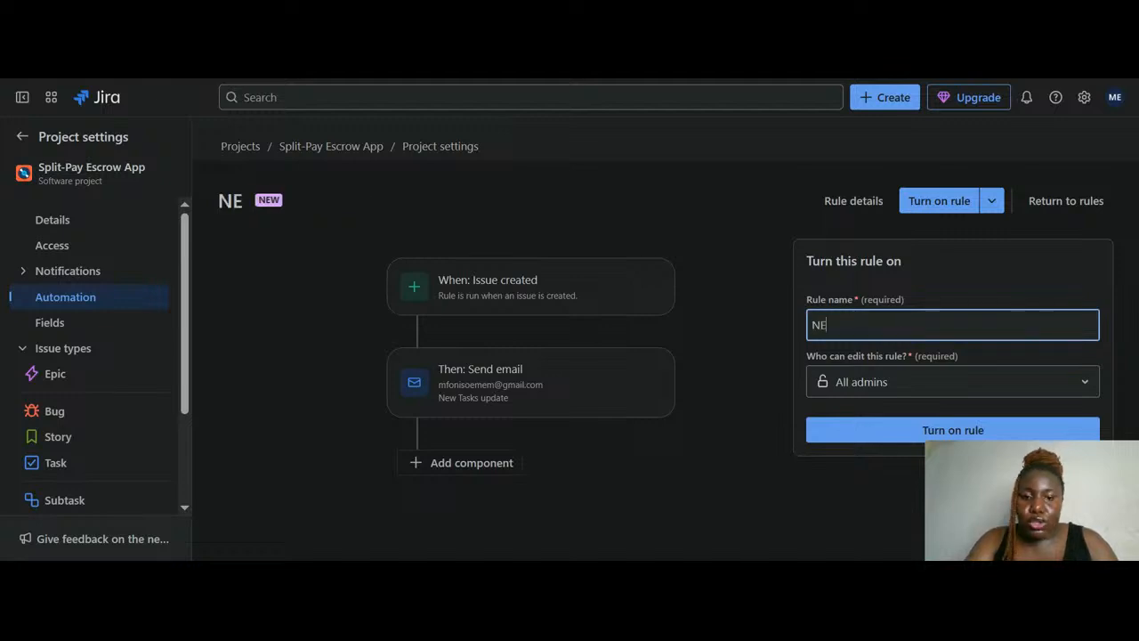
type("W ")
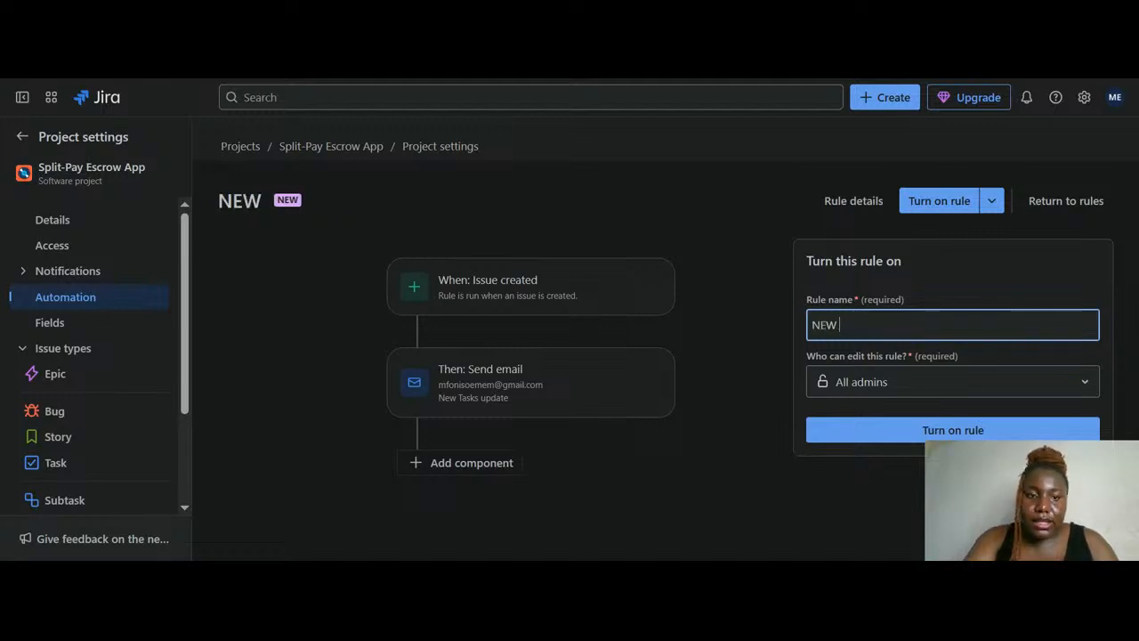
type("TAS")
key("BackSpace")
key("BackSpace")
key("BackSpace")
key("BackSpace")
key("BackSpace")
key("BackSpace")
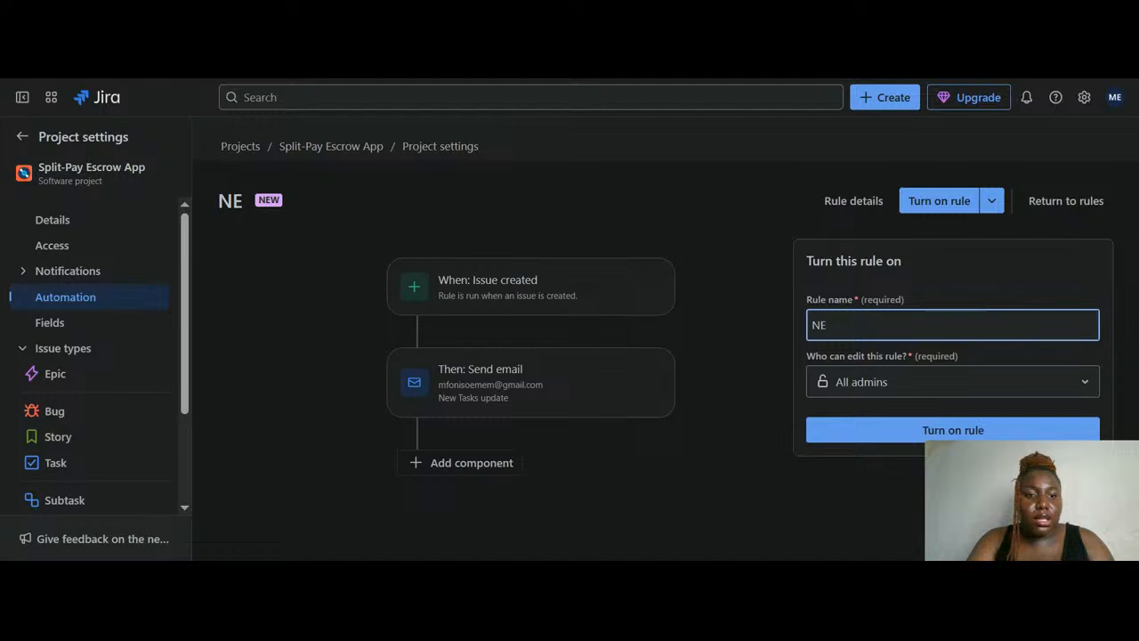
type("E")
key("BackSpace")
type("ew Tas")
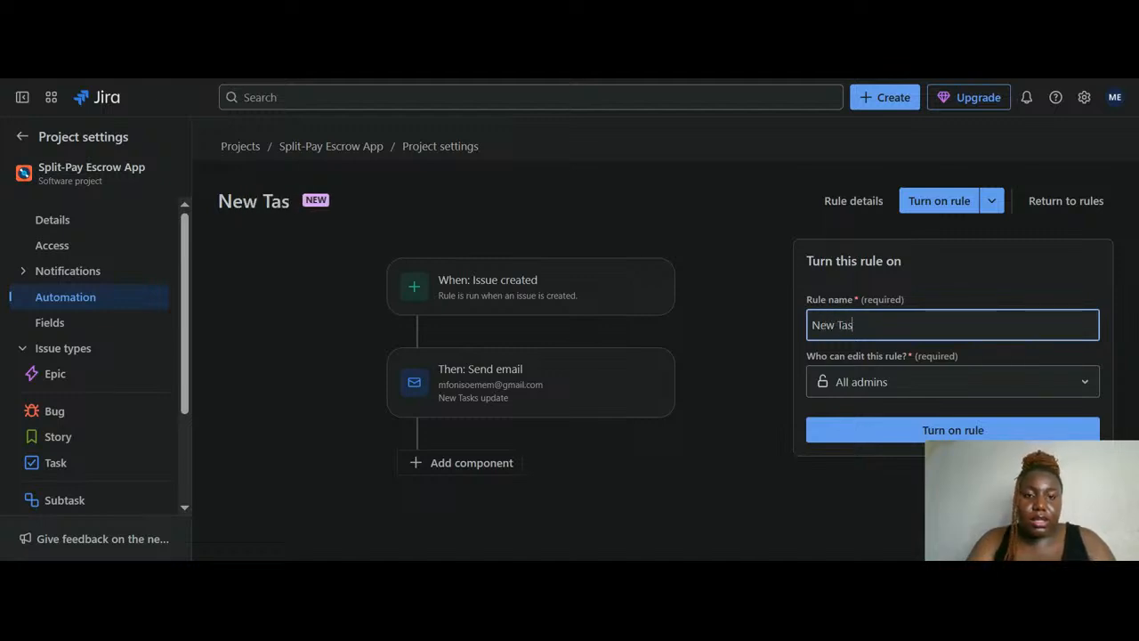
type("ks")
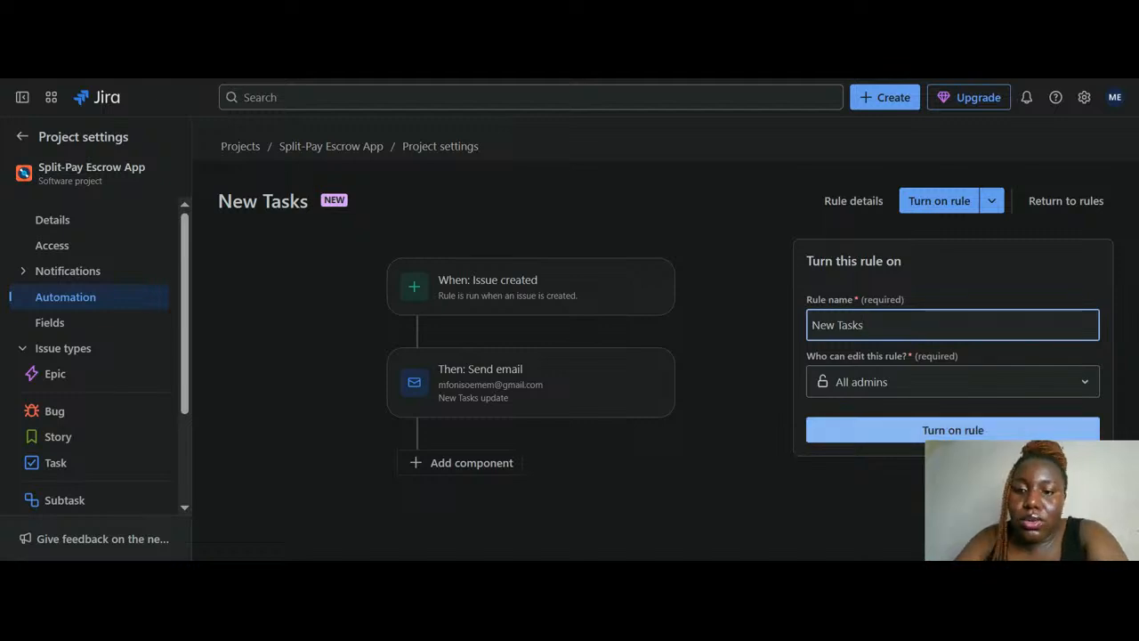
left_click(1030, 434)
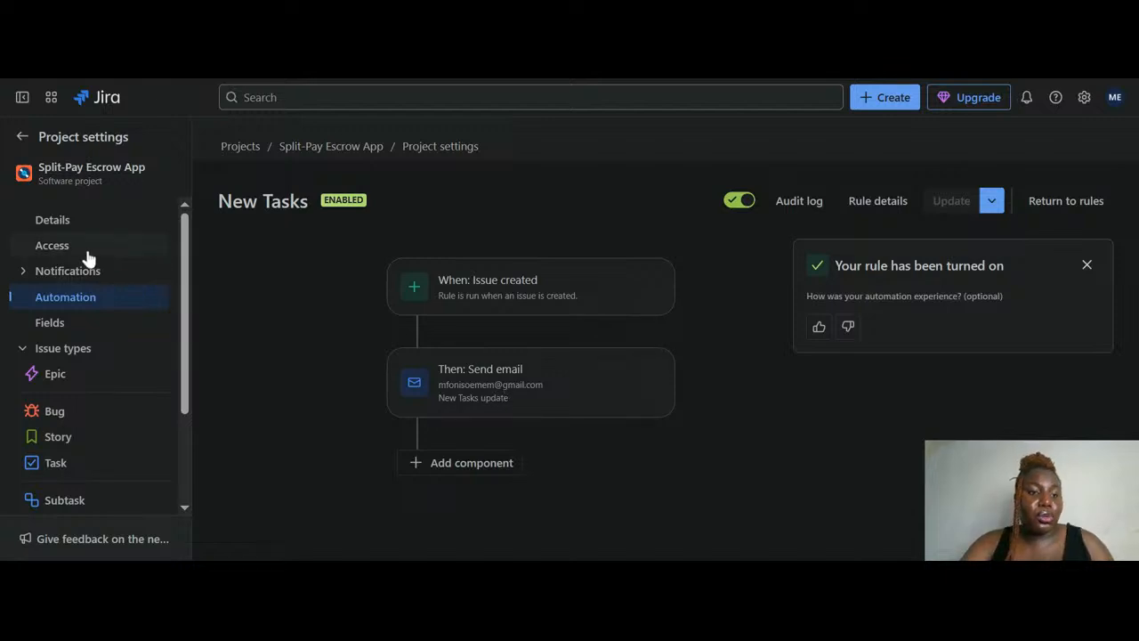
Leave project settings and go back to the Split-Pay Escrow App backlog
left_click(22, 137)
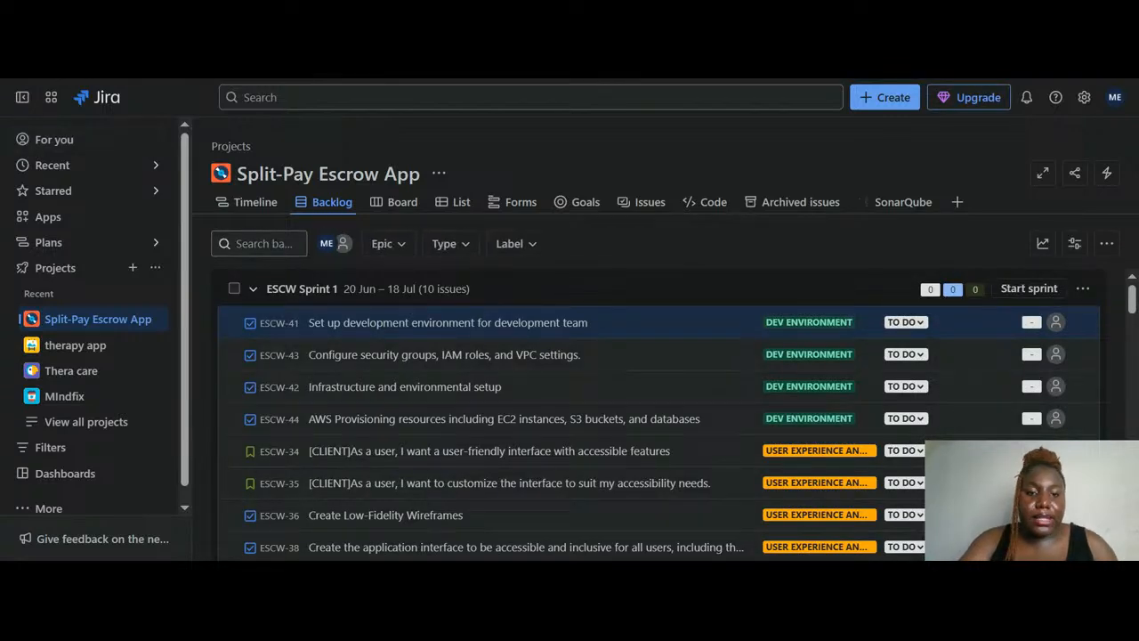
scroll(403, 312, "down", 3)
scroll(404, 311, "down", 1)
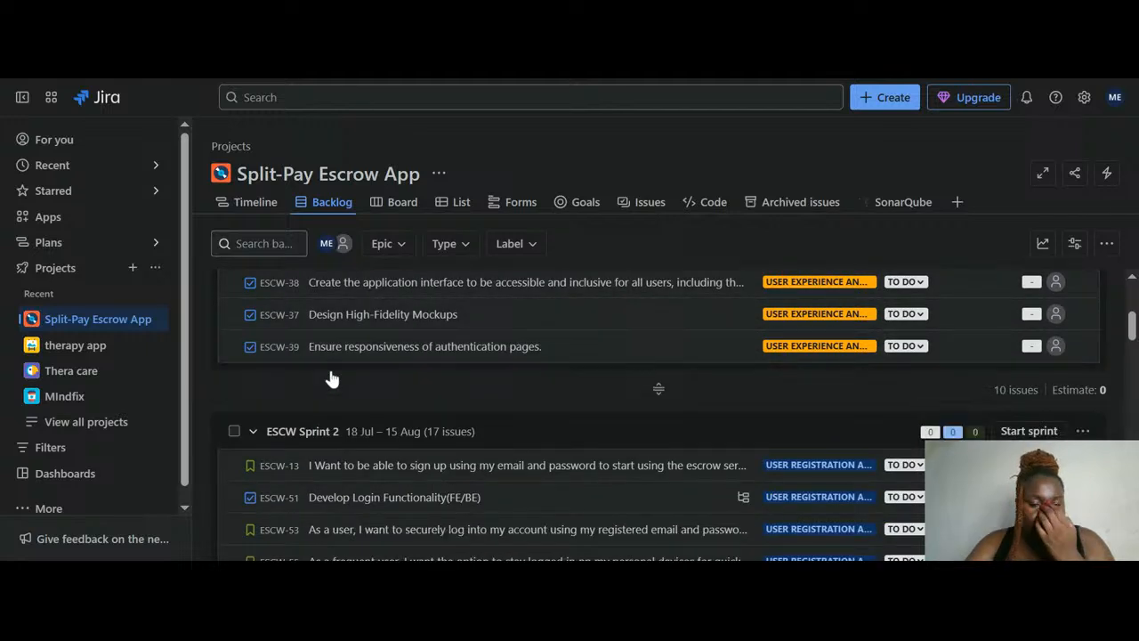
Create a Task in Sprint 1 titled 'I need a new dashboard'
left_click(331, 379)
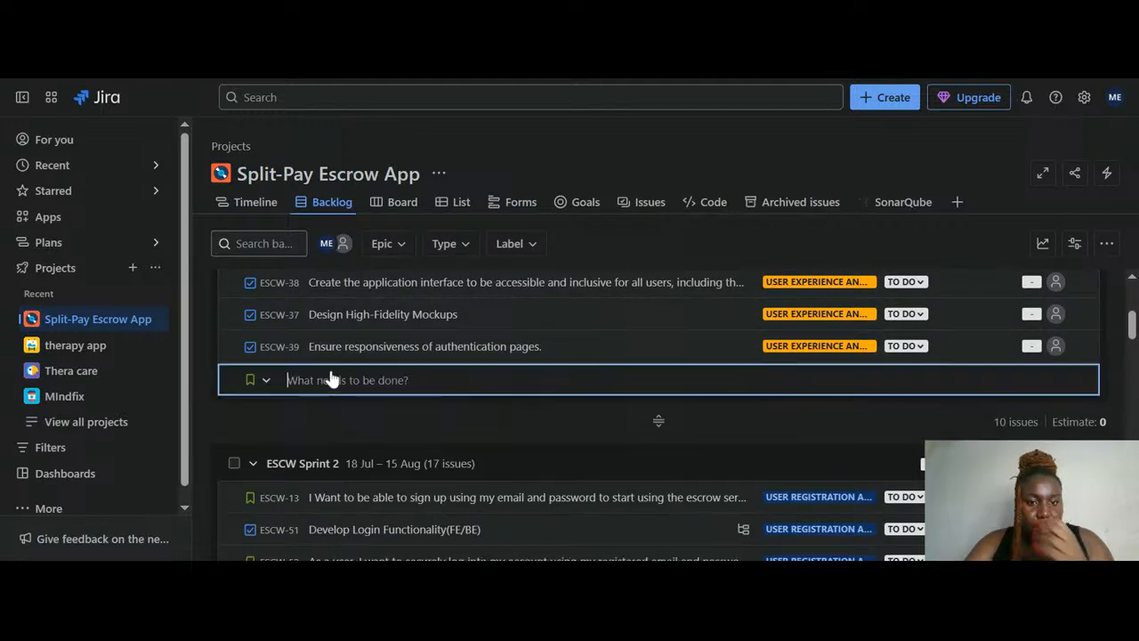
left_click(262, 381)
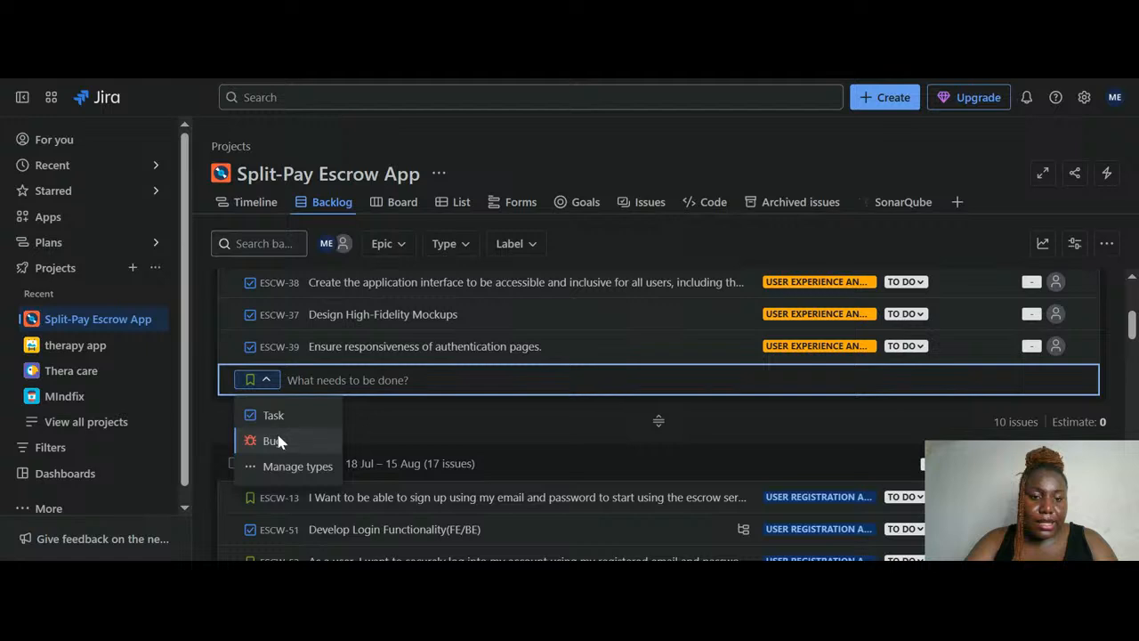
left_click(283, 416)
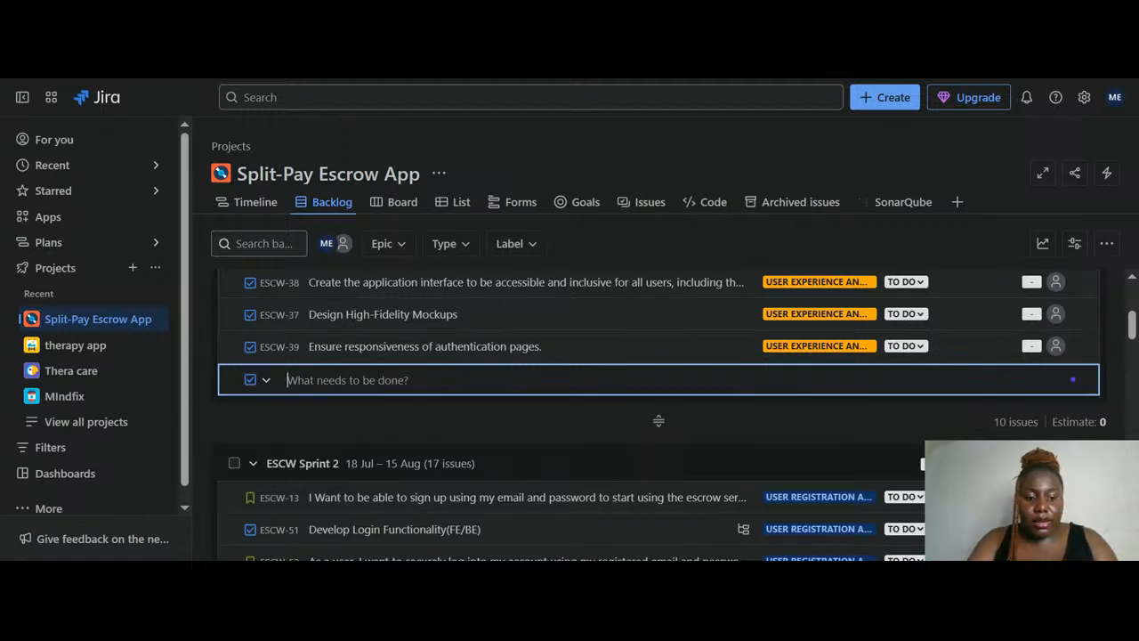
type("I ne")
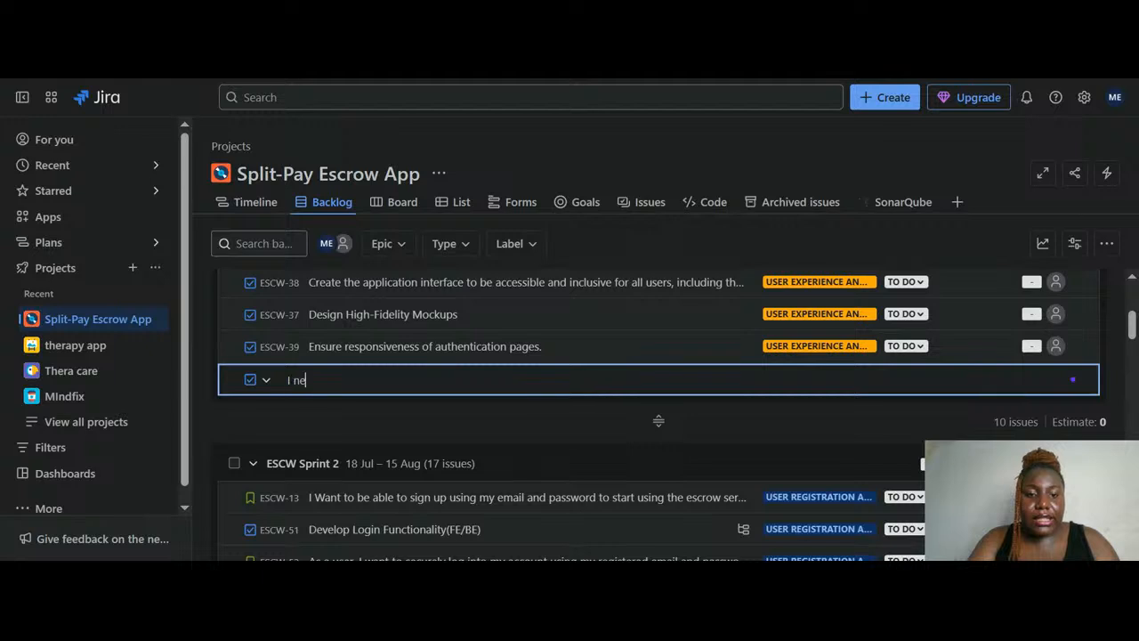
type("ed a n")
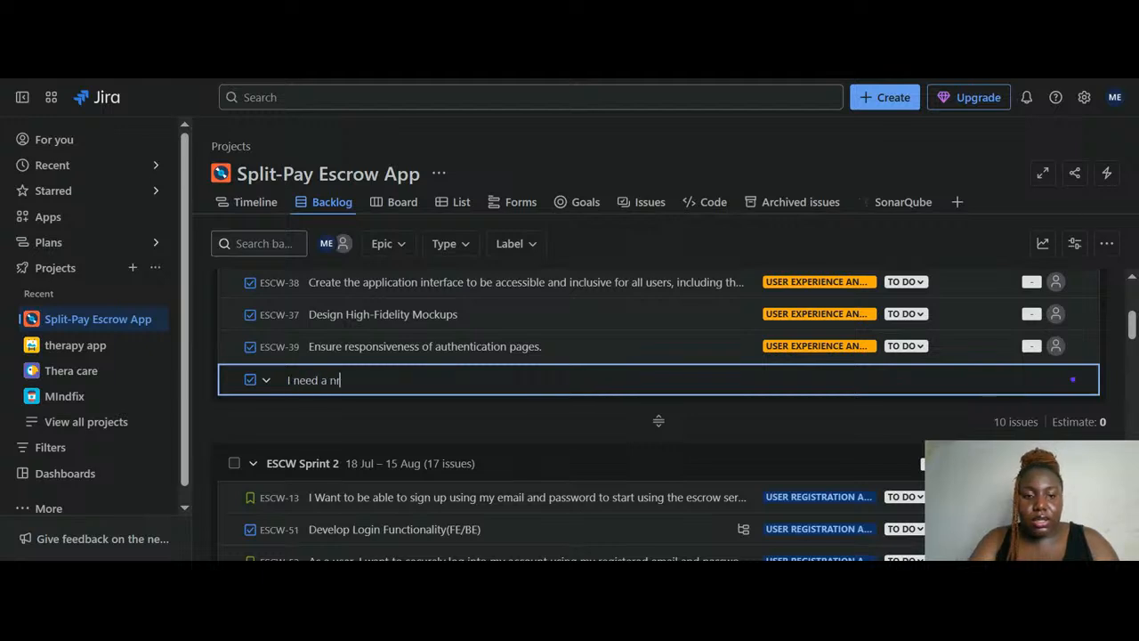
type("ew dashboard")
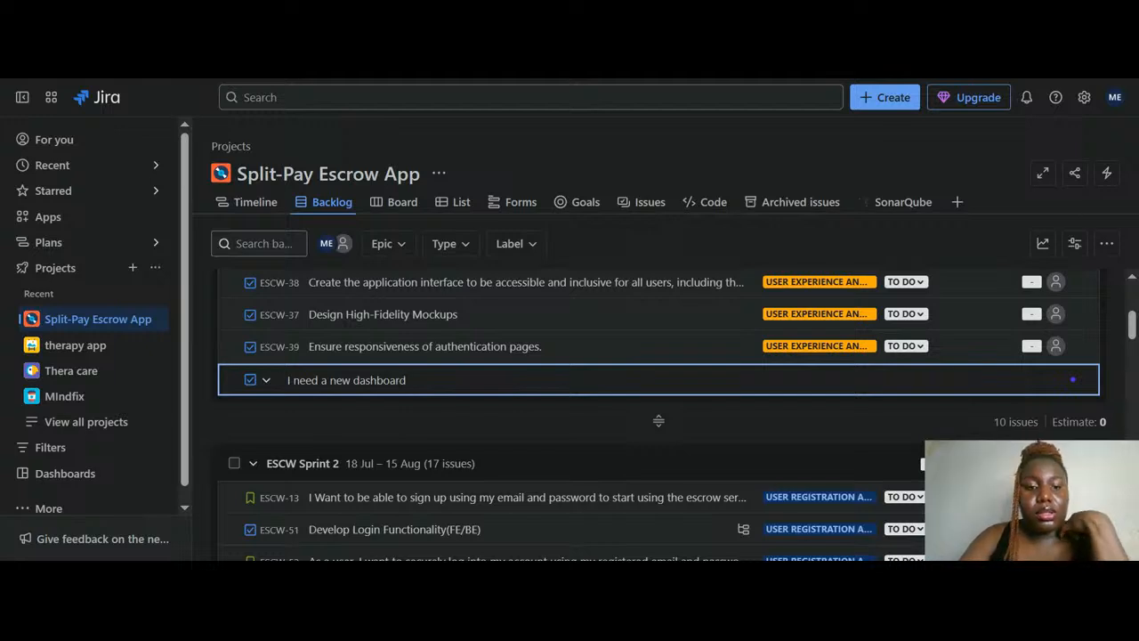
key("Return")
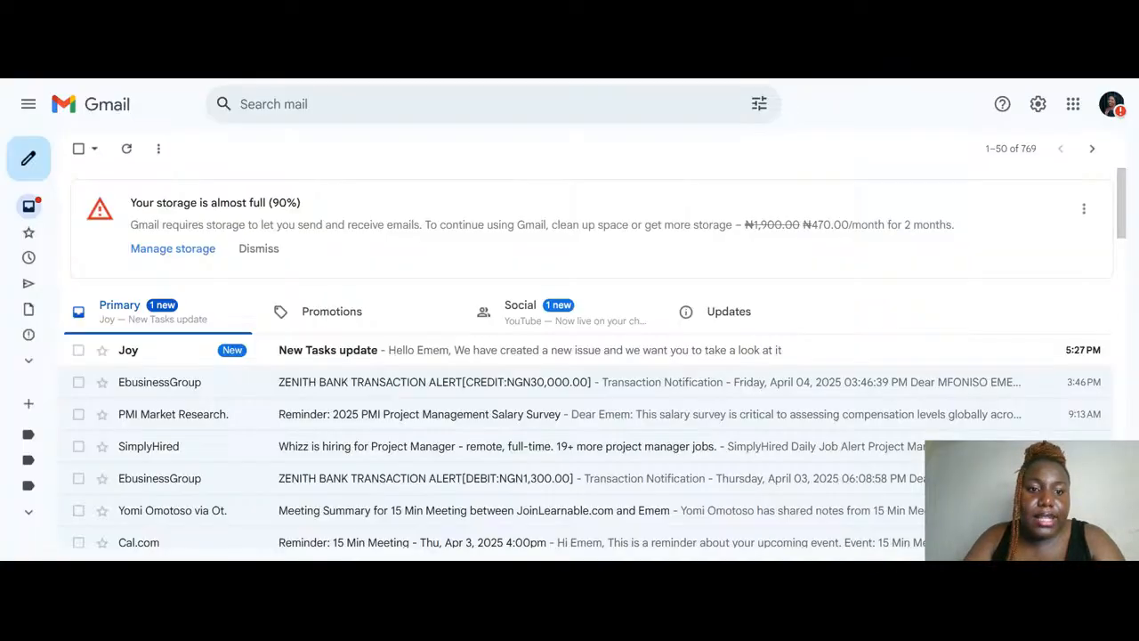
Open the 'New Tasks update' email in Gmail to read it
left_click(438, 361)
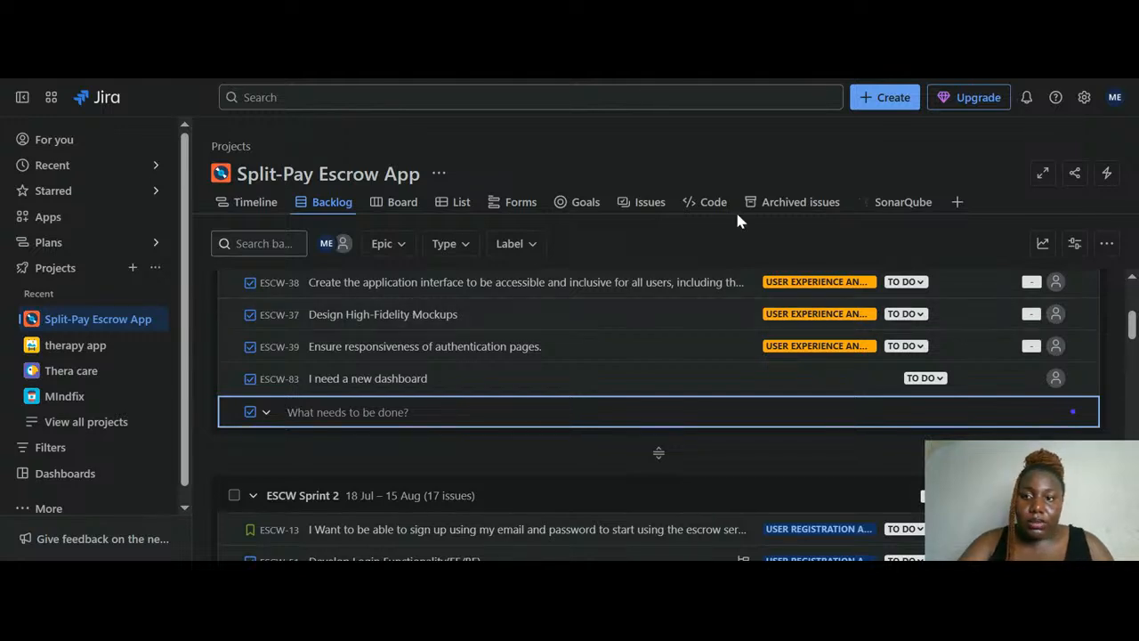
Look through the backlog's sharing options and the recent and starred items menus
left_click(1074, 173)
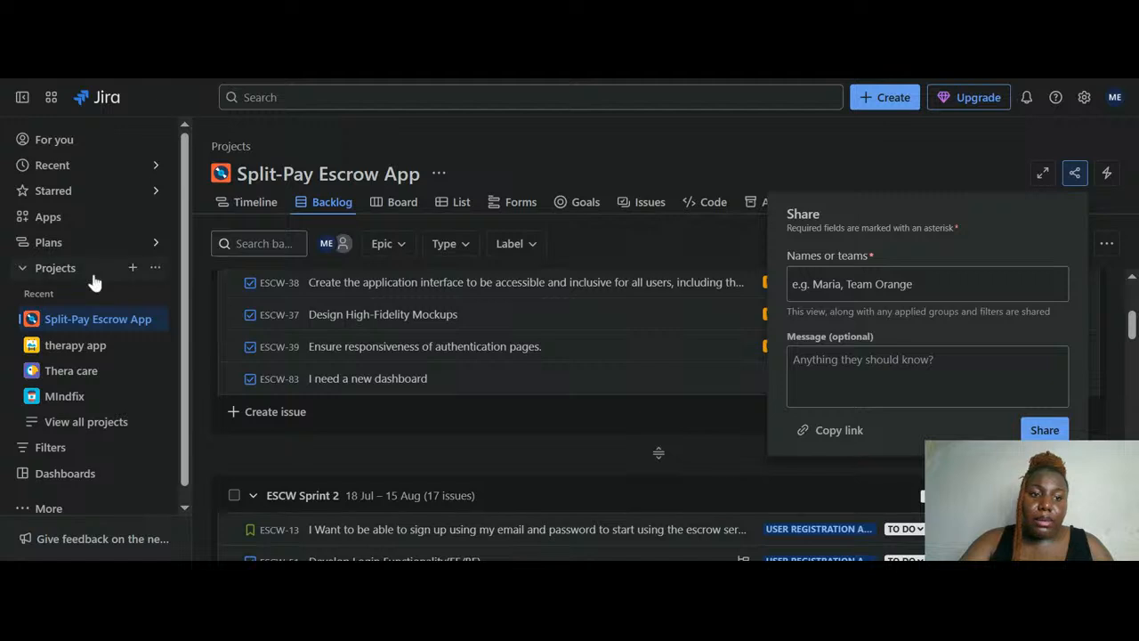
scroll(93, 282, "down", 1)
left_click(36, 253)
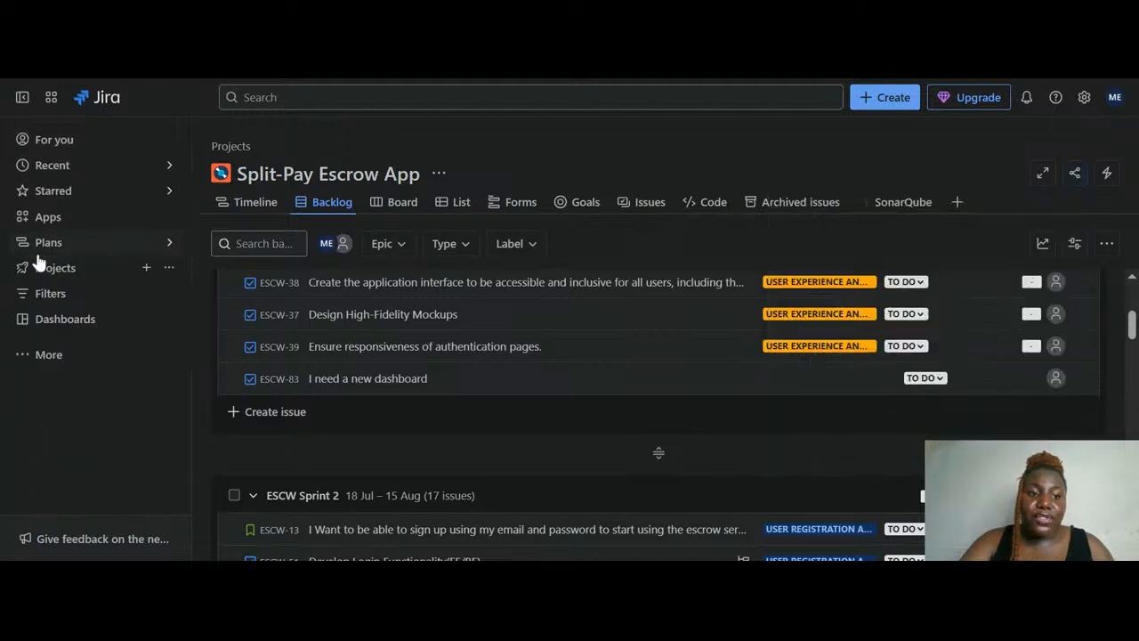
left_click(165, 172)
scroll(332, 345, "down", 3)
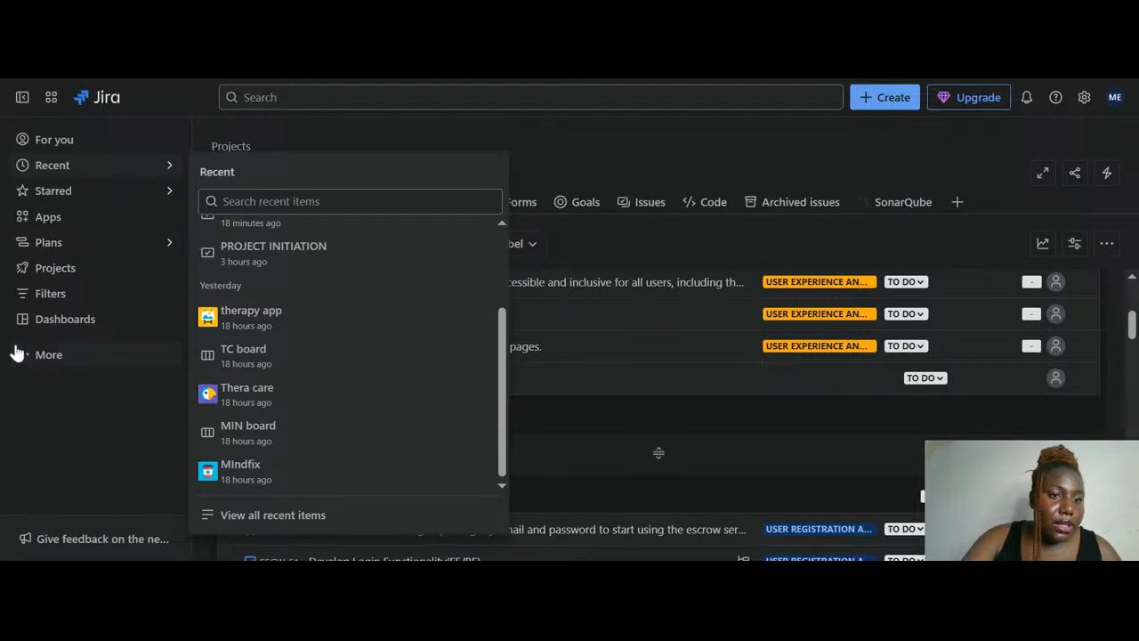
left_click(171, 194)
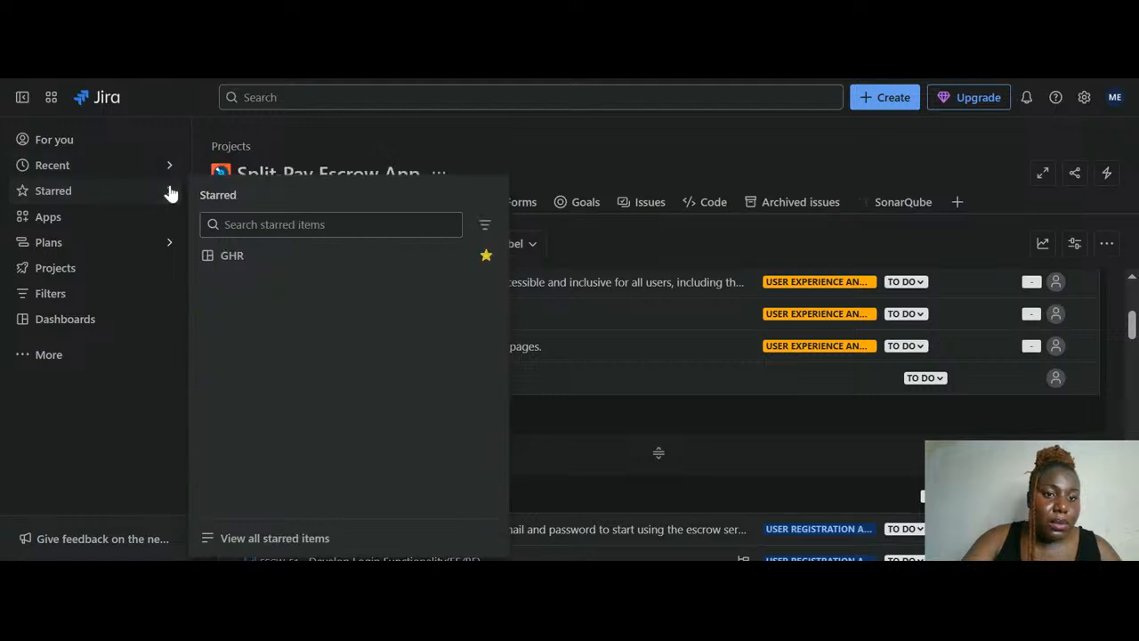
Dismiss the advanced planning offer and create a new rule from the project's Automation menu
left_click(171, 247)
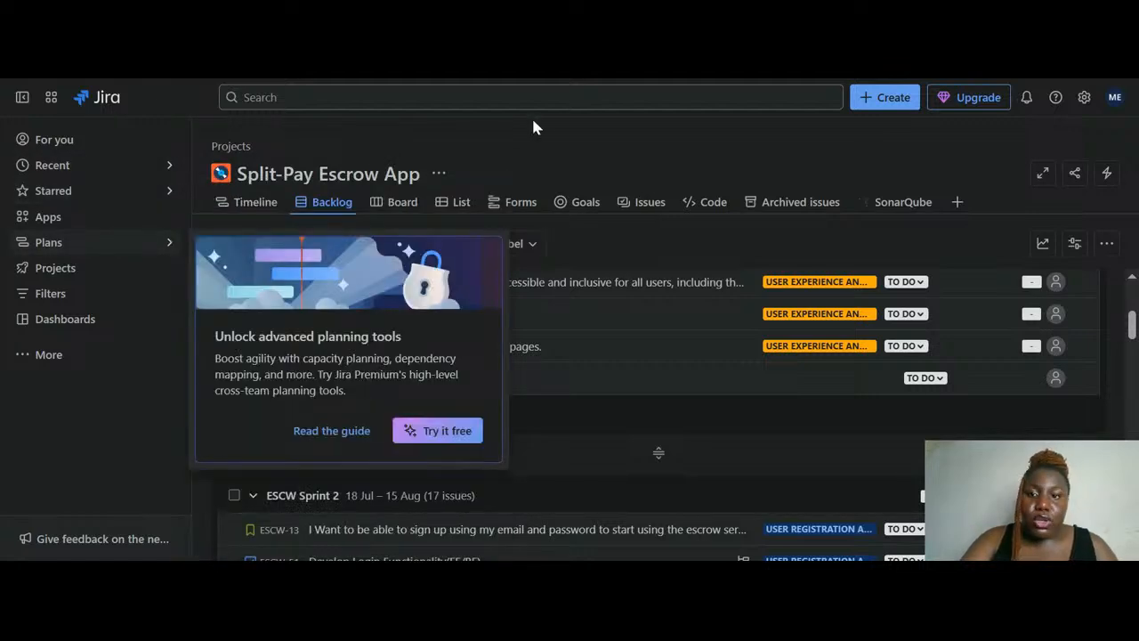
left_click(545, 153)
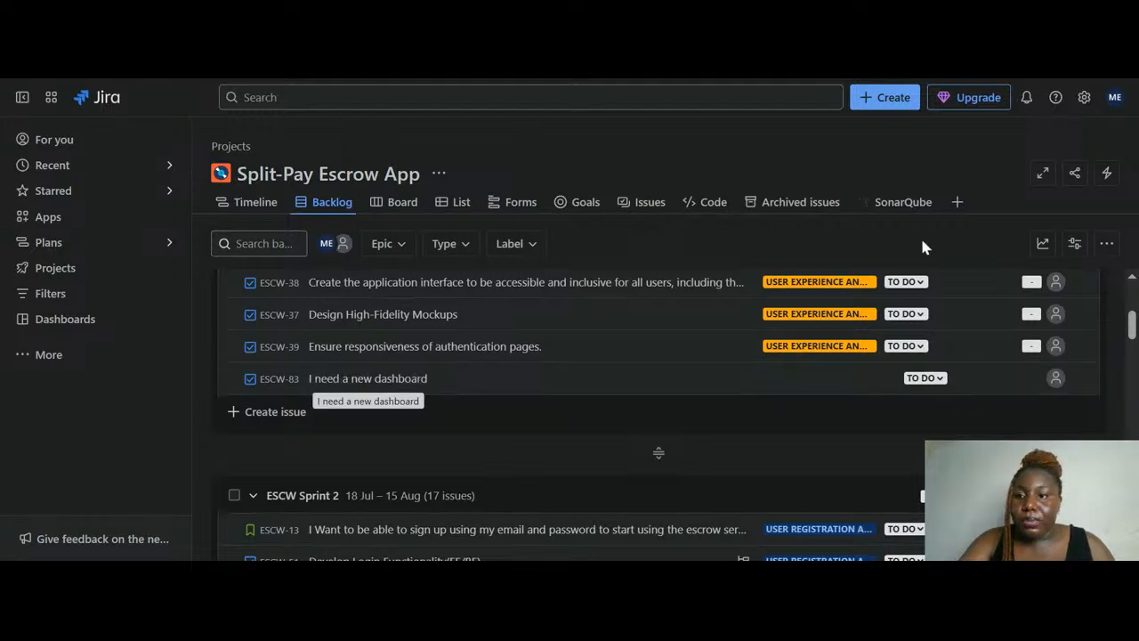
left_click(1104, 175)
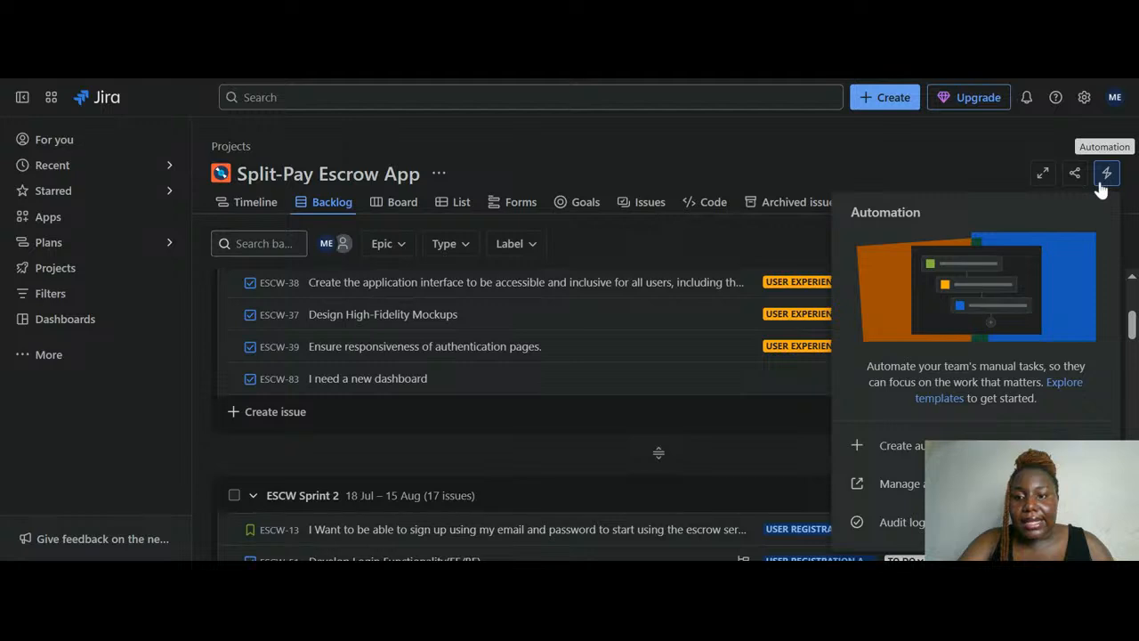
left_click(932, 442)
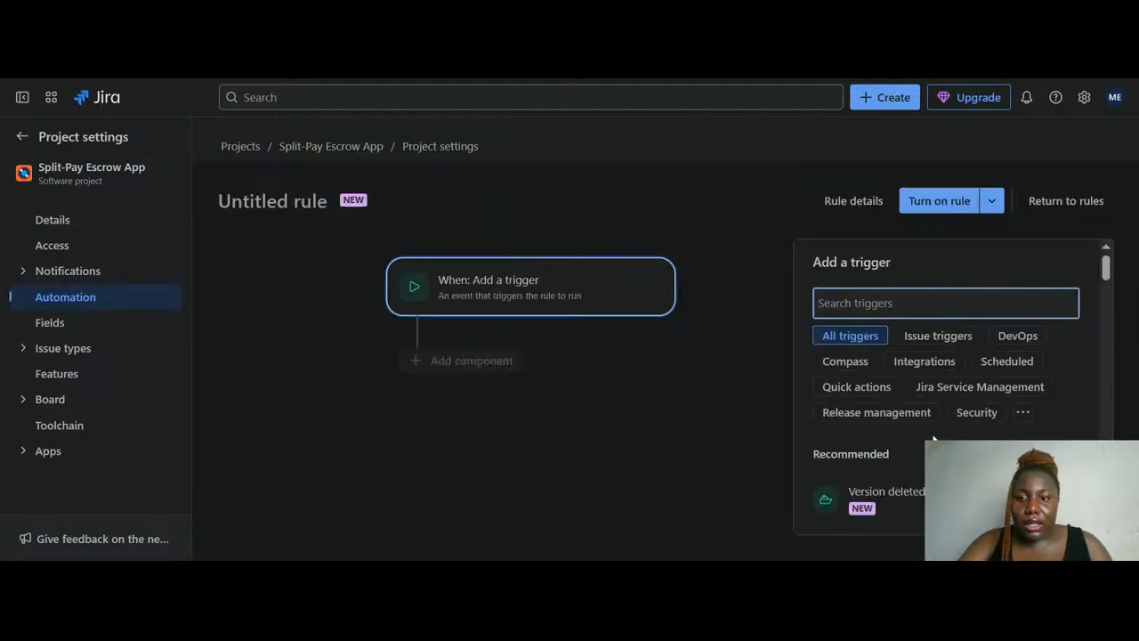
Filter the Add a trigger panel by Integrations, then by DevOps
scroll(894, 342, "down", 1)
left_click(917, 343)
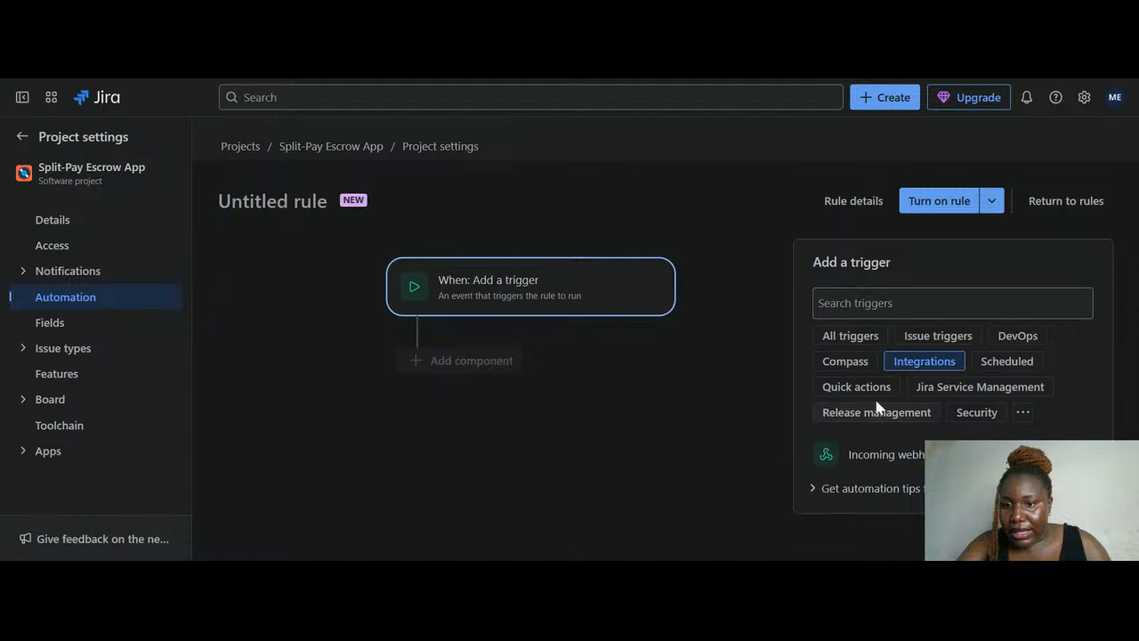
left_click(1016, 338)
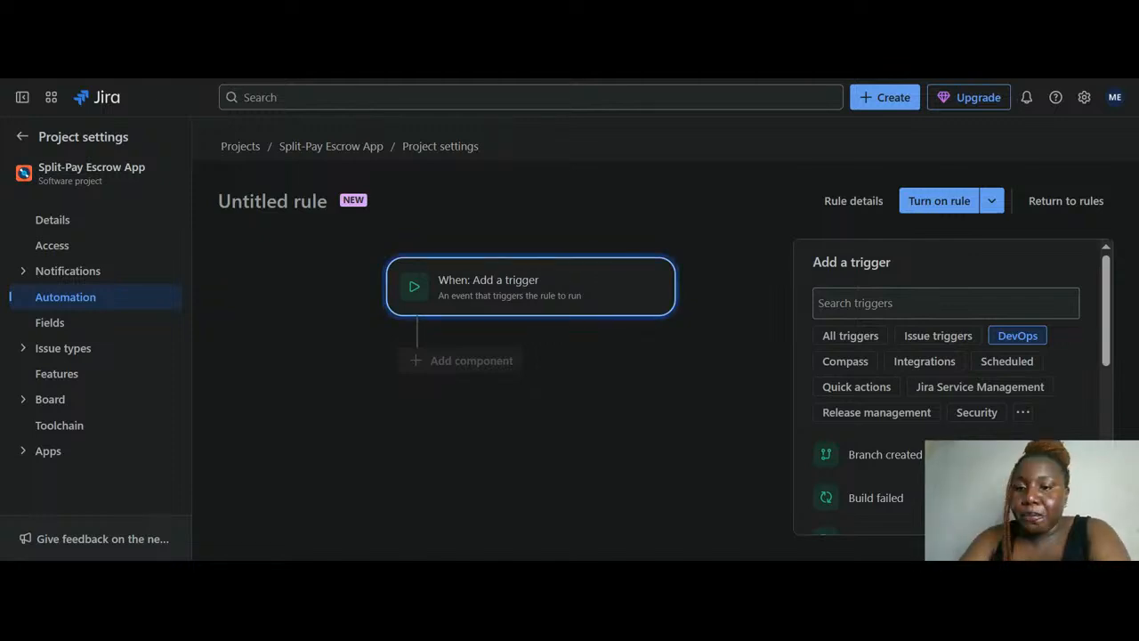
Scroll through the DevOps triggers, from Branch created to Build successful and Commit created
scroll(890, 452, "down", 1)
scroll(889, 452, "down", 1)
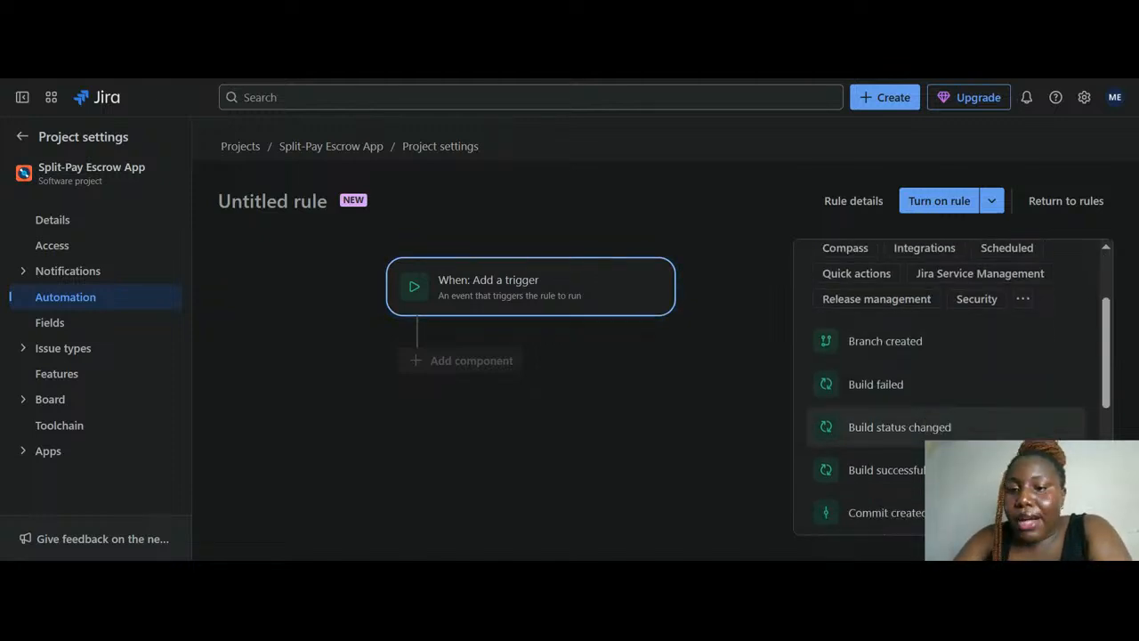
scroll(889, 445, "down", 1)
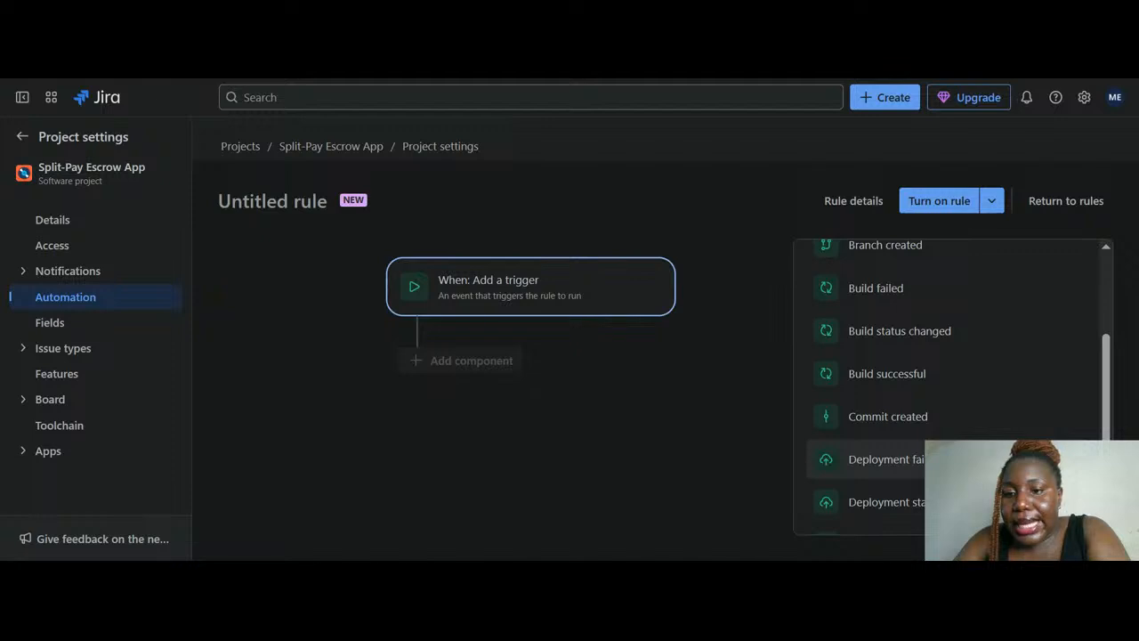
scroll(890, 445, "up", 1)
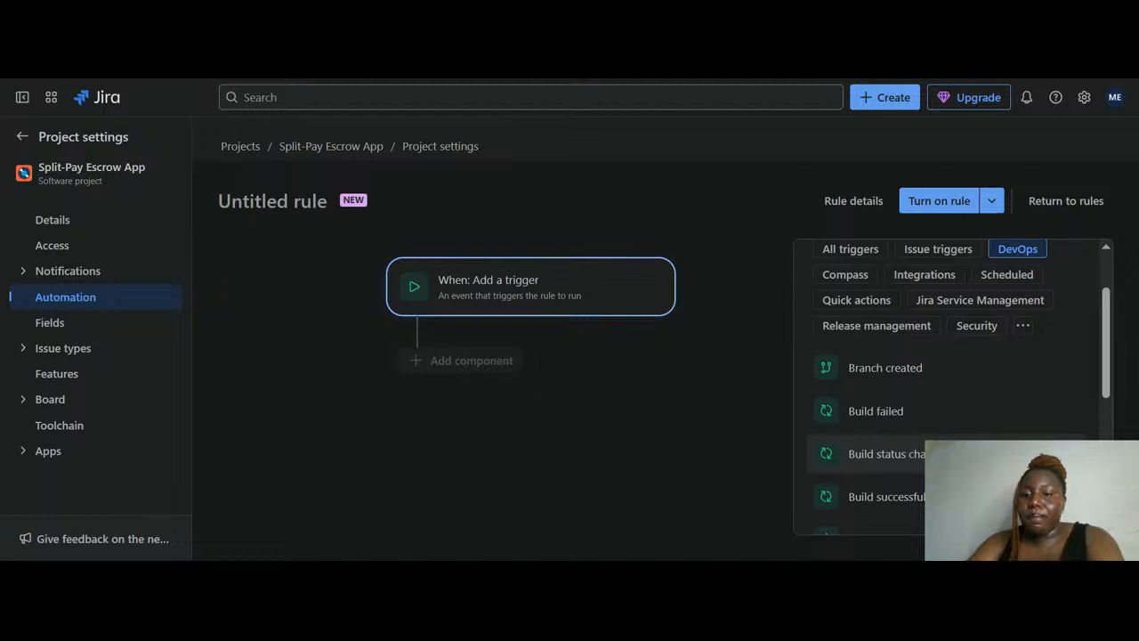
scroll(947, 391, "down", 1)
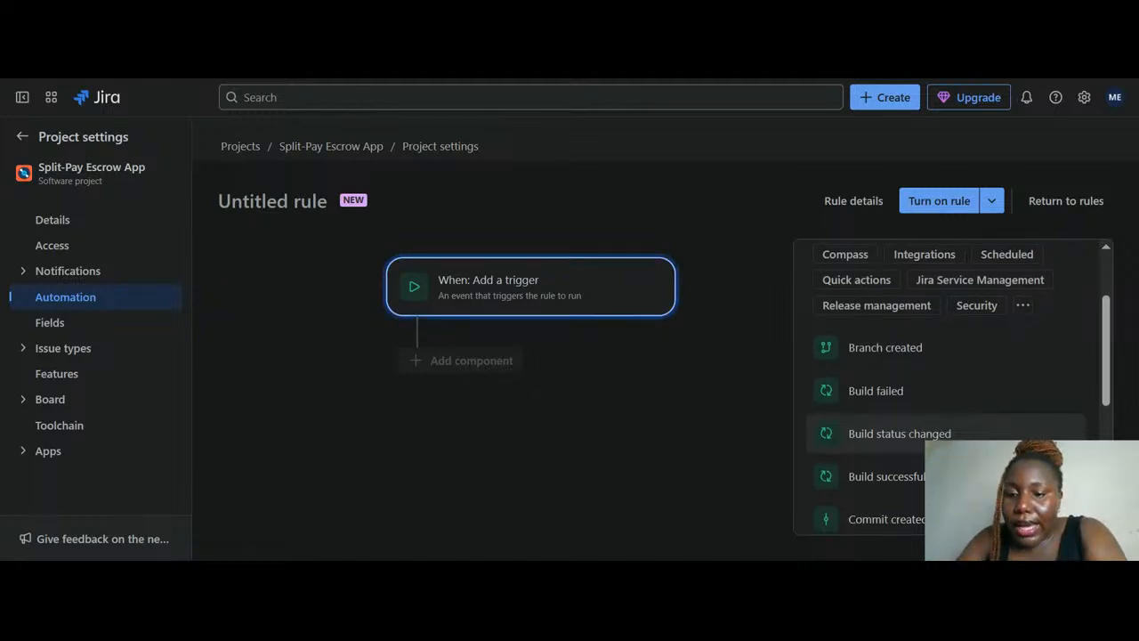
scroll(947, 434, "up", 2)
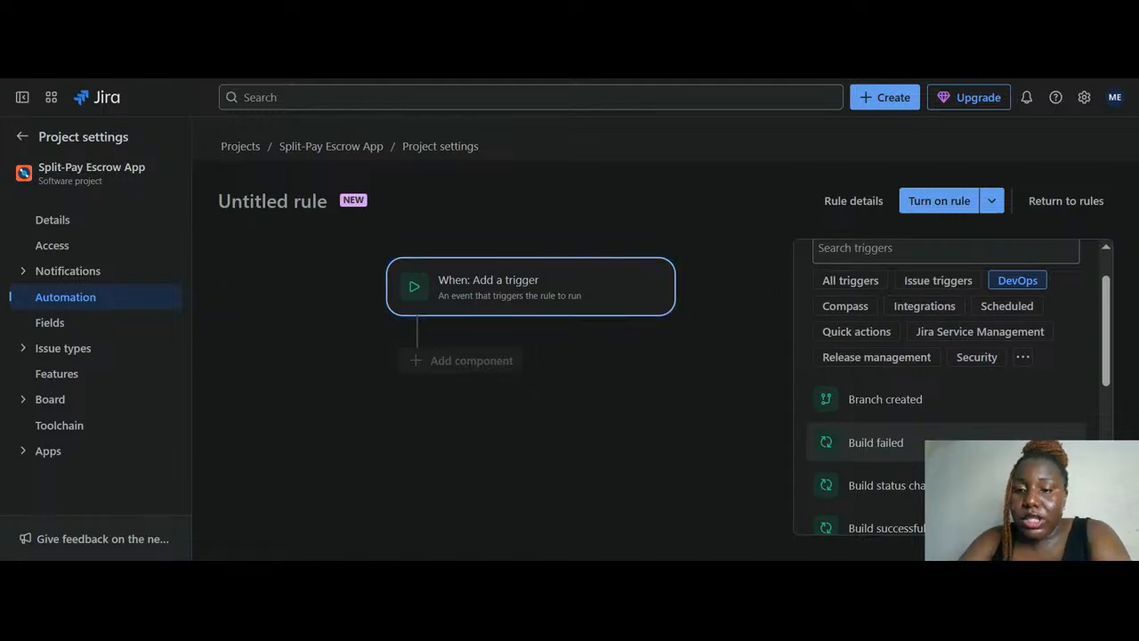
scroll(855, 400, "up", 1)
scroll(868, 408, "down", 1)
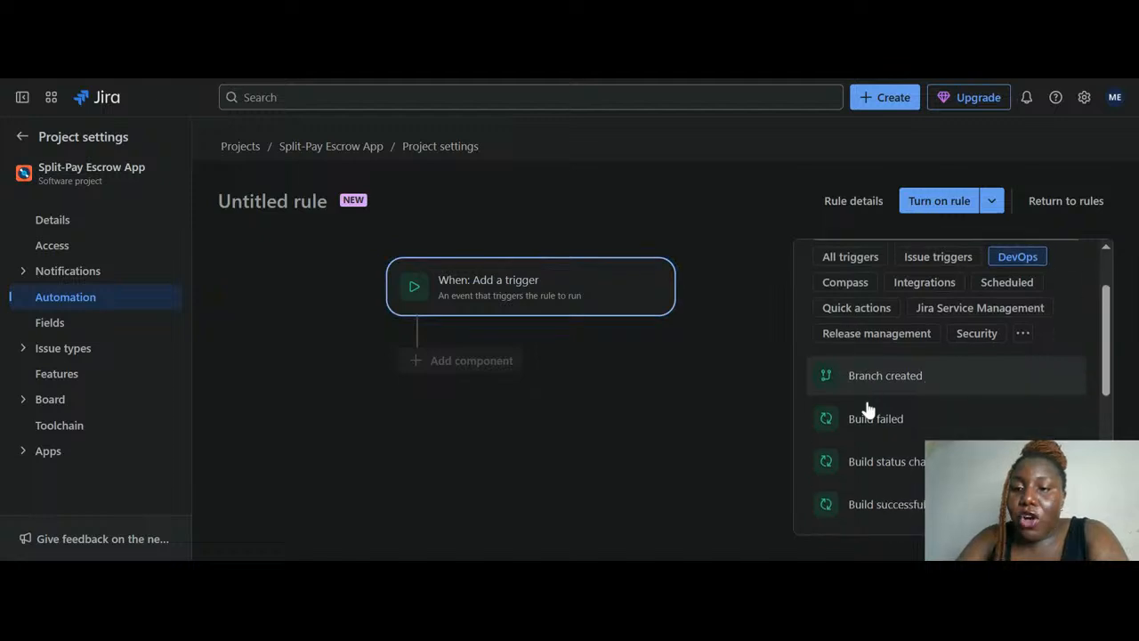
Set Branch created as the trigger and add a THEN action step
left_click(914, 353)
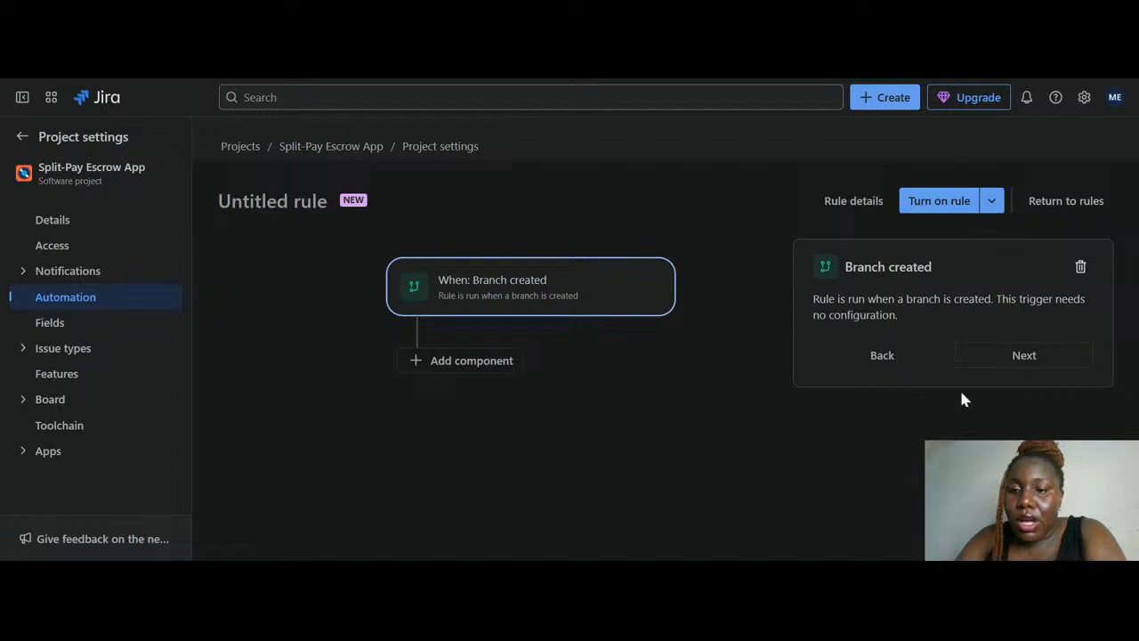
left_click(1067, 369)
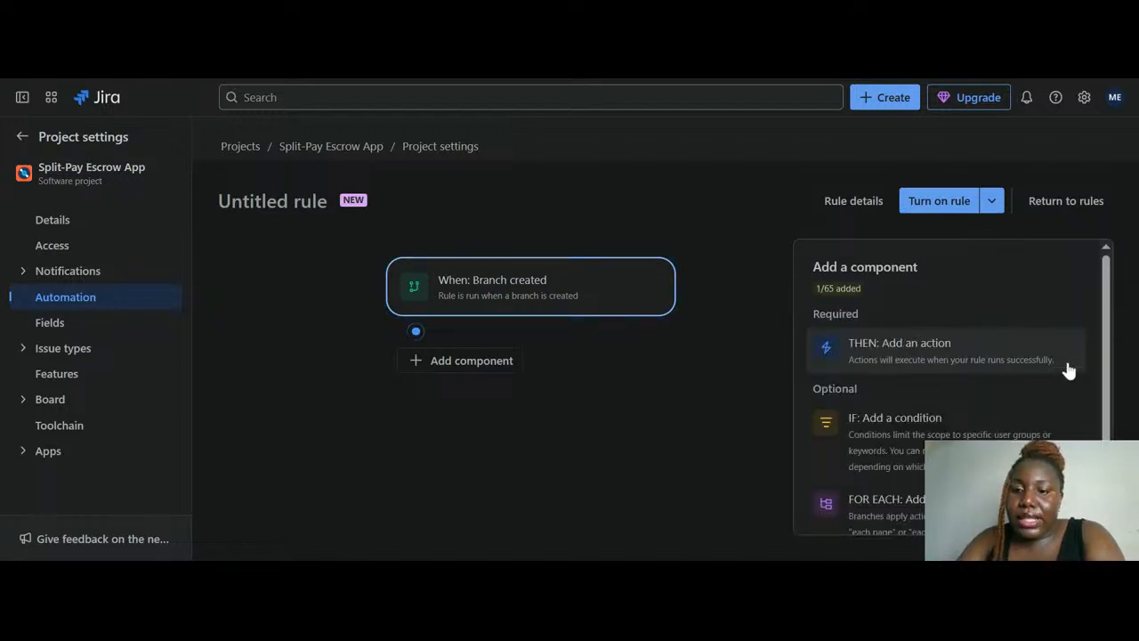
left_click(1006, 356)
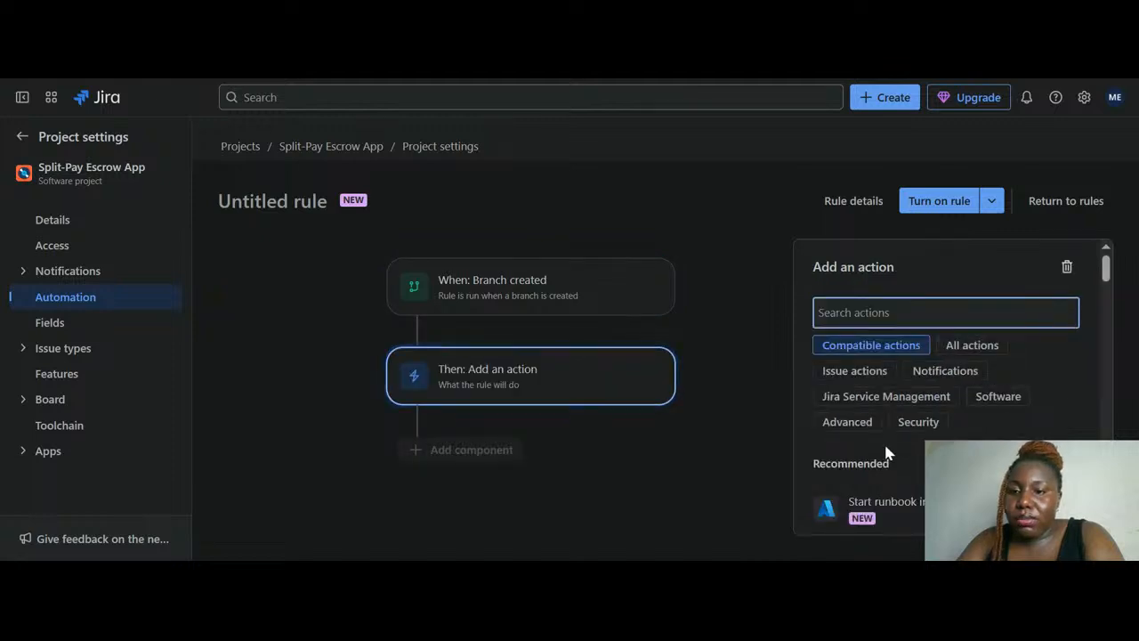
Filter to Issue actions and scroll down the list to Transition issue
left_click(863, 372)
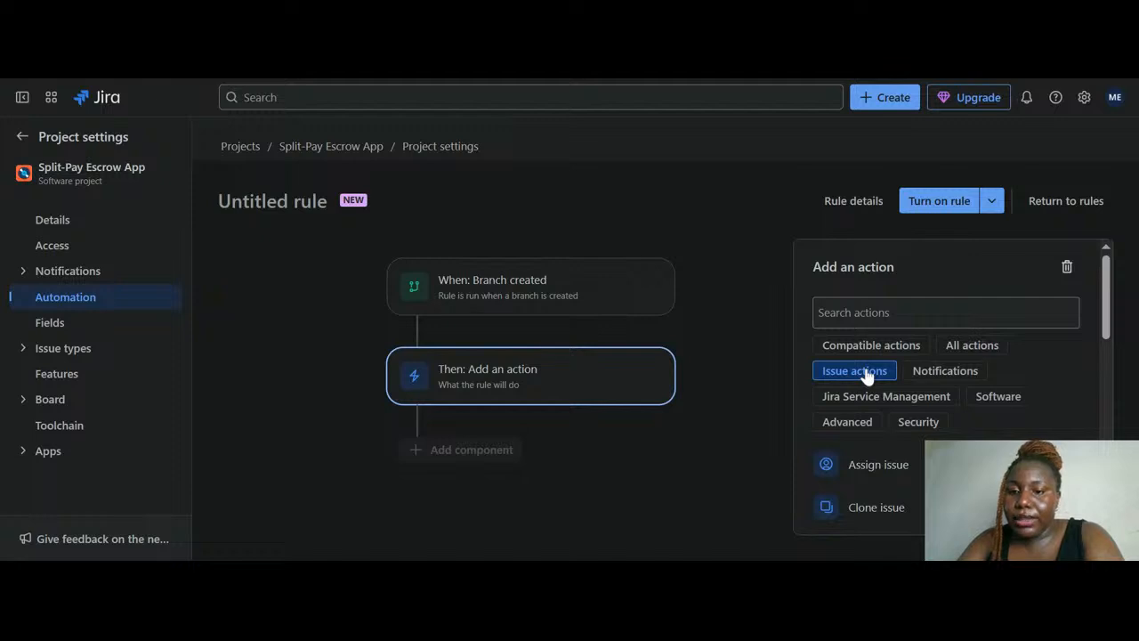
scroll(952, 382, "down", 2)
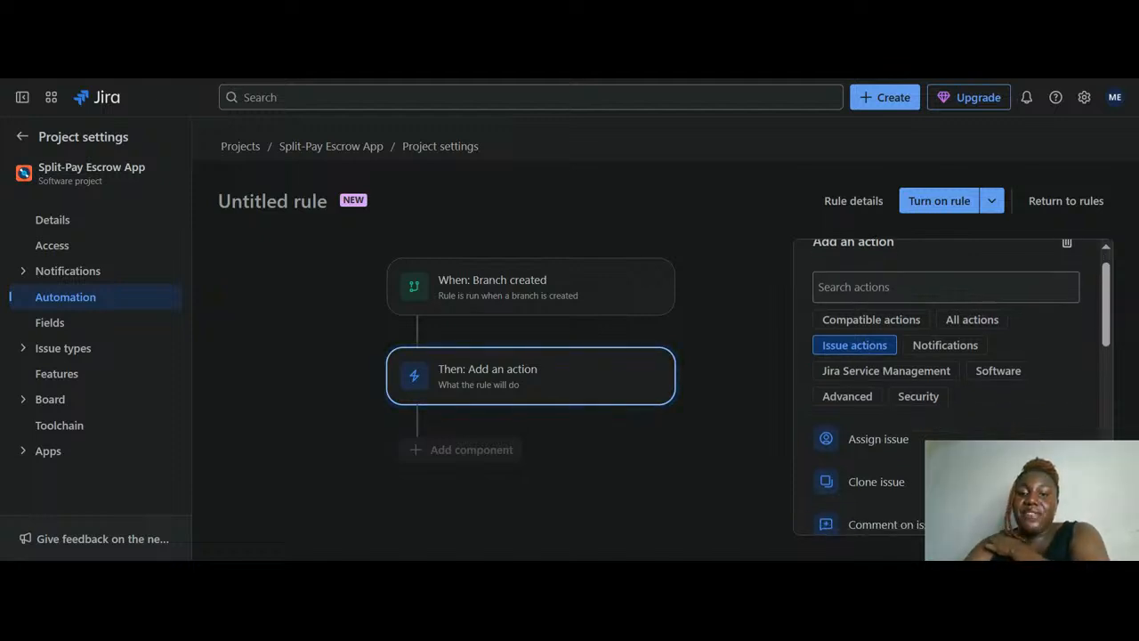
scroll(946, 374, "down", 2)
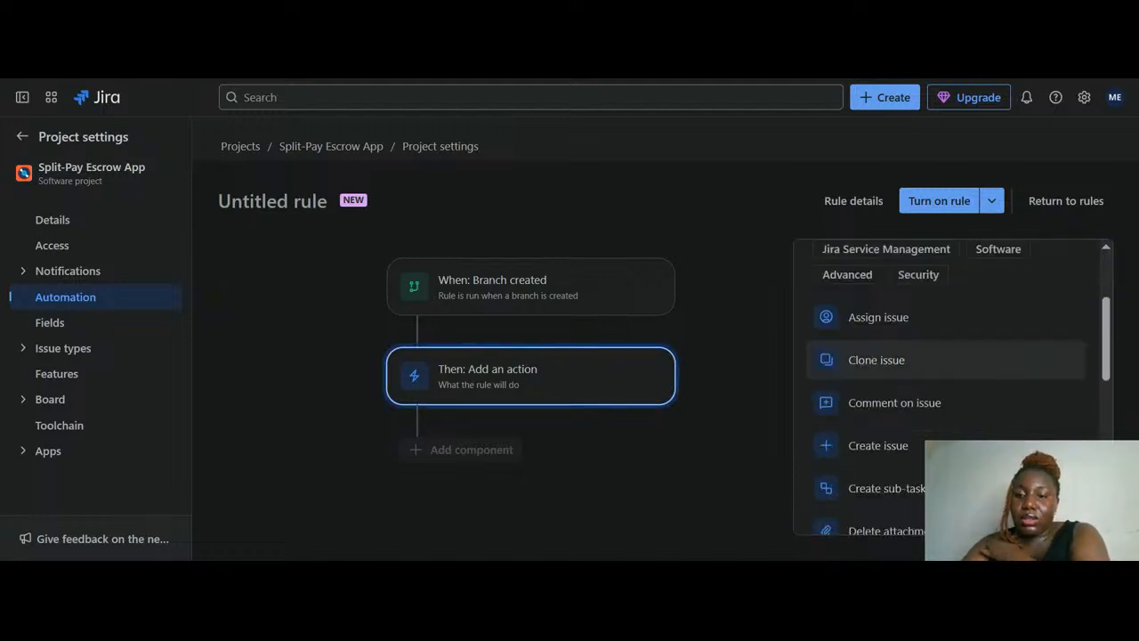
scroll(946, 374, "down", 4)
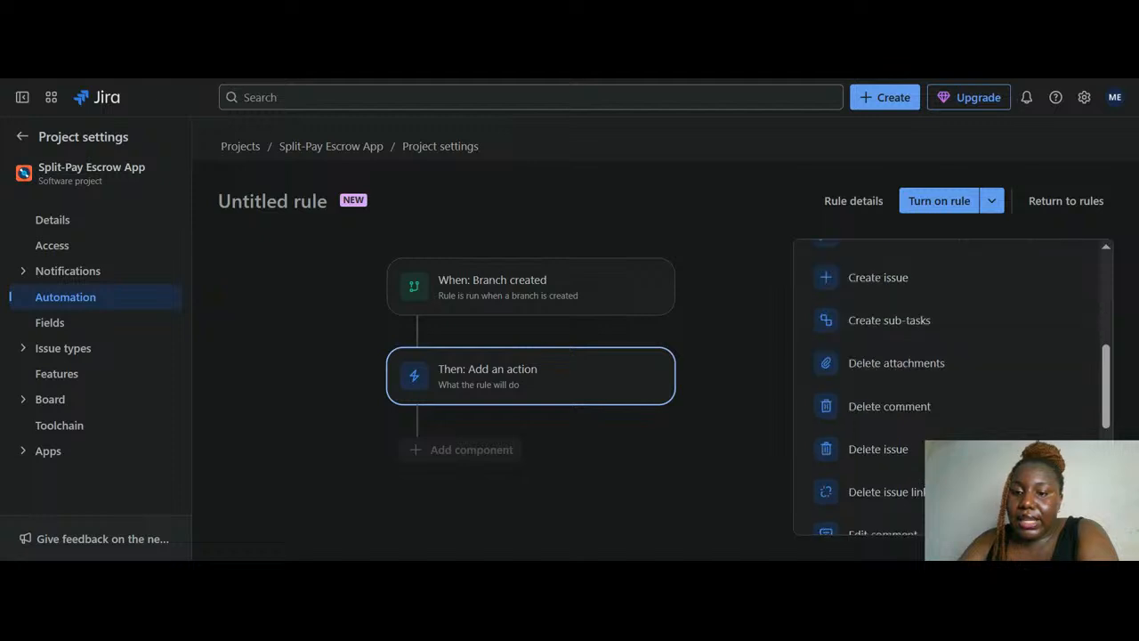
scroll(946, 374, "down", 2)
scroll(946, 374, "up", 10)
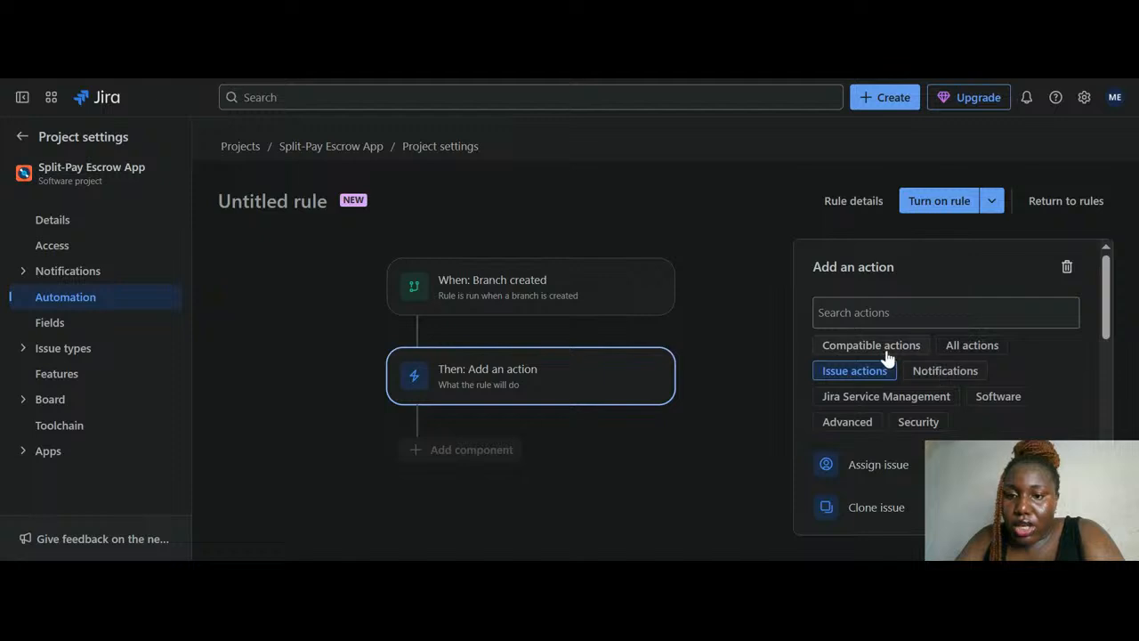
scroll(859, 380, "down", 2)
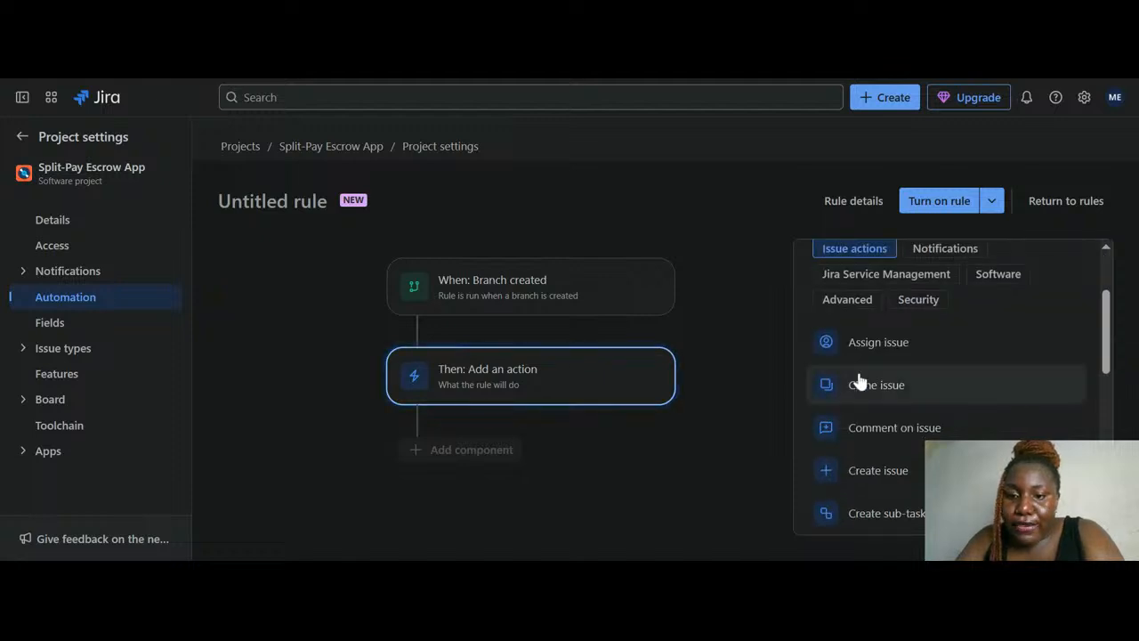
scroll(844, 478, "down", 1)
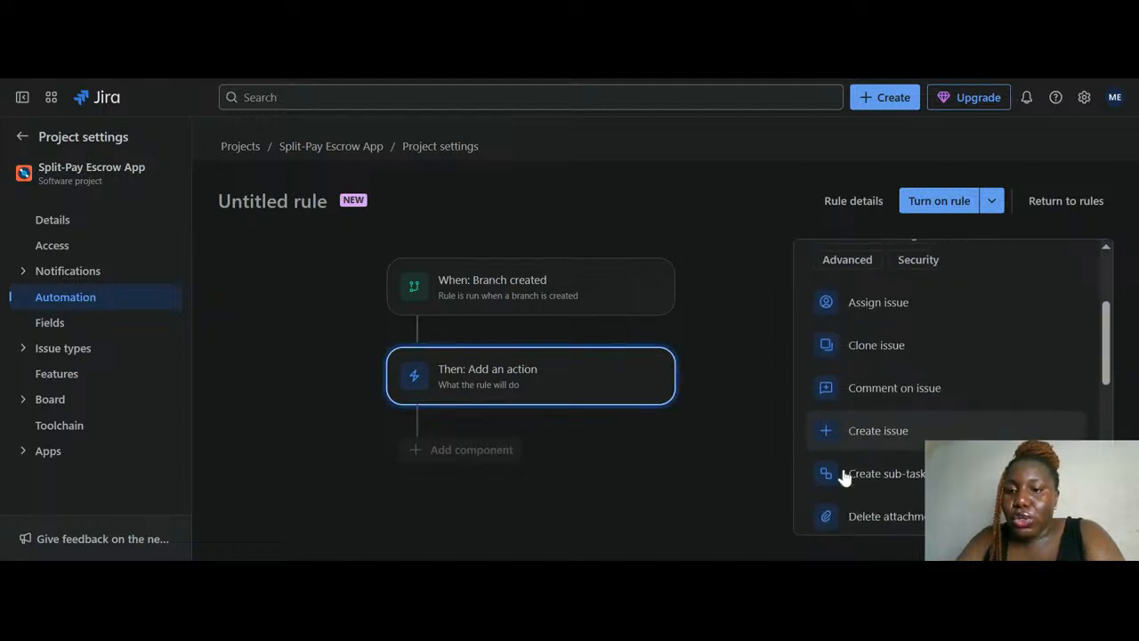
scroll(860, 406, "down", 3)
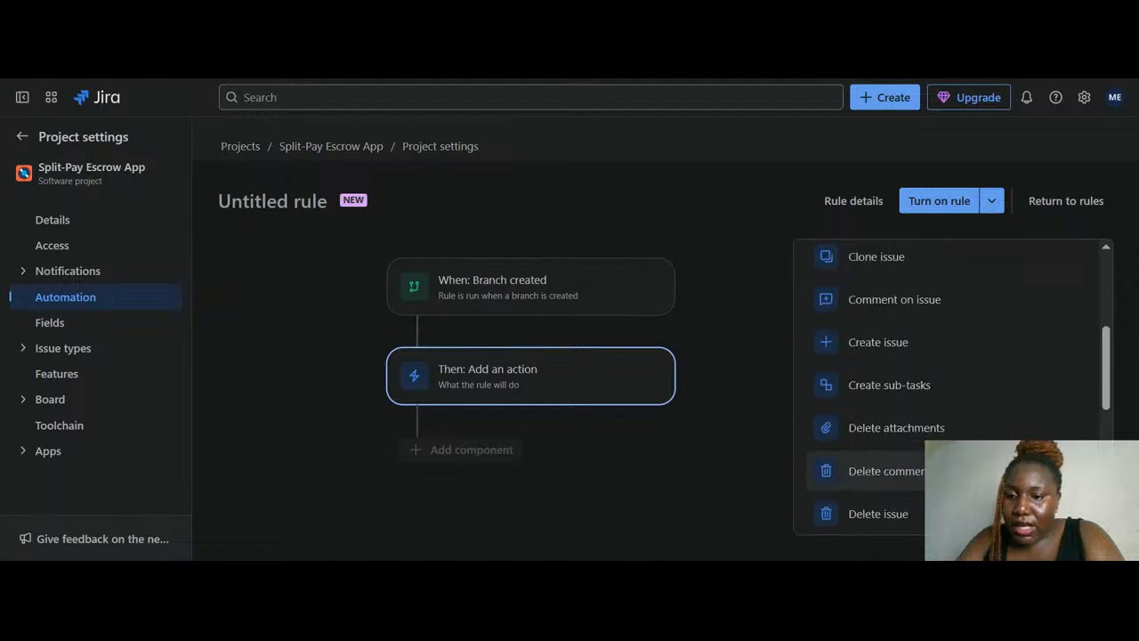
scroll(860, 405, "down", 6)
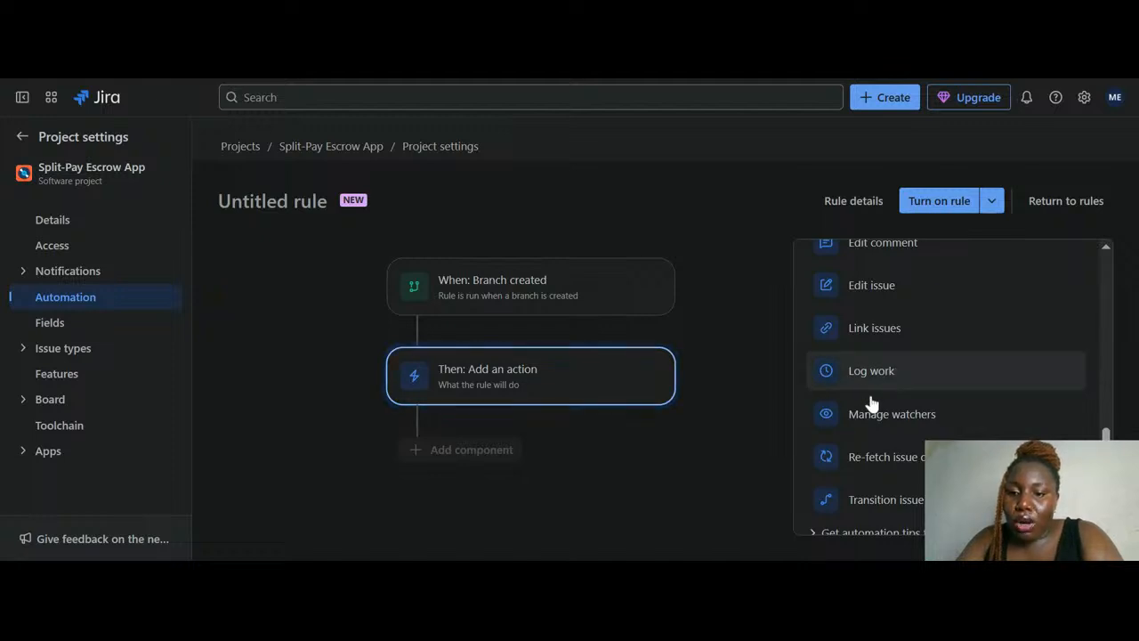
scroll(863, 488, "down", 1)
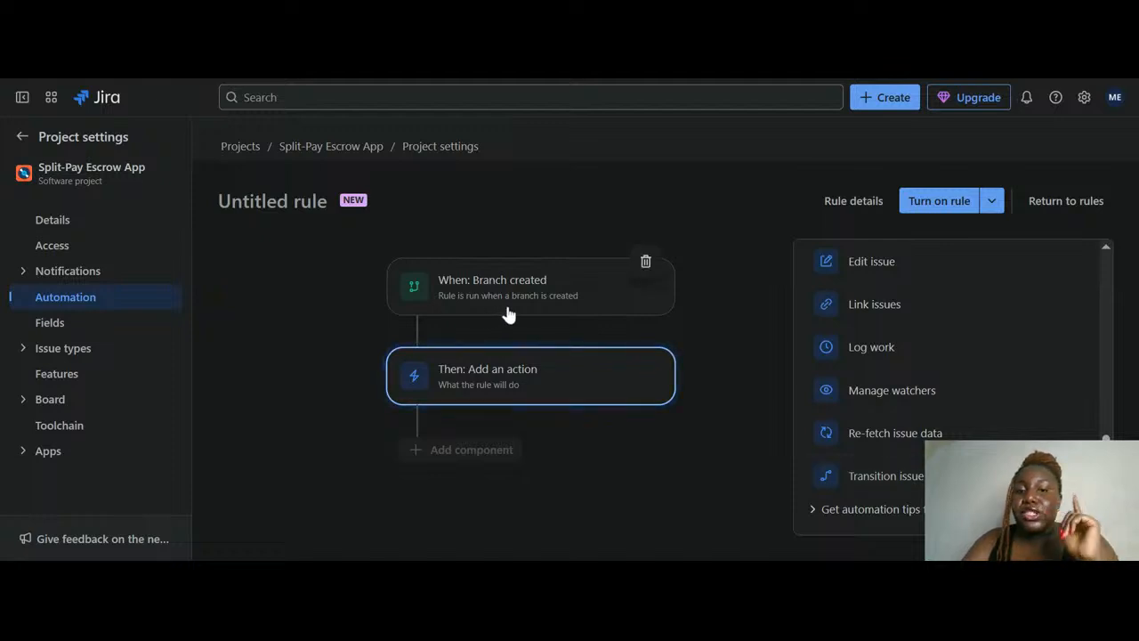
Add a Transition issue action with destination status IN PROGRESS
left_click(893, 476)
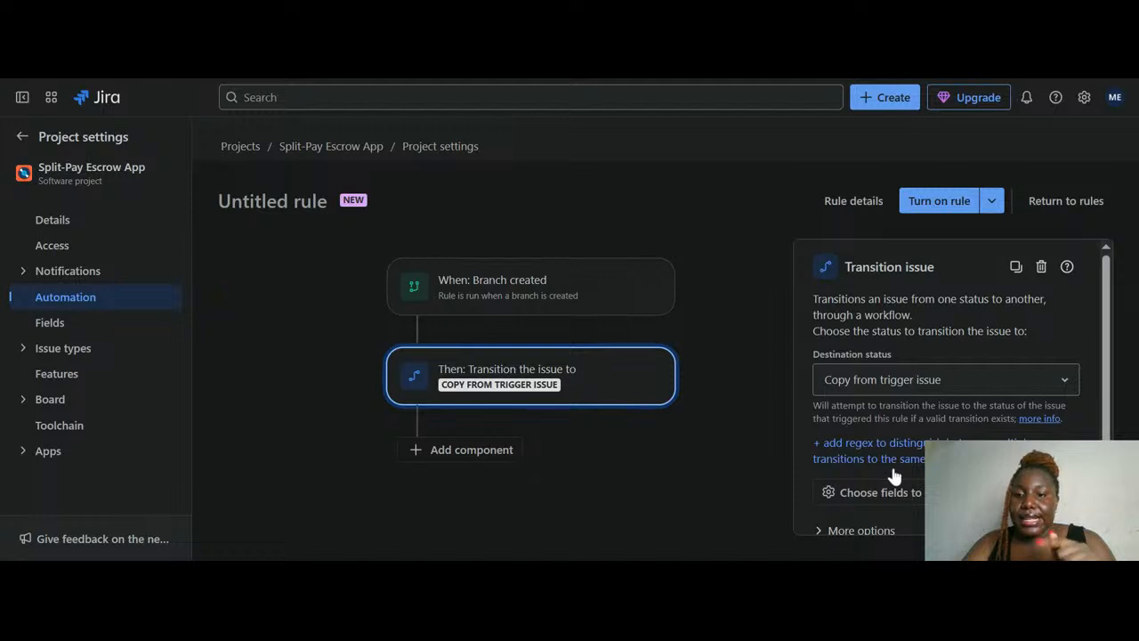
left_click(1025, 372)
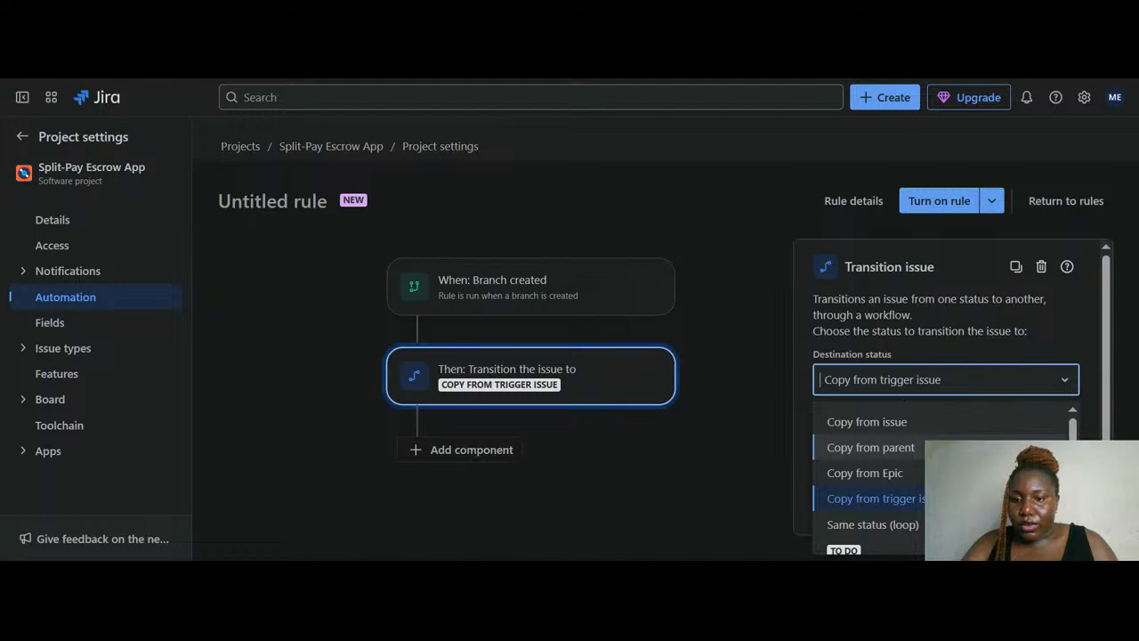
scroll(889, 472, "down", 2)
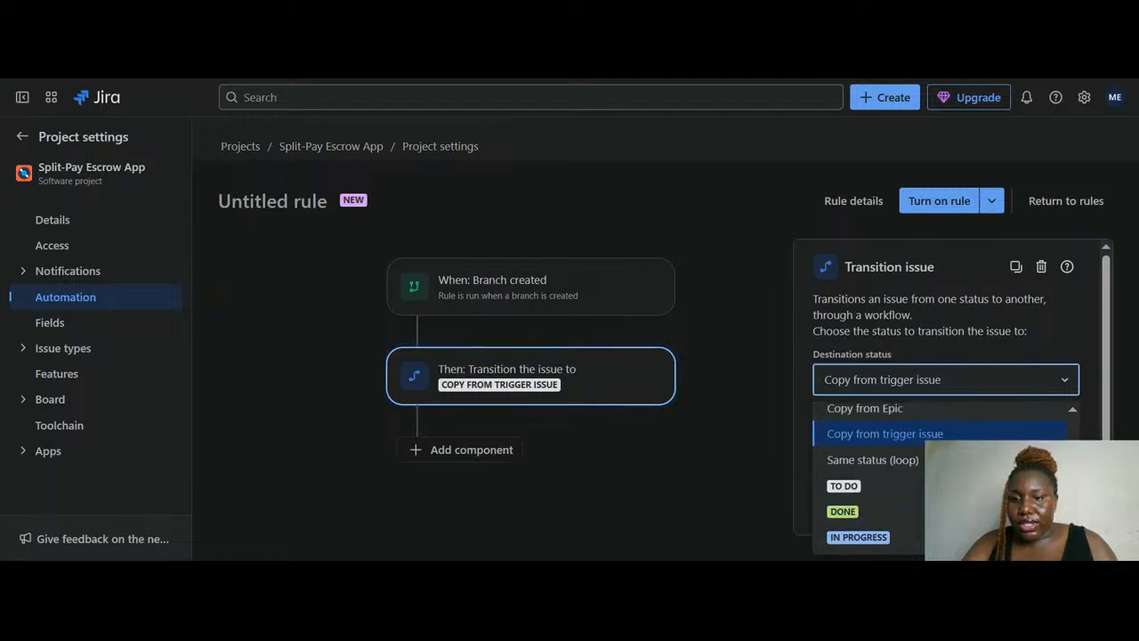
scroll(908, 429, "up", 2)
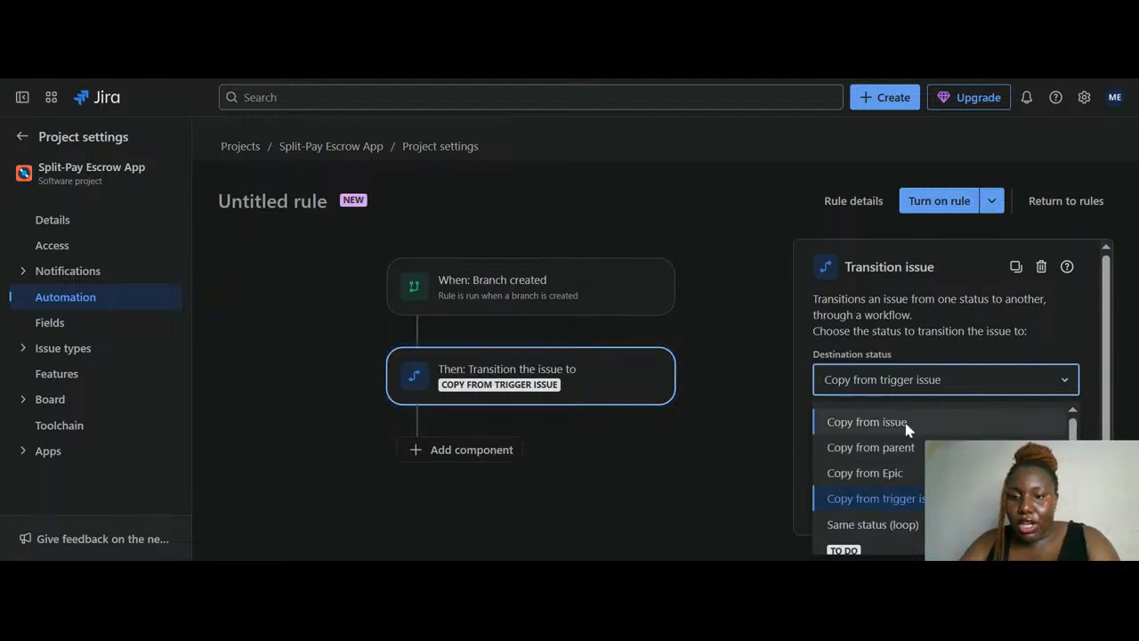
scroll(899, 437, "down", 2)
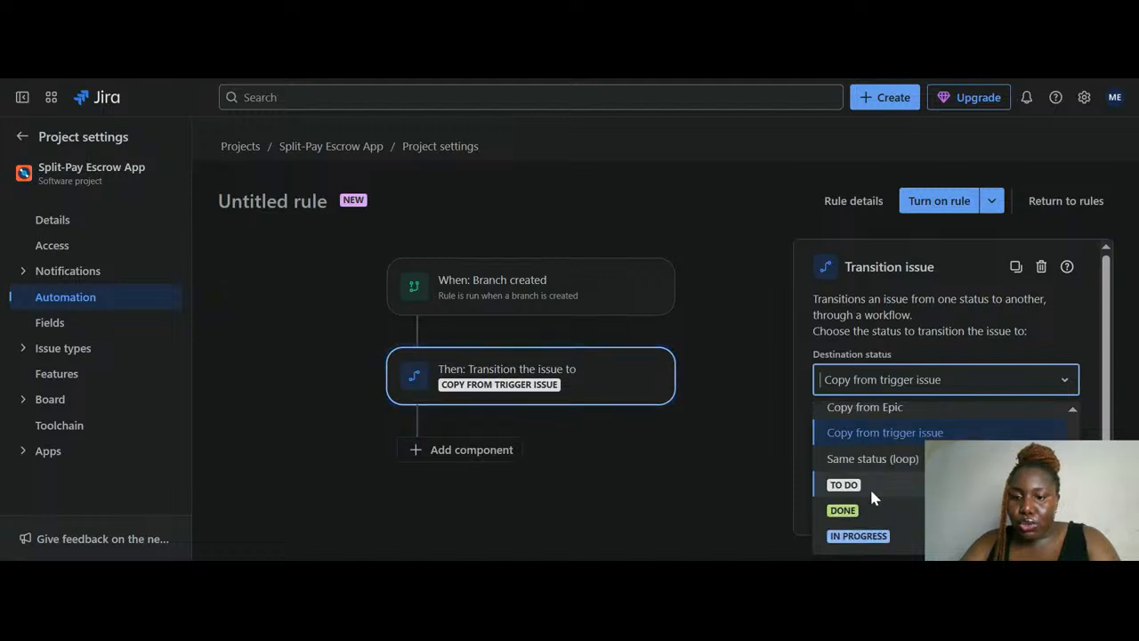
scroll(869, 485, "up", 2)
scroll(868, 477, "down", 2)
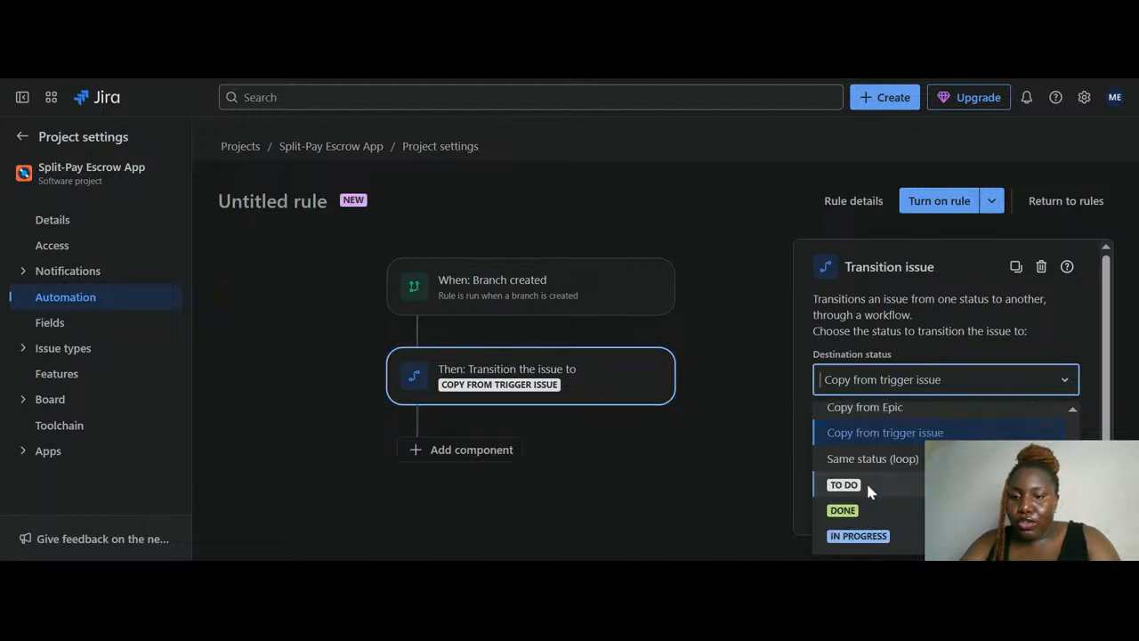
left_click(864, 483)
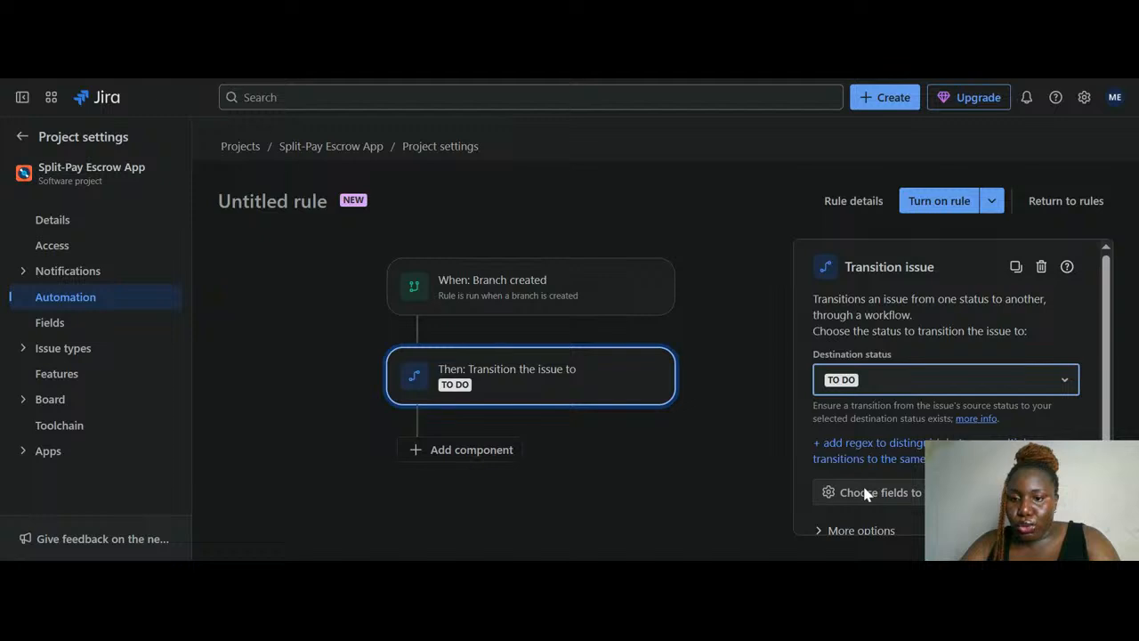
left_click(1019, 379)
scroll(975, 434, "down", 2)
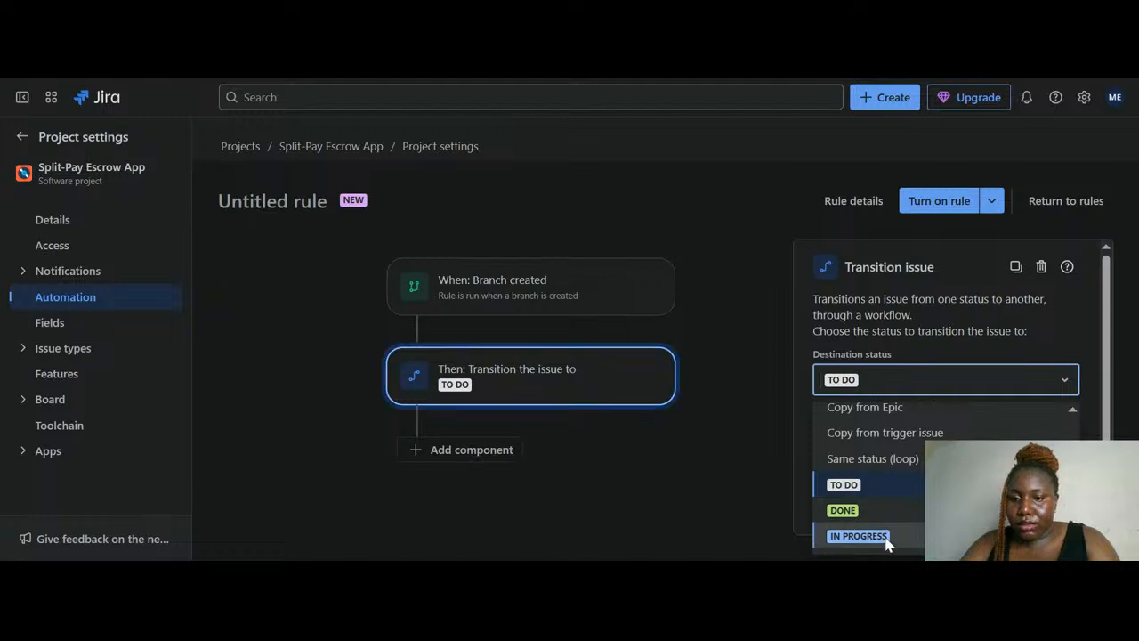
left_click(859, 536)
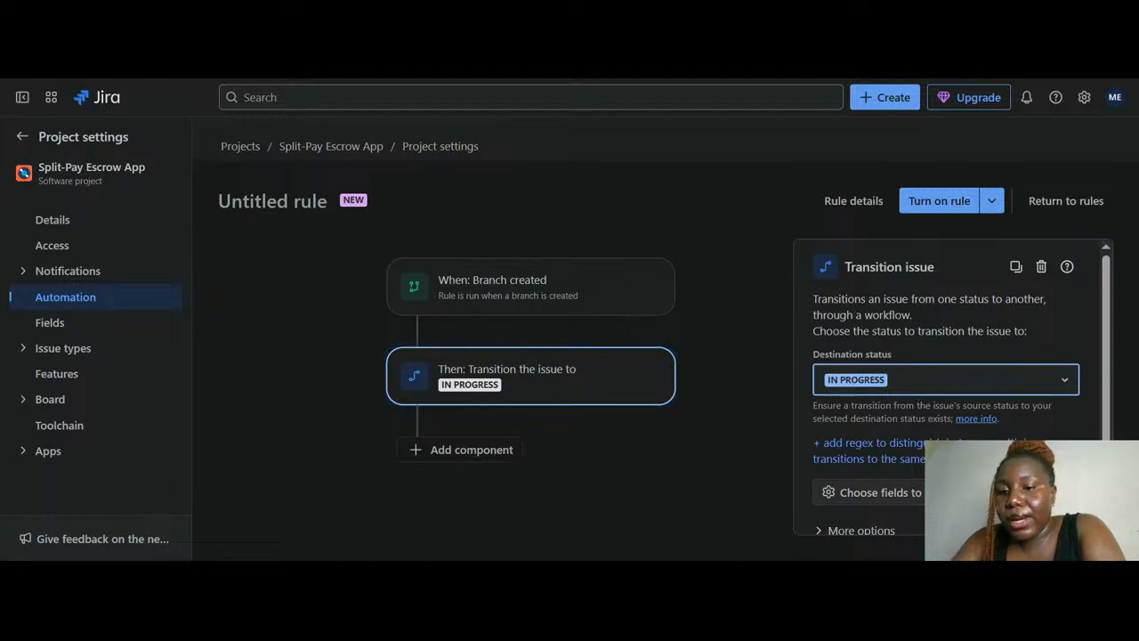
Show the fields that can be set during the Transition issue action
left_click(870, 492)
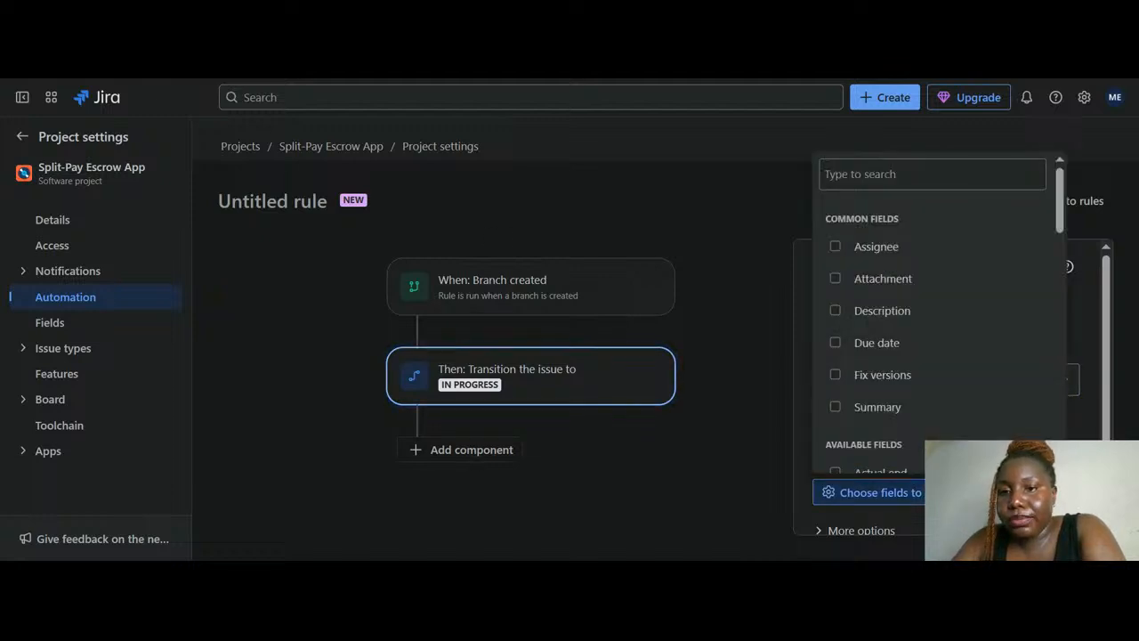
Look through the settable fields, close the list with none chosen, and scroll down to Back
scroll(905, 331, "down", 3)
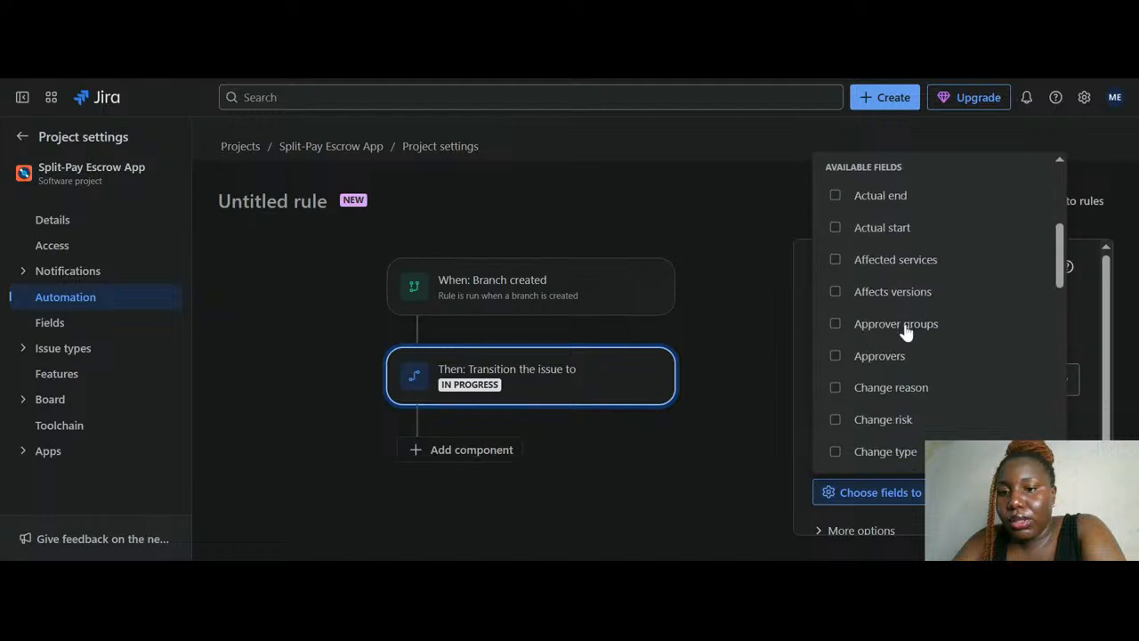
scroll(905, 331, "down", 5)
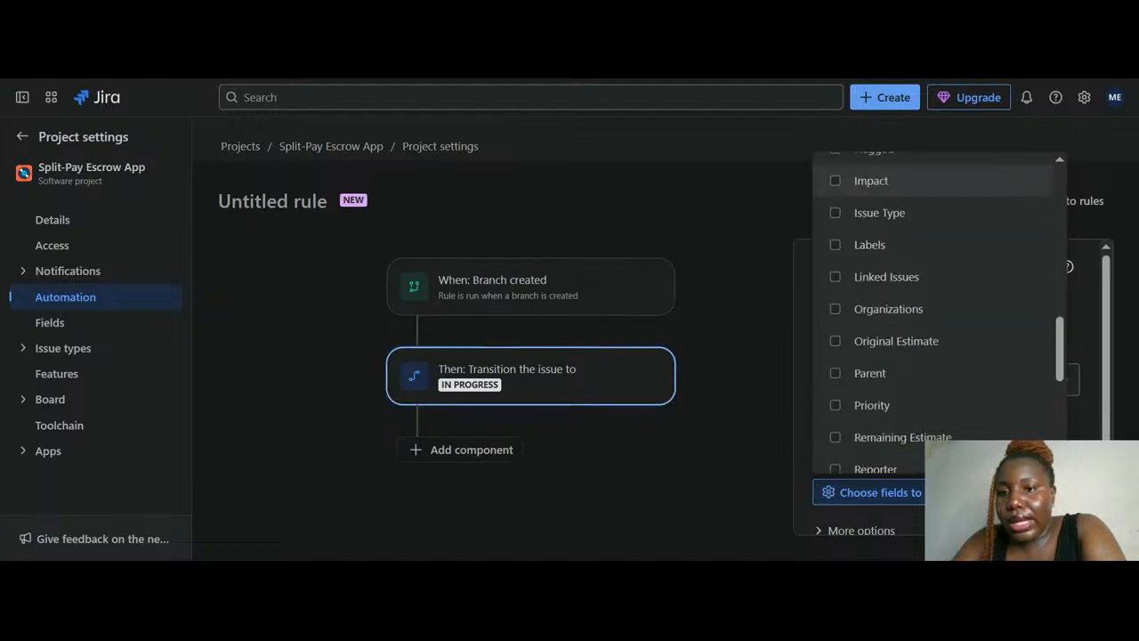
scroll(905, 331, "down", 3)
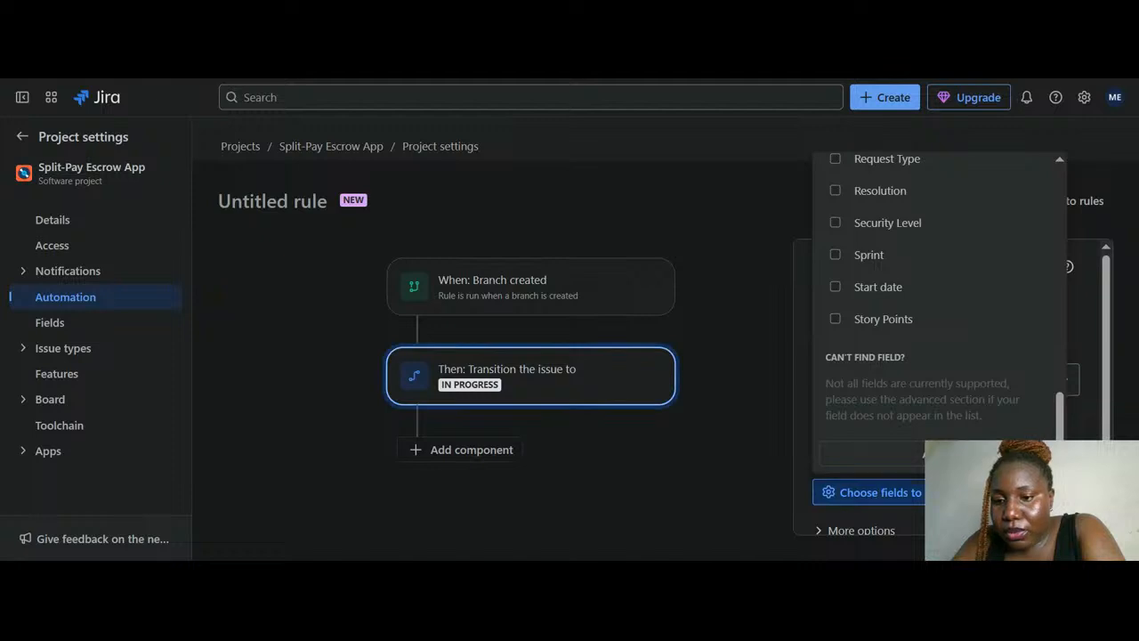
left_click(871, 492)
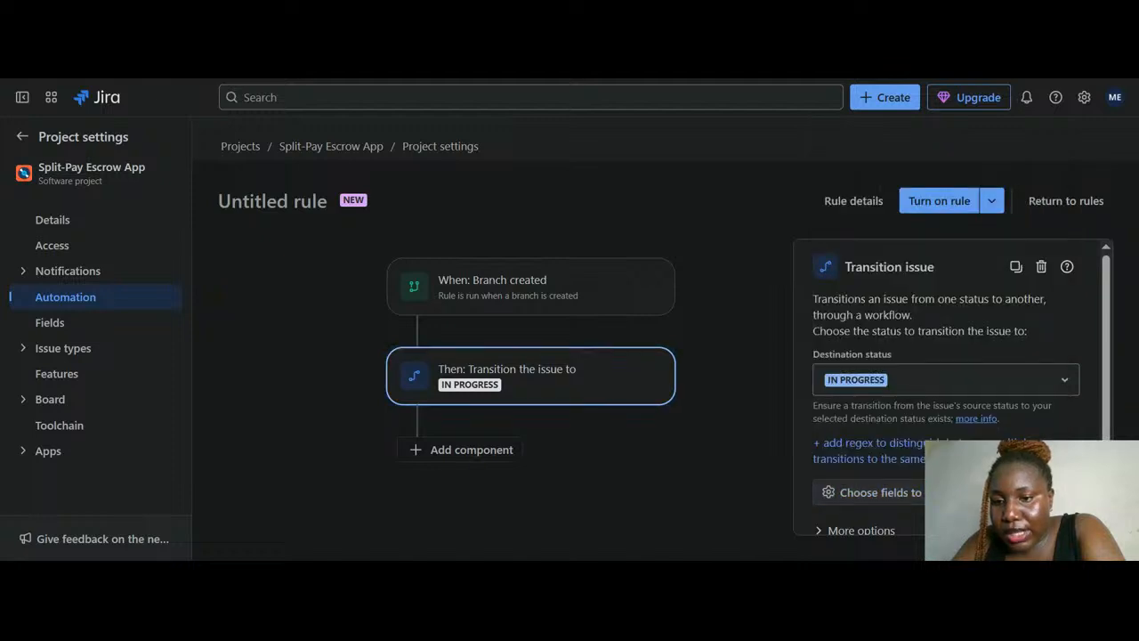
left_click(870, 492)
left_click(870, 493)
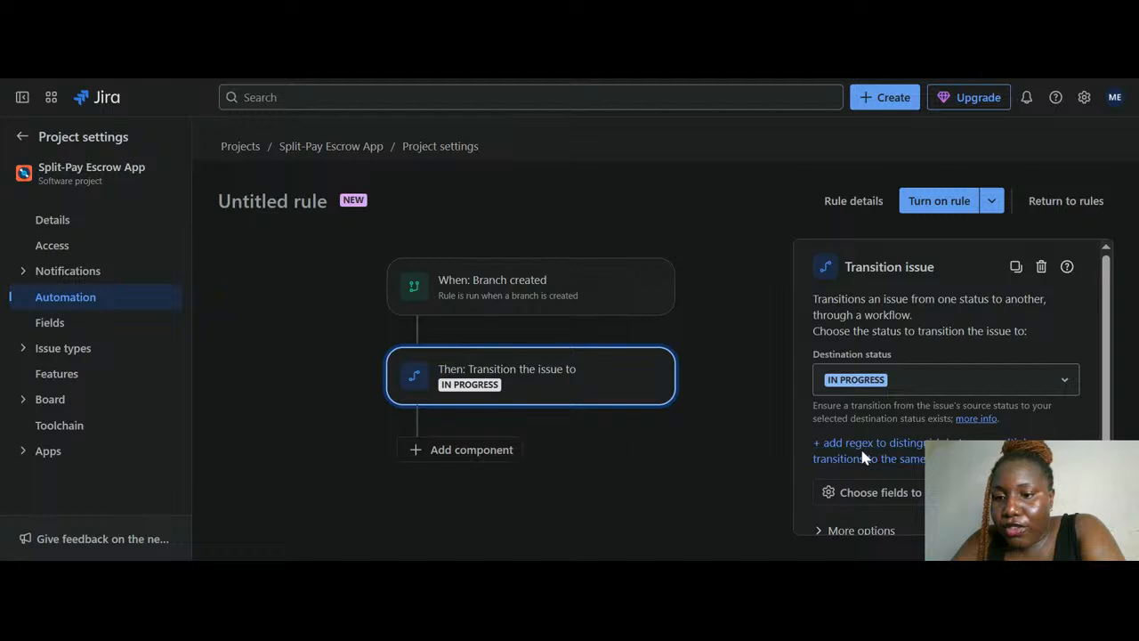
scroll(888, 435, "down", 1)
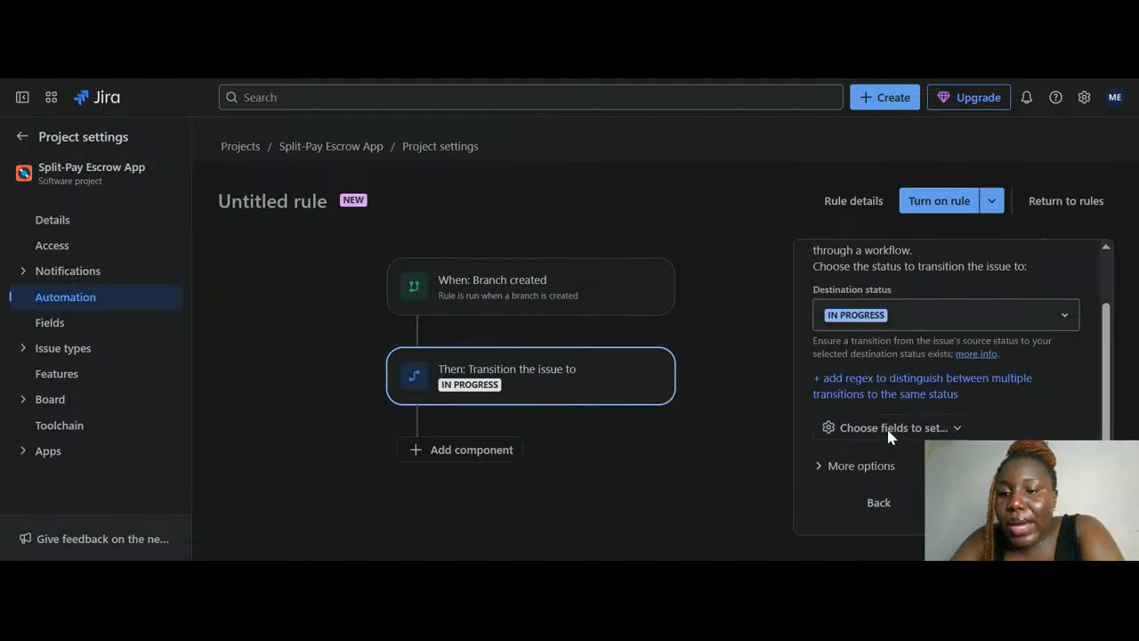
Add Assignee as a field set on the IN PROGRESS transition, dropping Due date, and show its Unassigned value
left_click(948, 431)
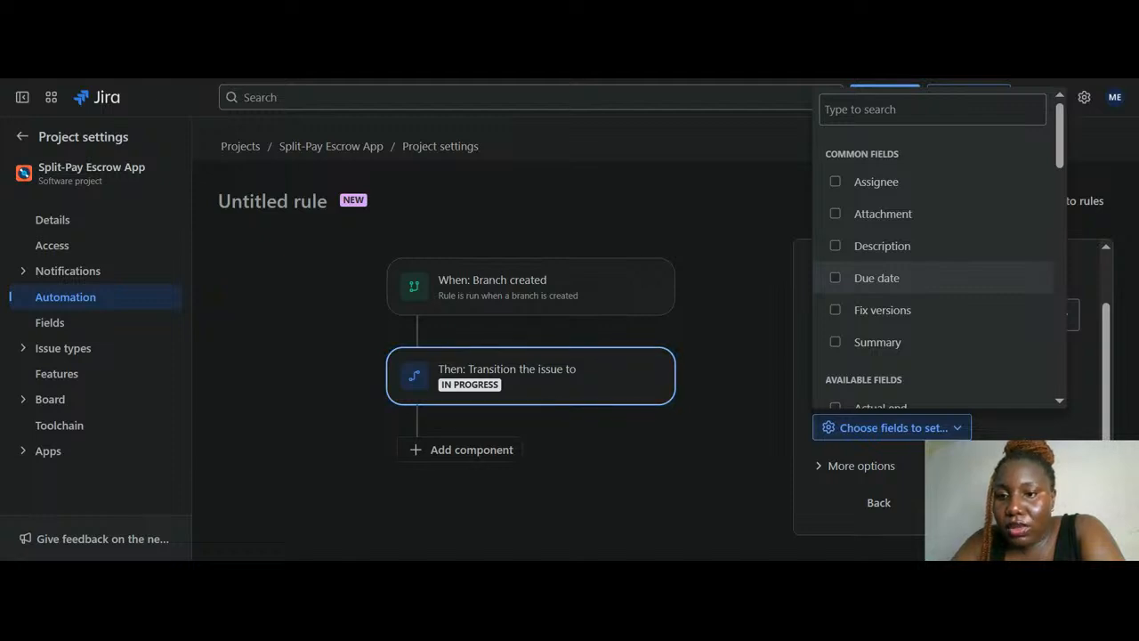
left_click(837, 279)
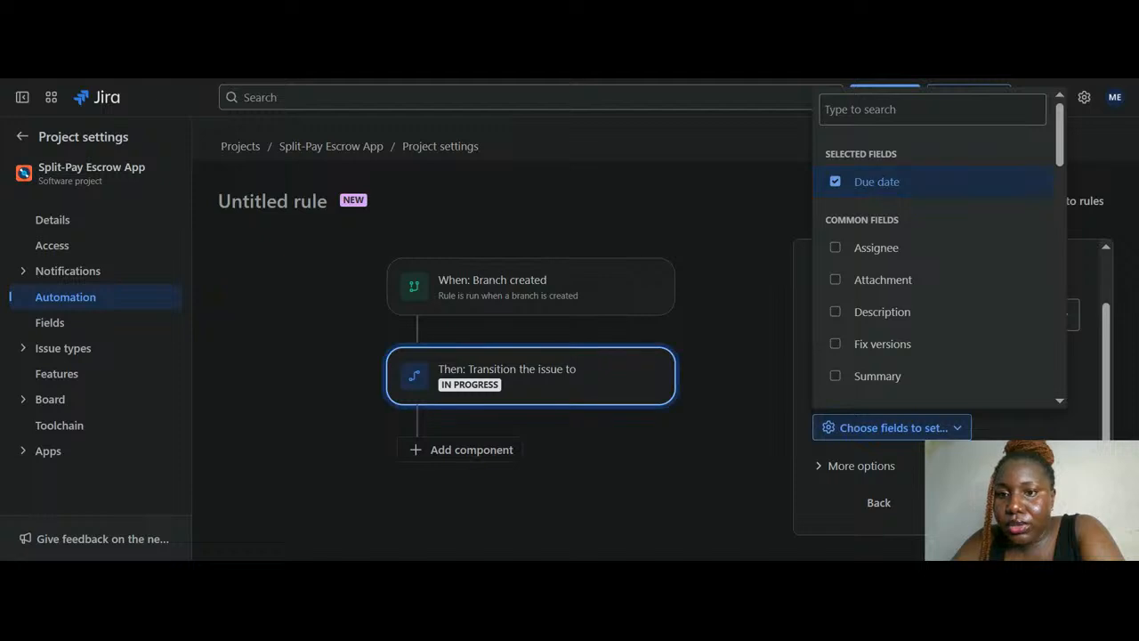
left_click(836, 182)
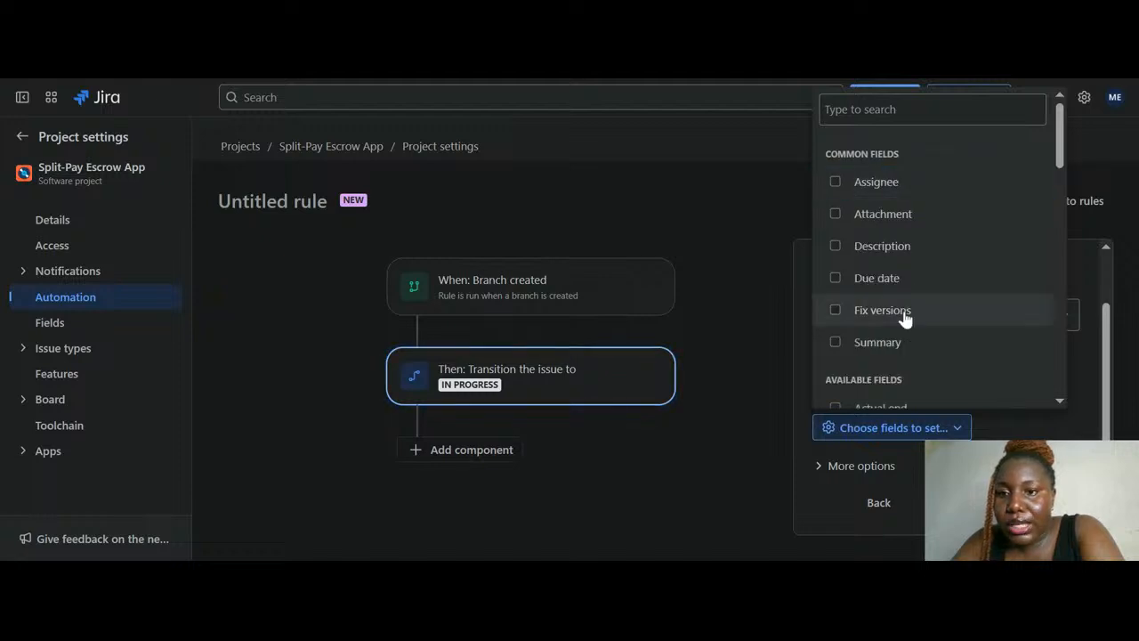
left_click(835, 183)
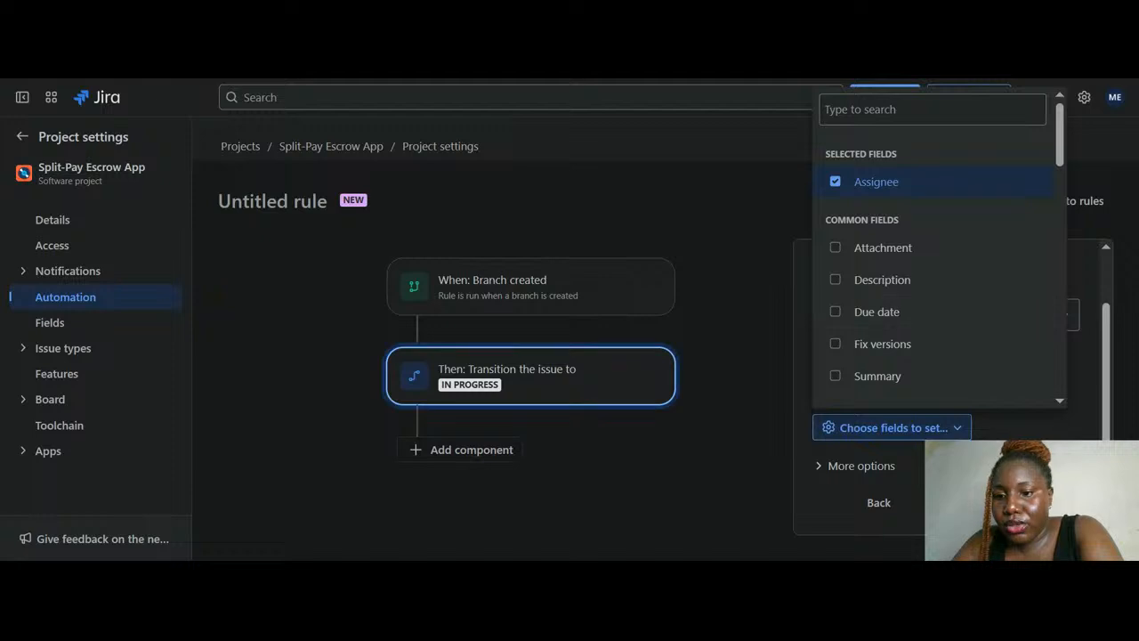
left_click(1005, 427)
scroll(945, 391, "down", 1)
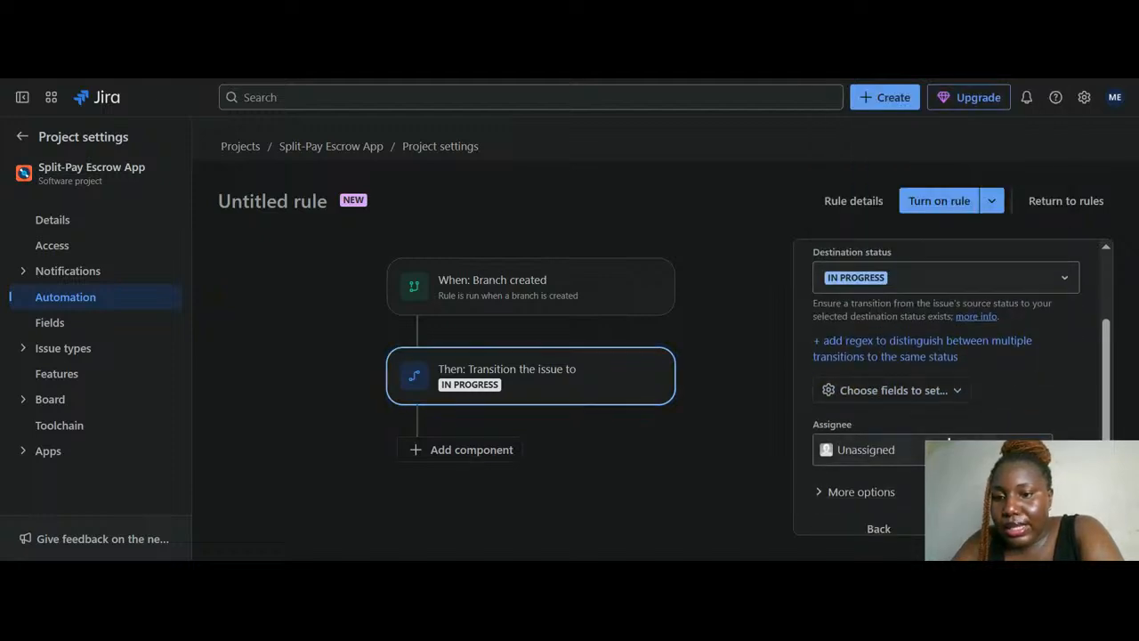
scroll(948, 400, "down", 1)
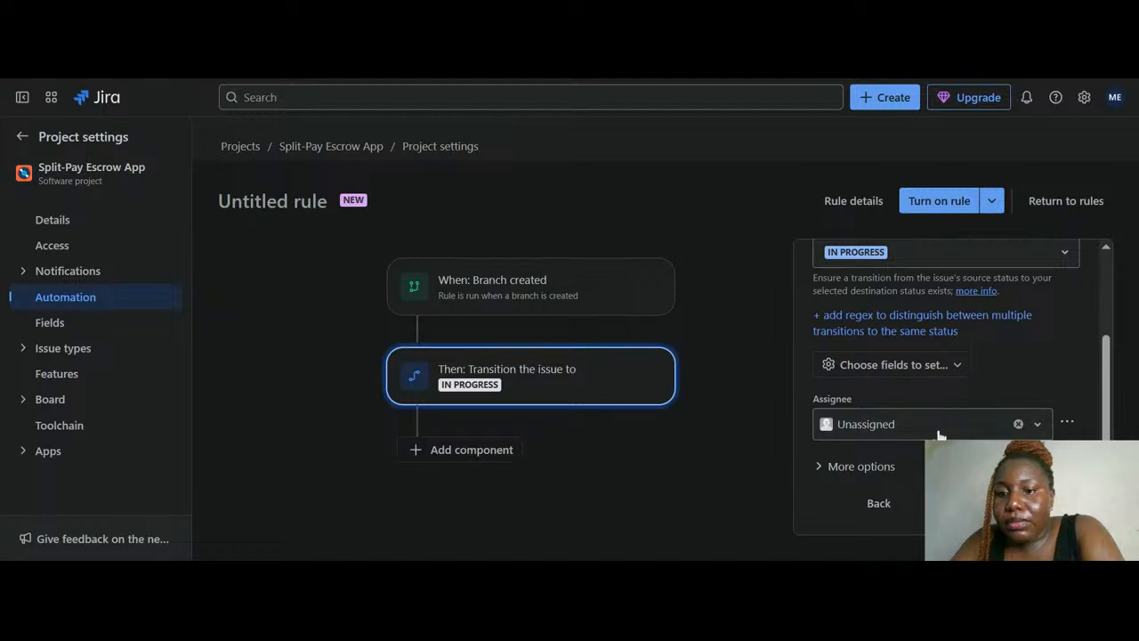
left_click(882, 431)
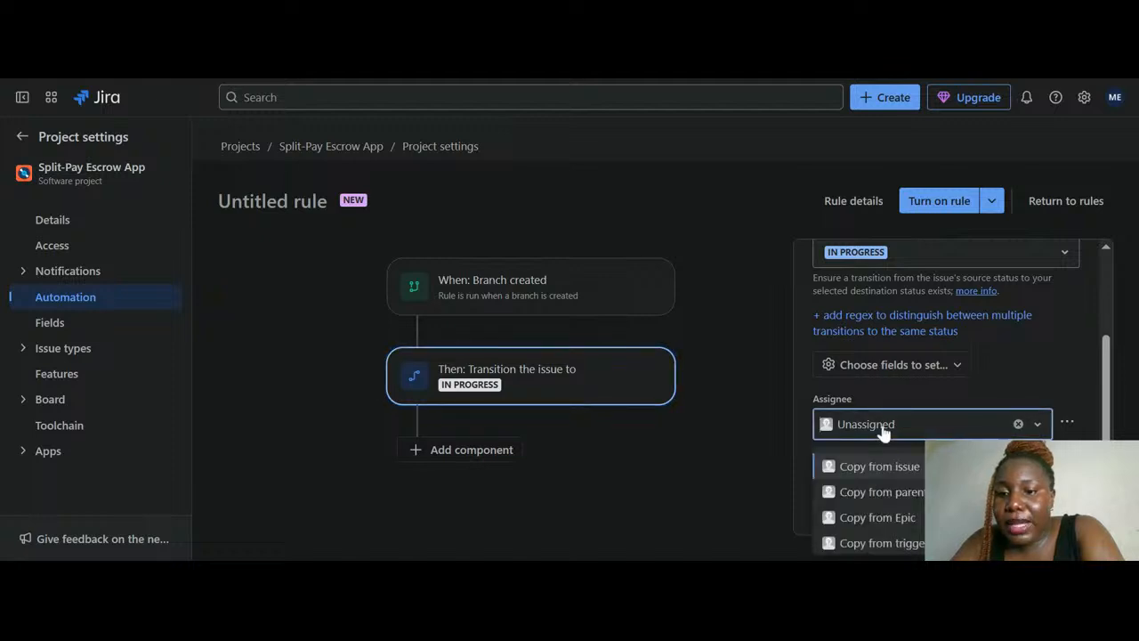
scroll(894, 481, "down", 5)
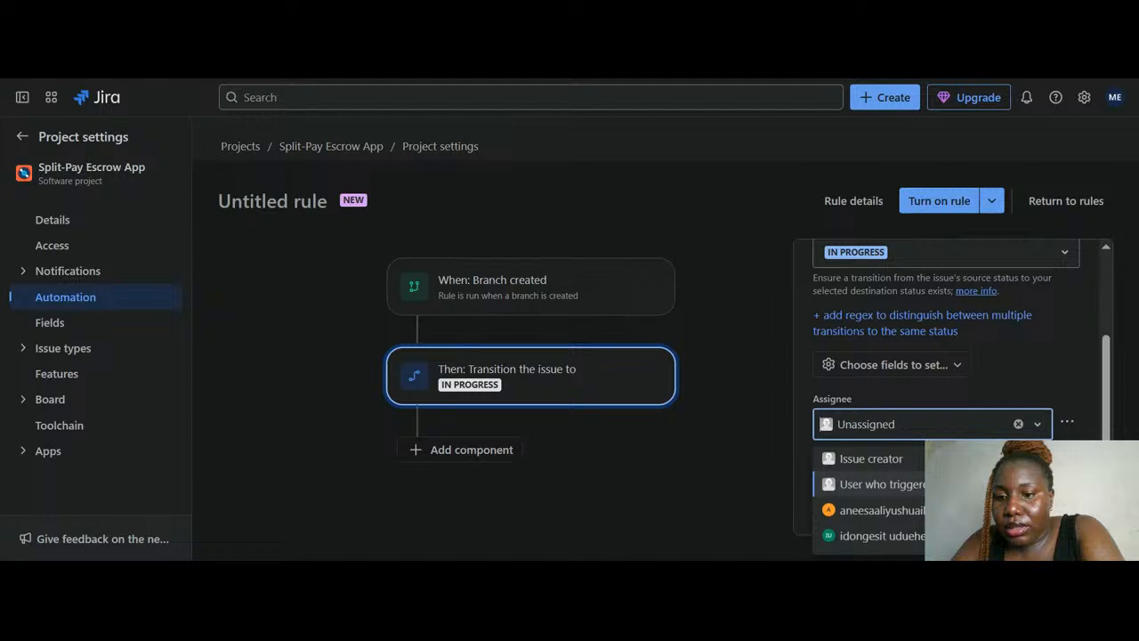
scroll(894, 498, "down", 1)
scroll(868, 507, "down", 1)
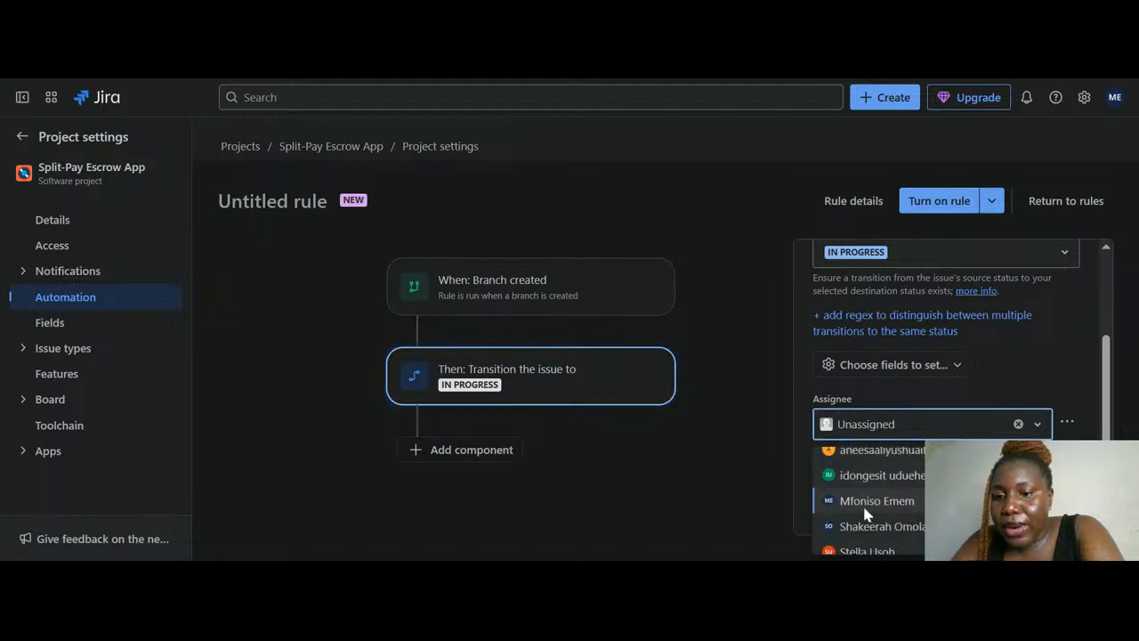
scroll(870, 480, "up", 3)
scroll(869, 481, "down", 4)
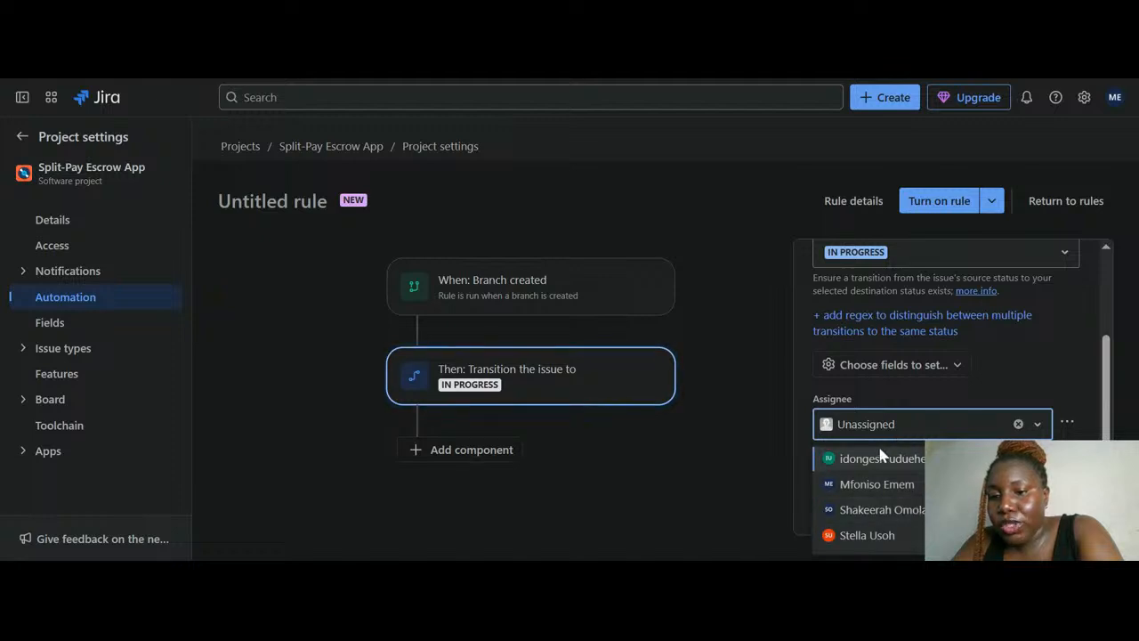
left_click(1001, 381)
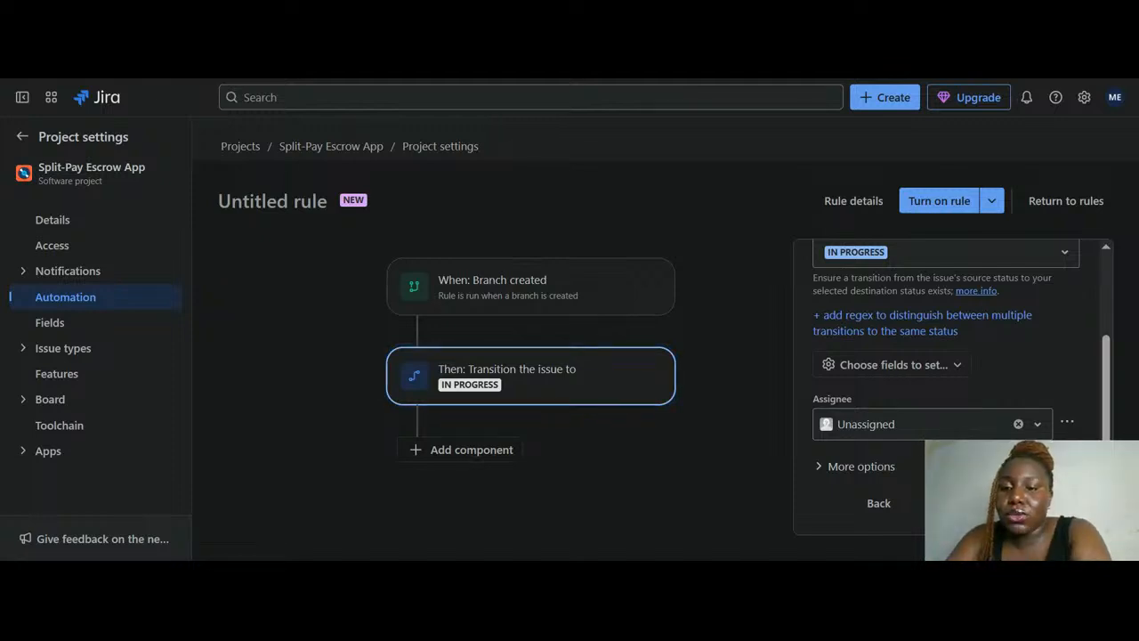
Add an IF condition component after the transition and look over the available condition types
left_click(1013, 503)
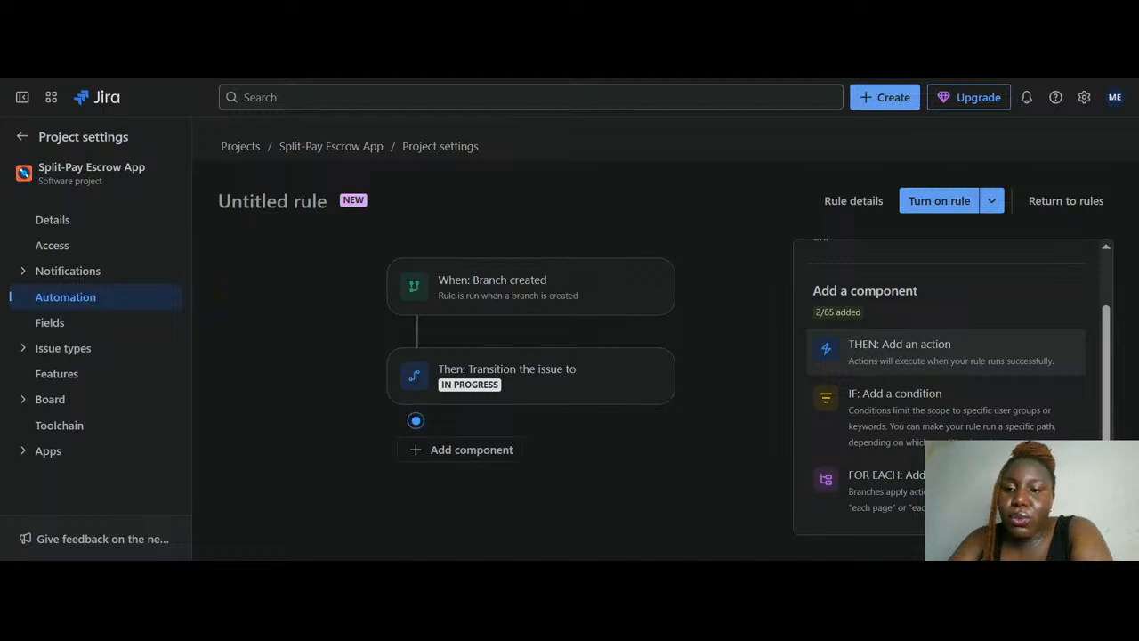
scroll(920, 440, "up", 1)
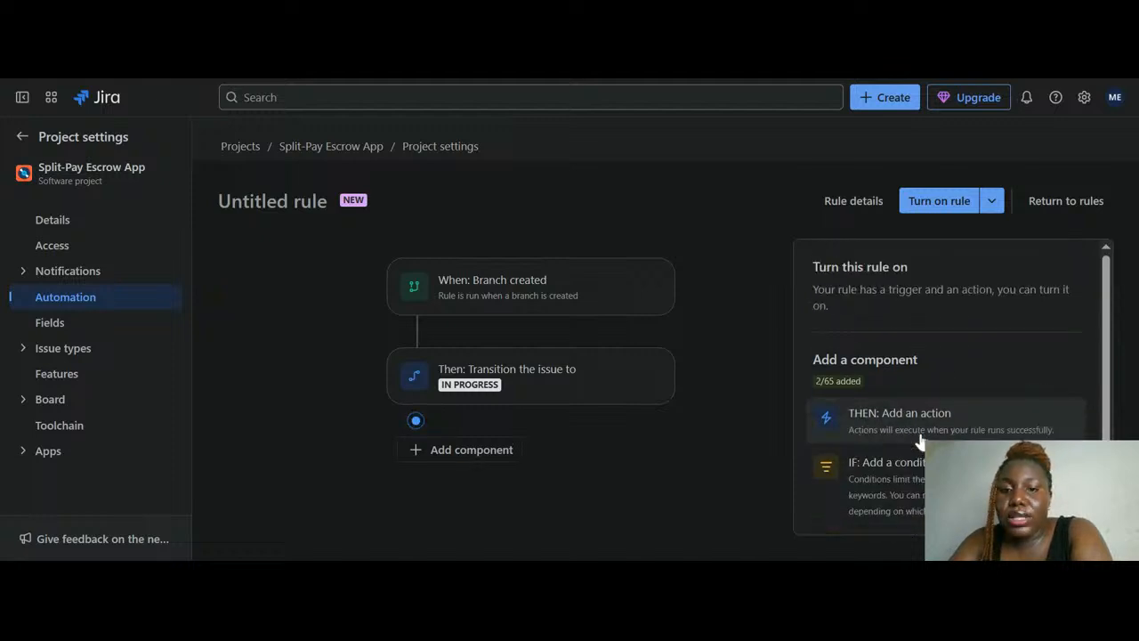
scroll(920, 439, "down", 1)
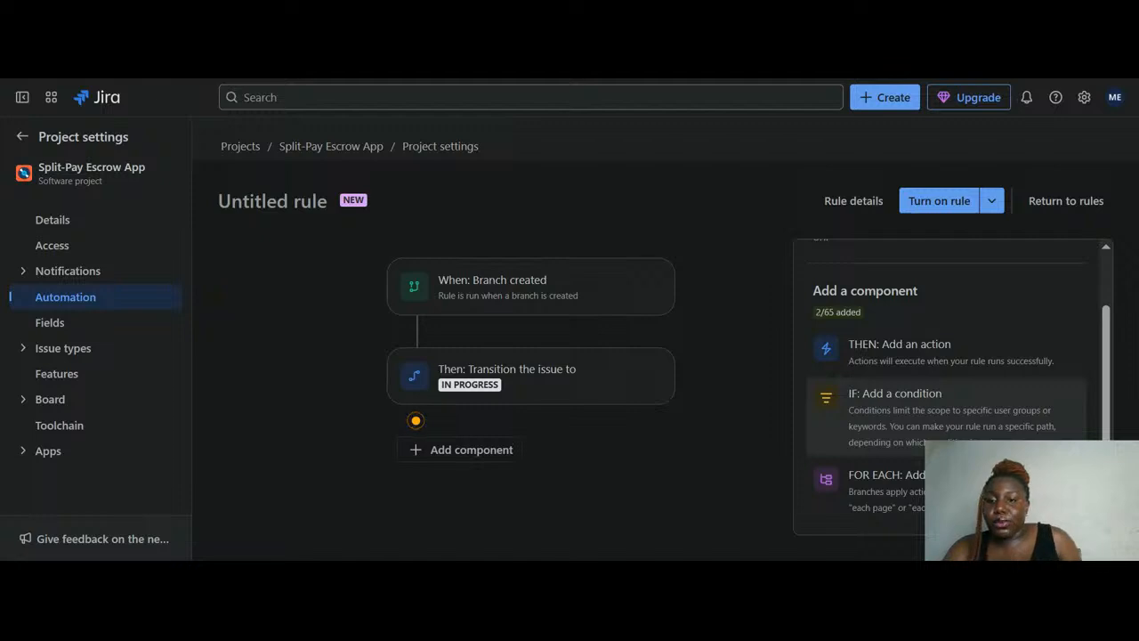
left_click(920, 412)
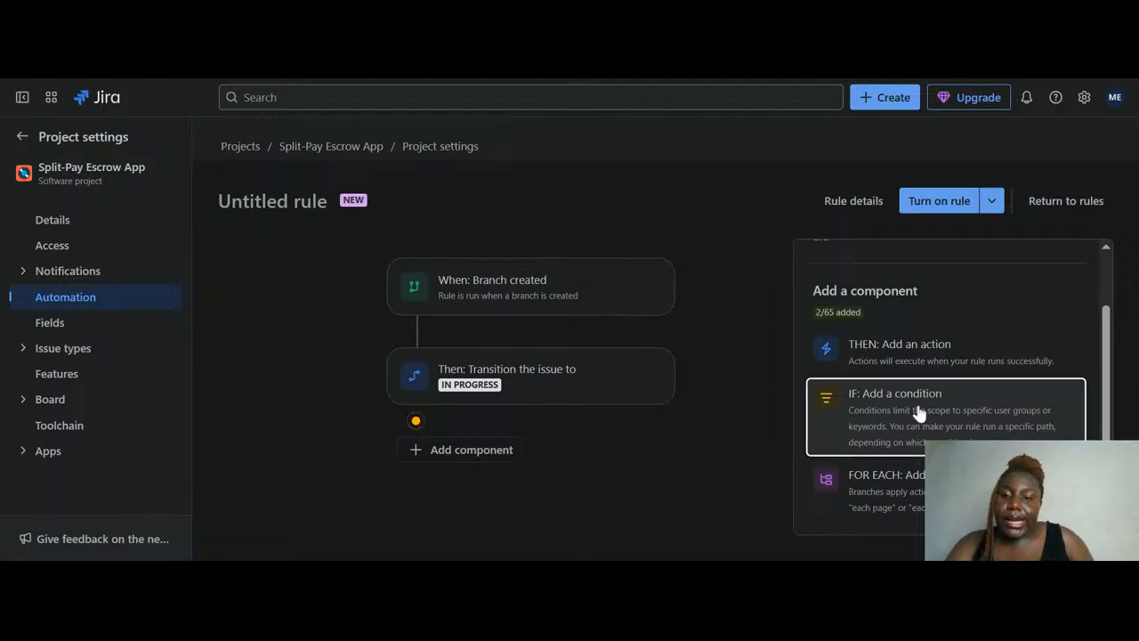
scroll(932, 383, "down", 1)
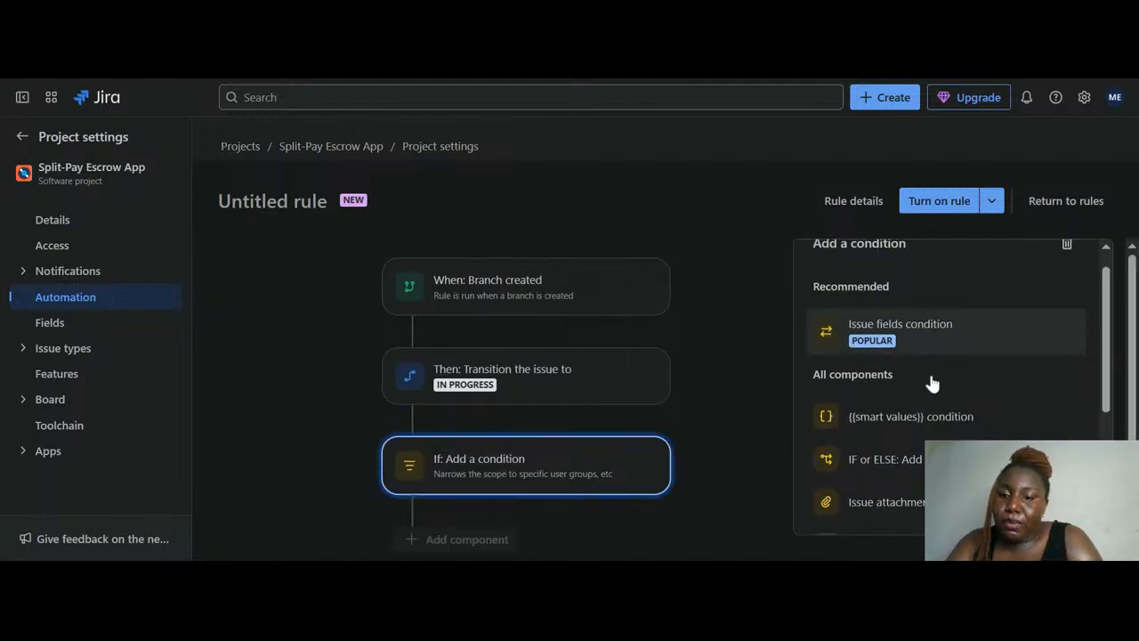
scroll(931, 383, "down", 2)
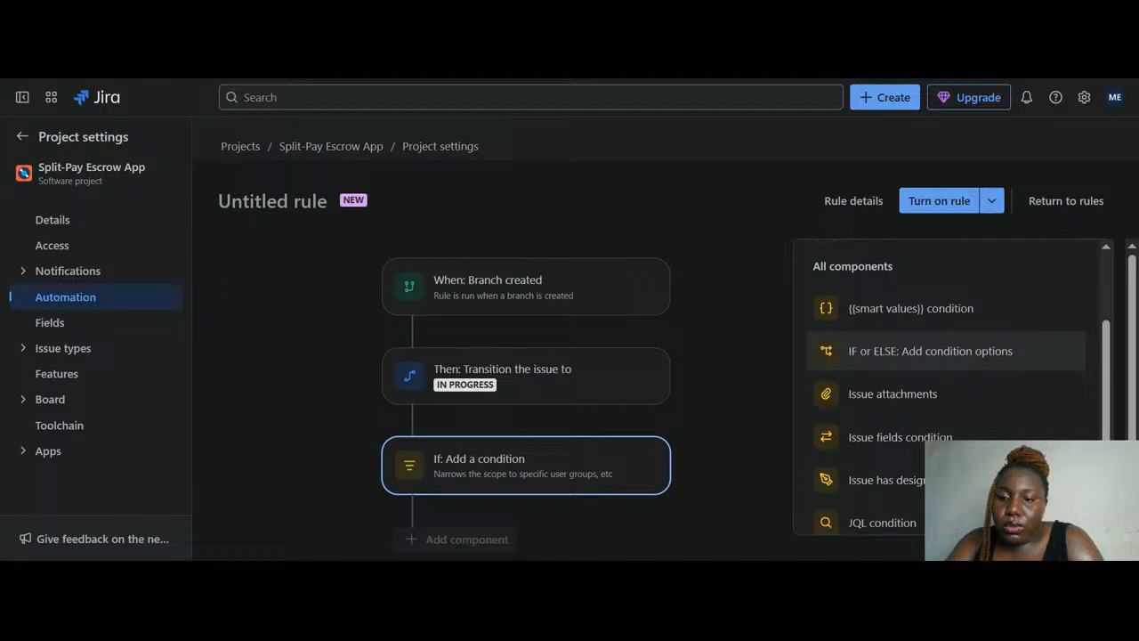
scroll(919, 356, "up", 3)
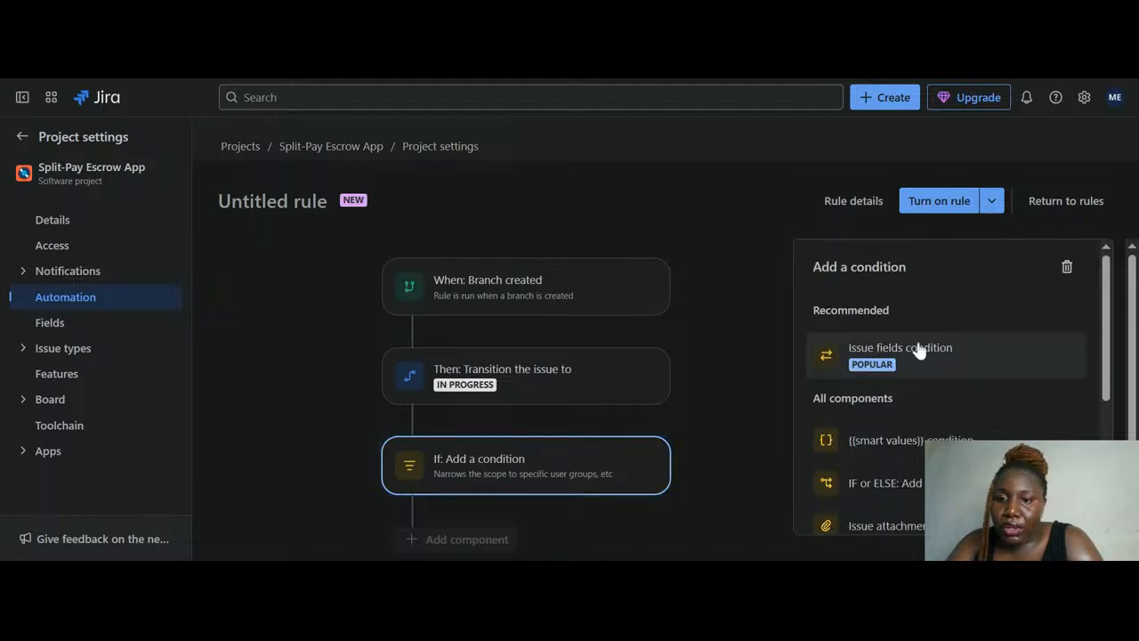
scroll(929, 353, "down", 1)
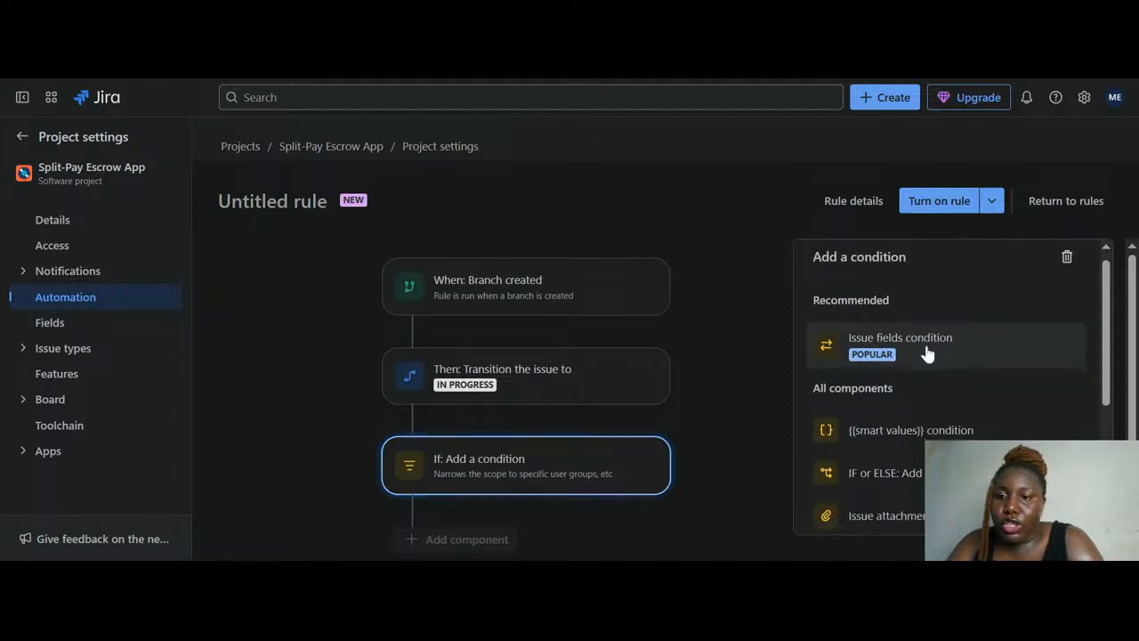
Choose Issue fields condition with Field set to Status and Condition 'is one of'
left_click(927, 353)
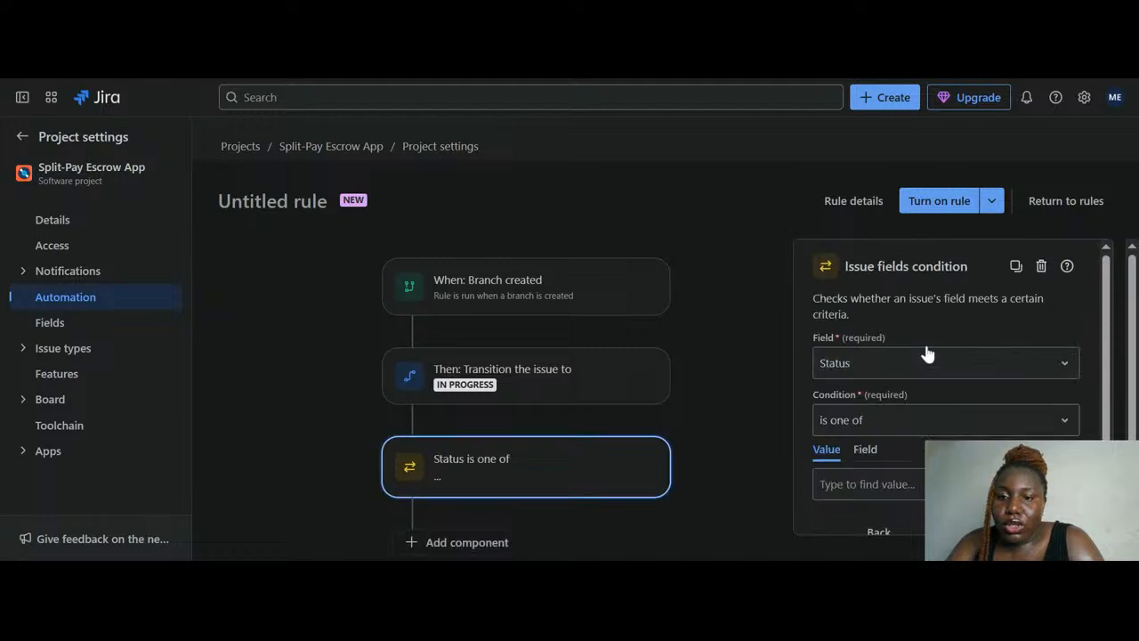
left_click(928, 356)
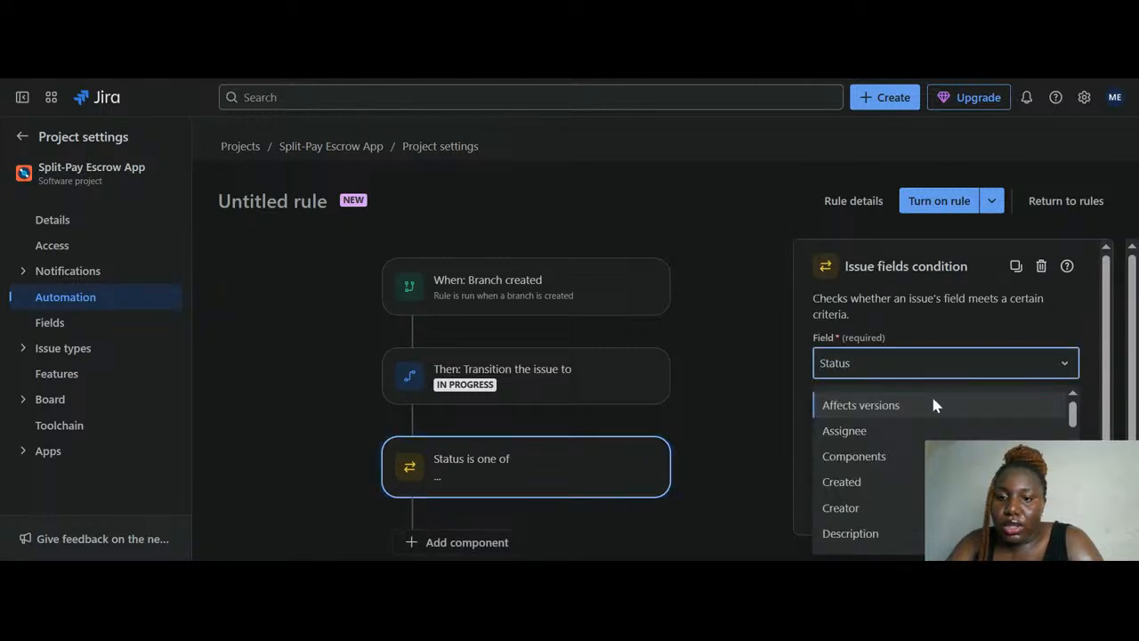
scroll(933, 438, "down", 5)
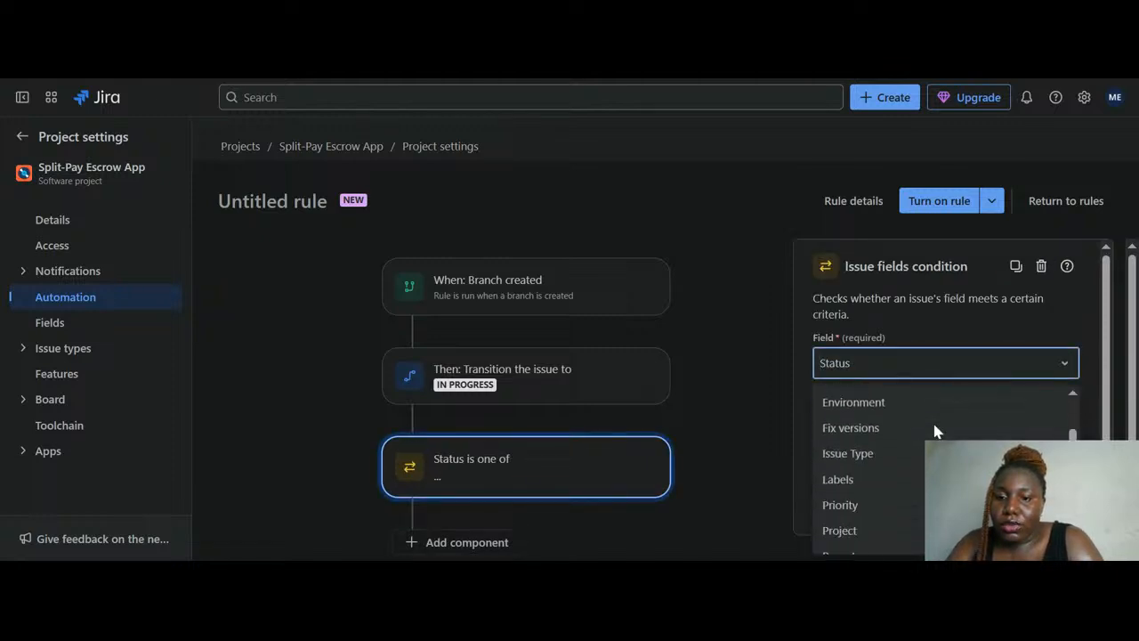
scroll(934, 432, "up", 5)
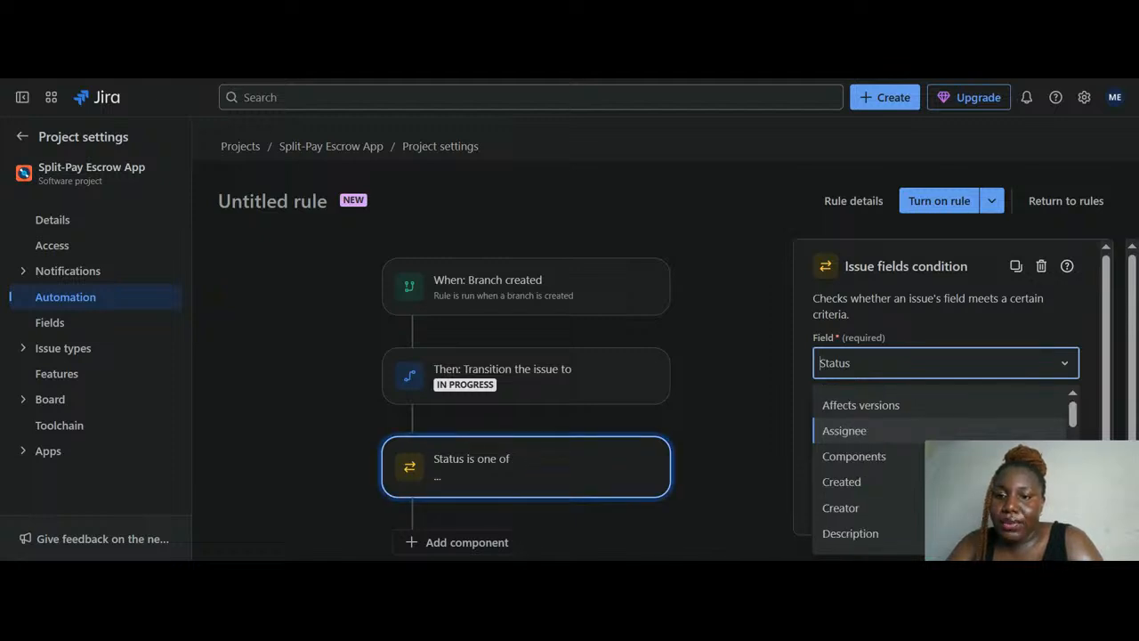
scroll(939, 467, "down", 1)
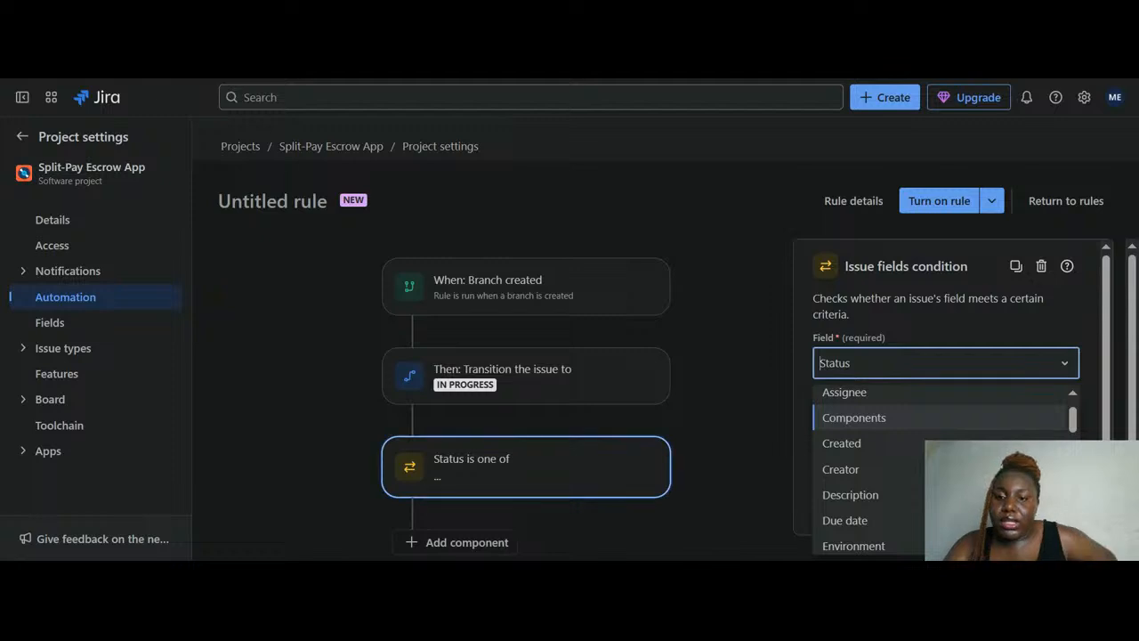
scroll(939, 467, "up", 1)
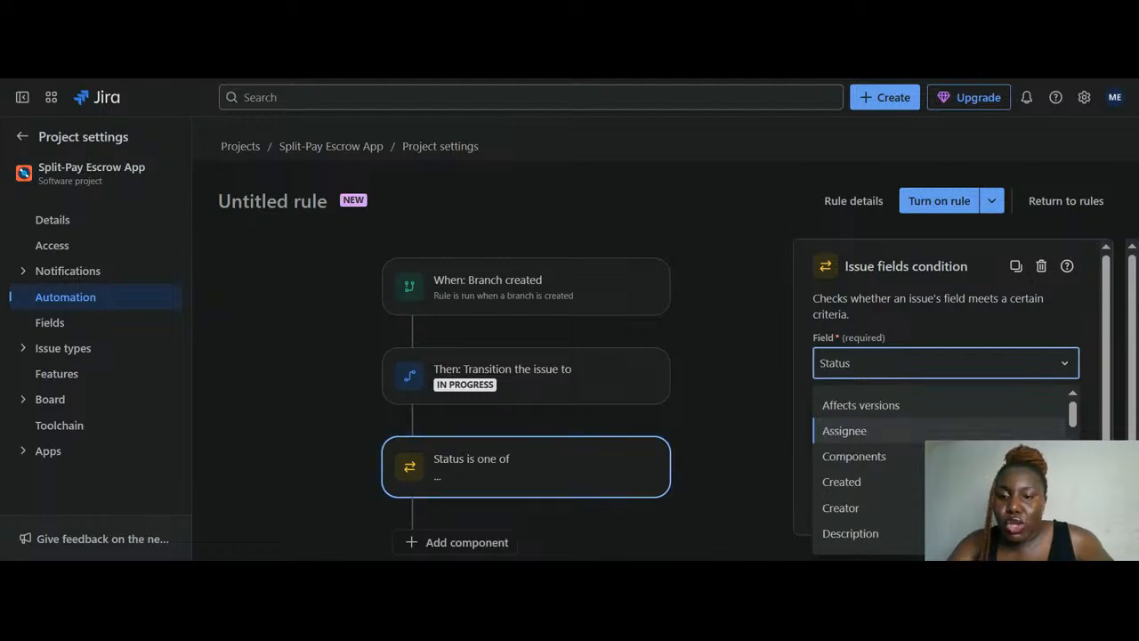
scroll(939, 467, "down", 3)
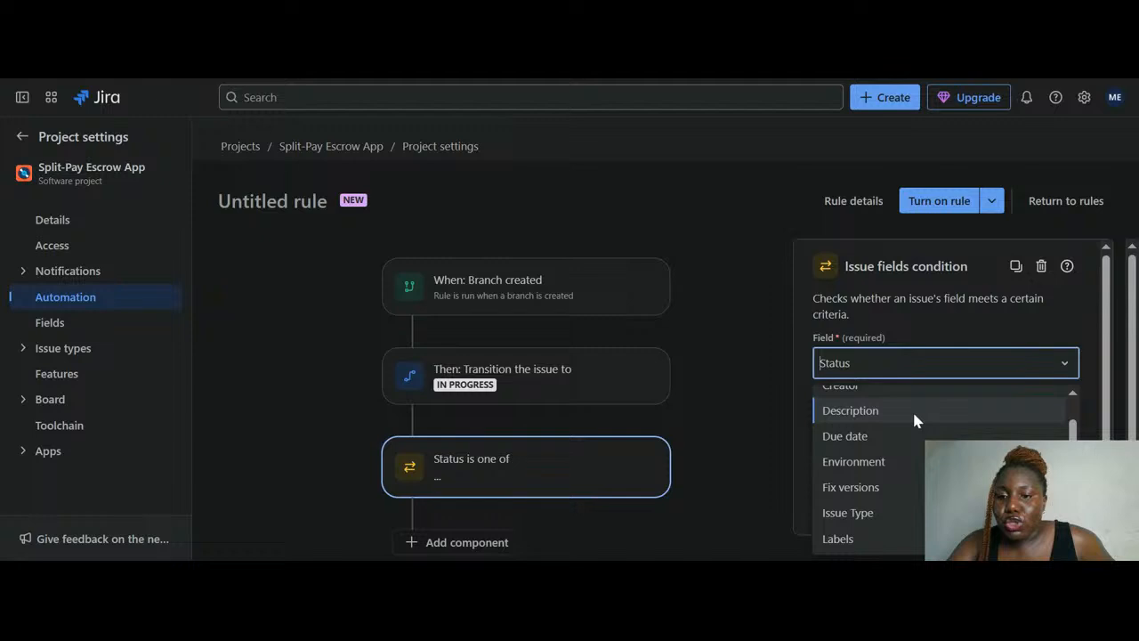
scroll(912, 452, "down", 1)
scroll(913, 448, "down", 3)
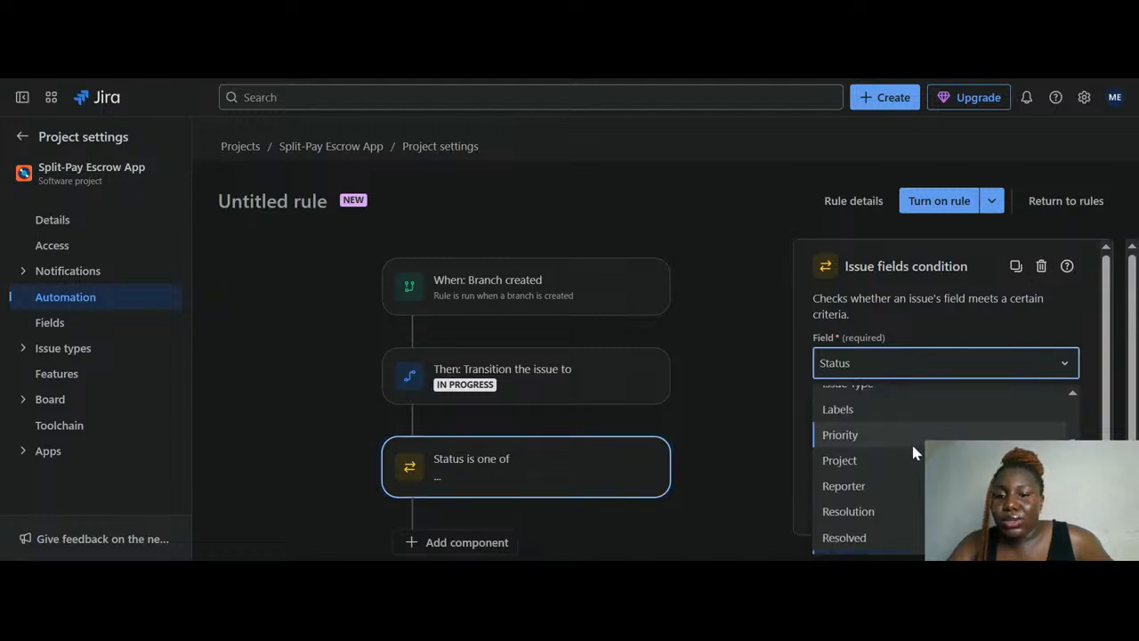
left_click(774, 446)
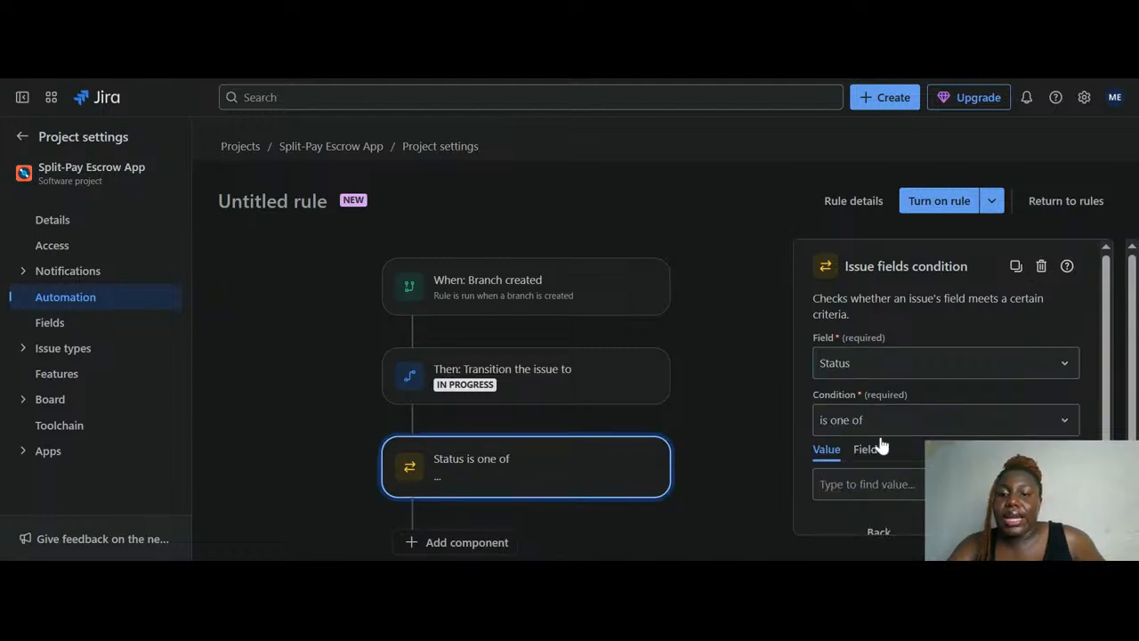
scroll(872, 444, "down", 1)
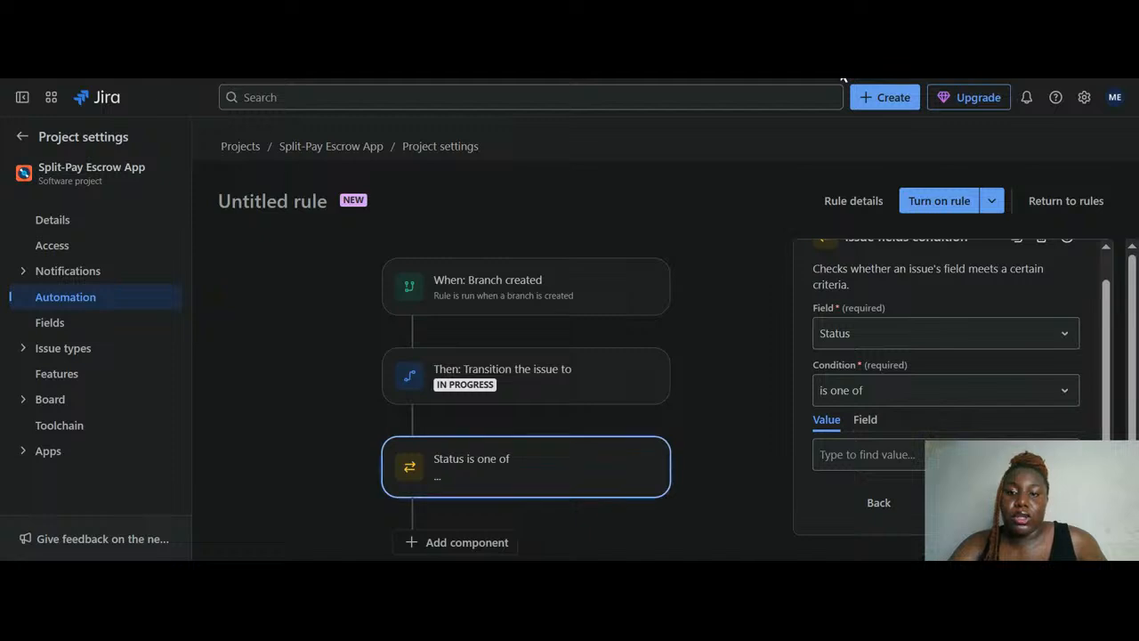